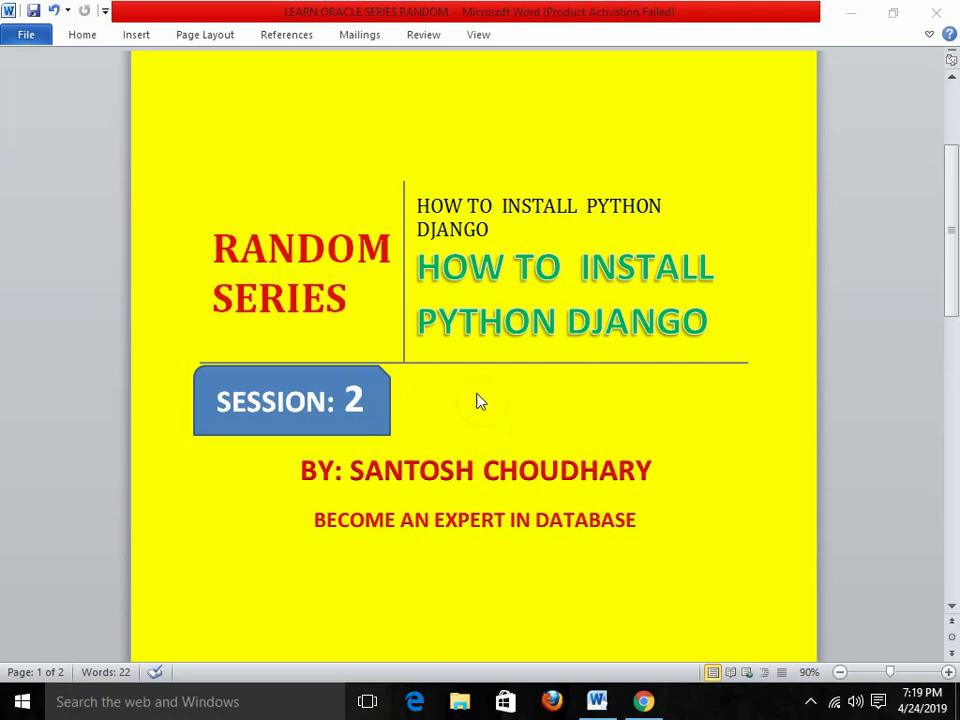
# Step: Open Notepad from Windows search and maximize its window
pyautogui.click(85, 700)
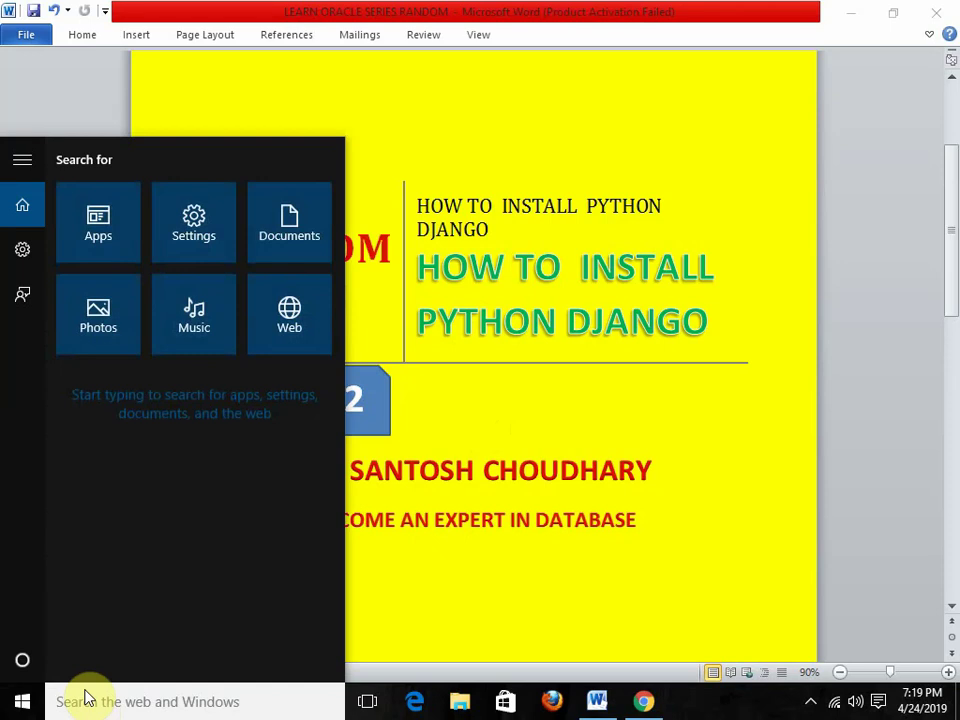
pyautogui.write('notepad')
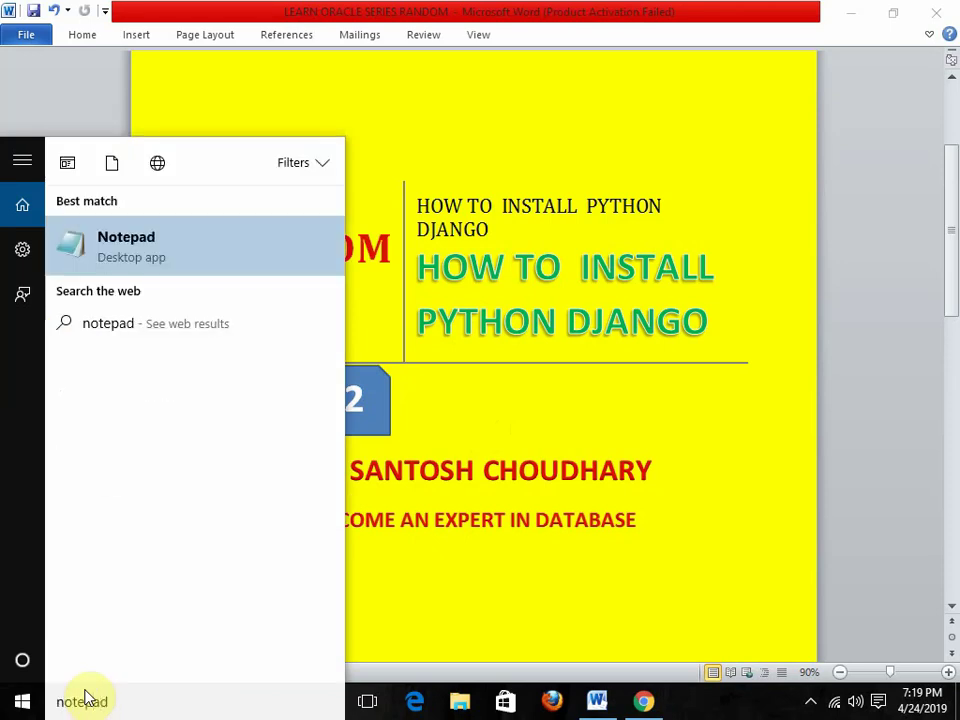
pyautogui.press('Return')
pyautogui.press('super+Up')
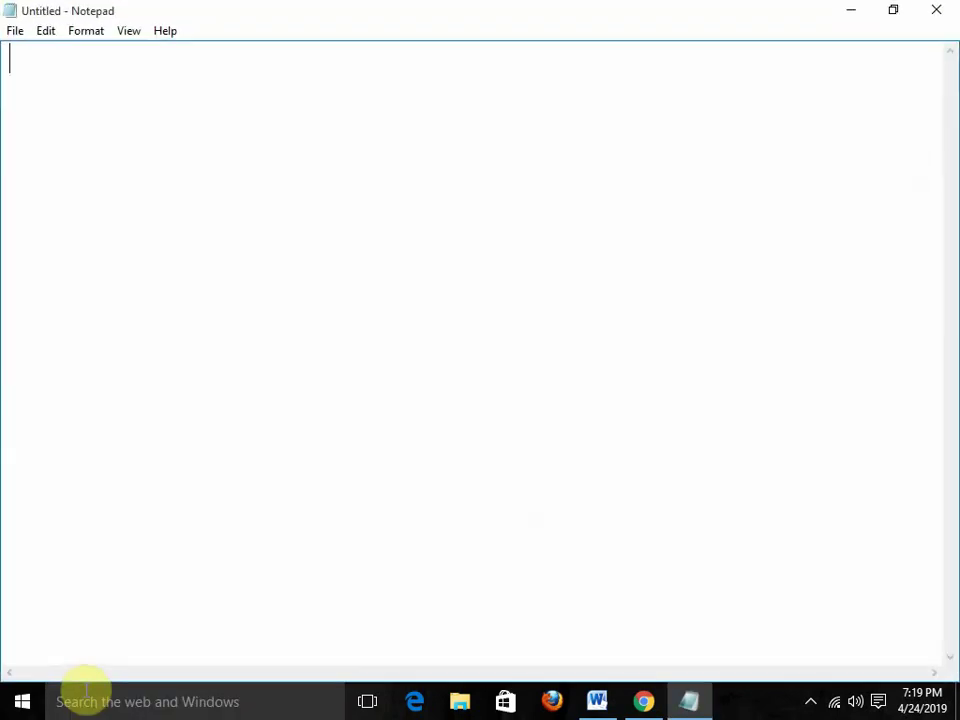
# Step: Type the heading '1.PYTHON INSTALLATION' with an indented '---' line beneath it
pyautogui.write('1. PYTHON INSTALLAT')
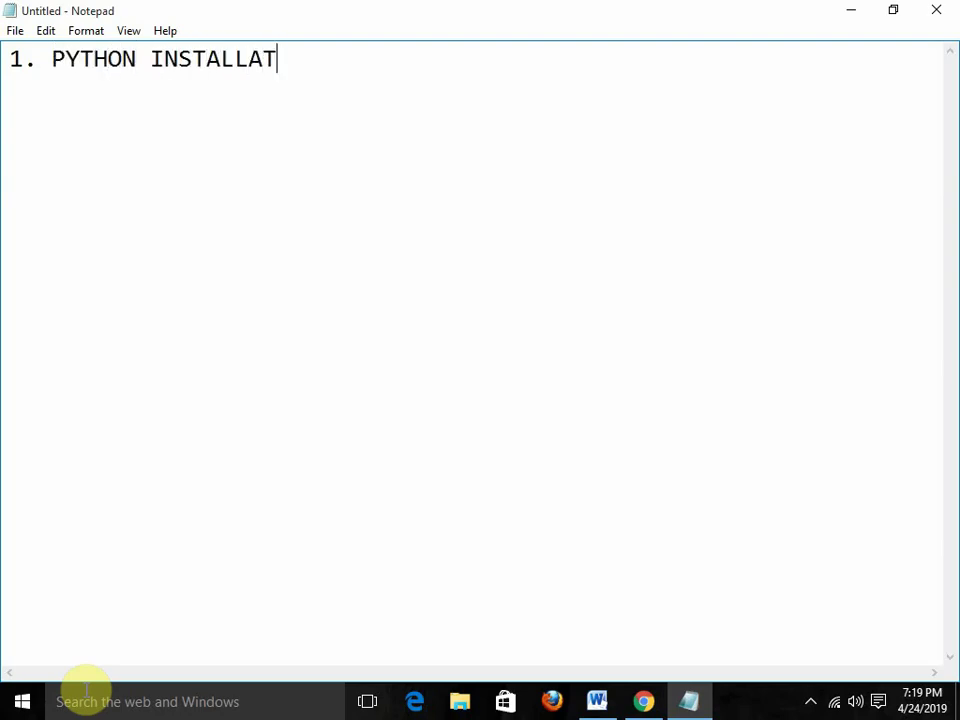
pyautogui.write('ION')
pyautogui.press('Right')
pyautogui.press('Delete')
pyautogui.press('End')
pyautogui.press('Return')
pyautogui.write('---')
pyautogui.hotkey('alt', 'Tab')
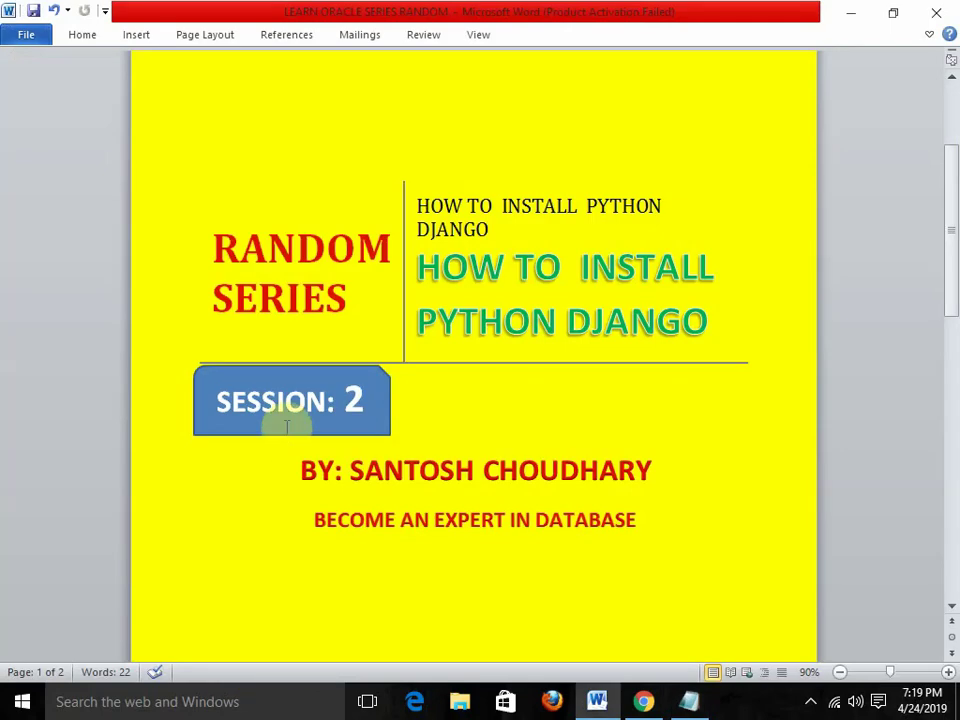
# Step: Copy the python.org downloads page address from Chrome and paste it after the dashes, starting an indented line below
pyautogui.click(642, 704)
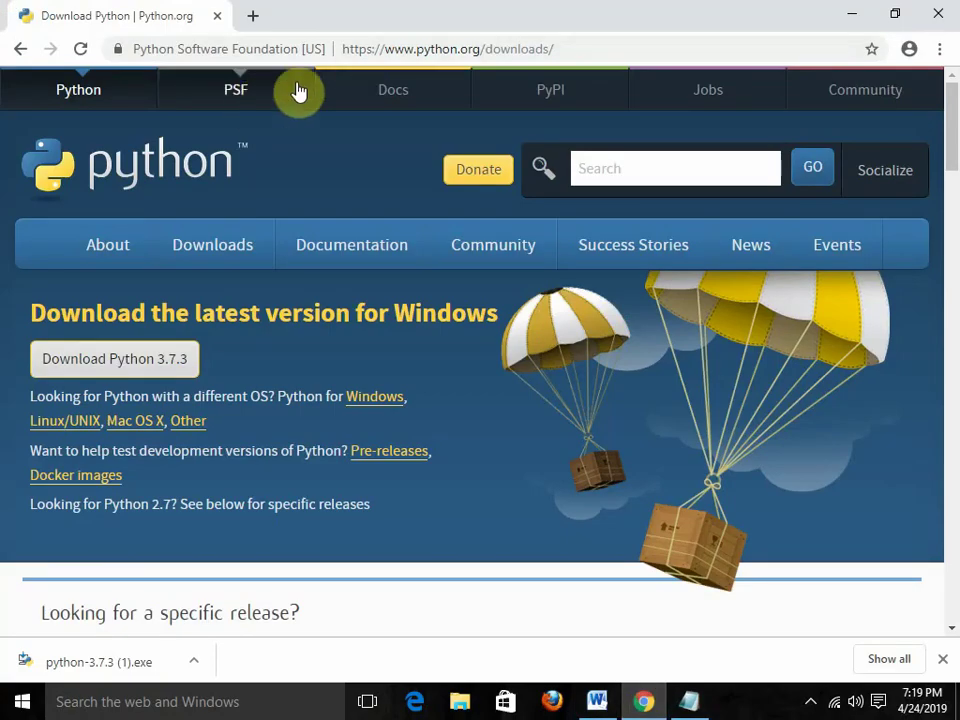
pyautogui.moveTo(587, 52); pyautogui.dragTo(321, 44)
pyautogui.hotkey('ctrl', 'c')
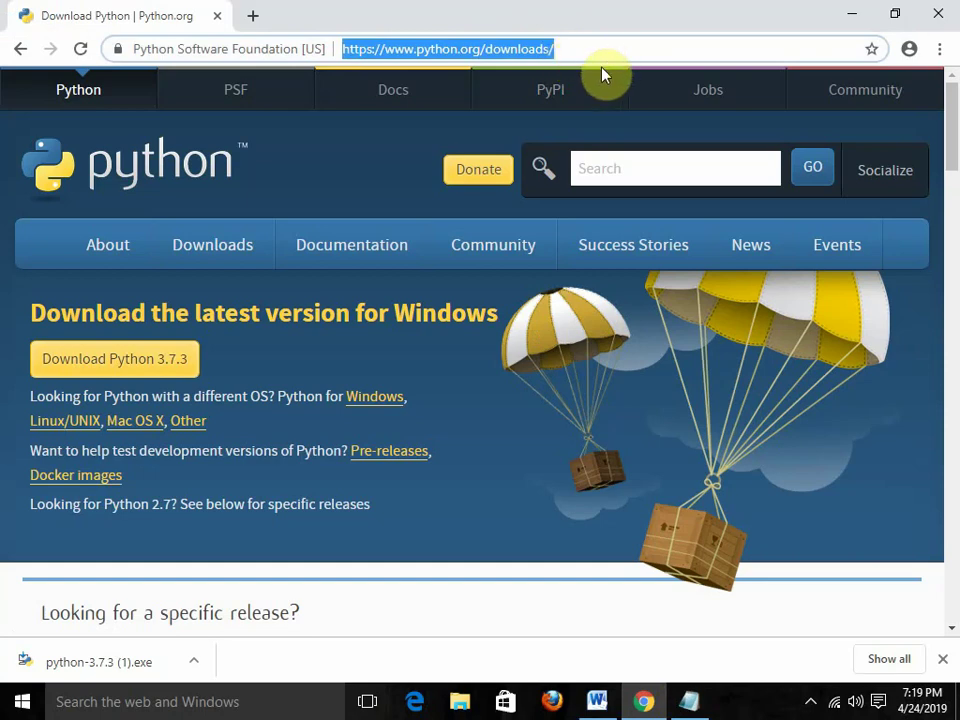
pyautogui.hotkey('alt', 'Tab')
pyautogui.click(689, 701)
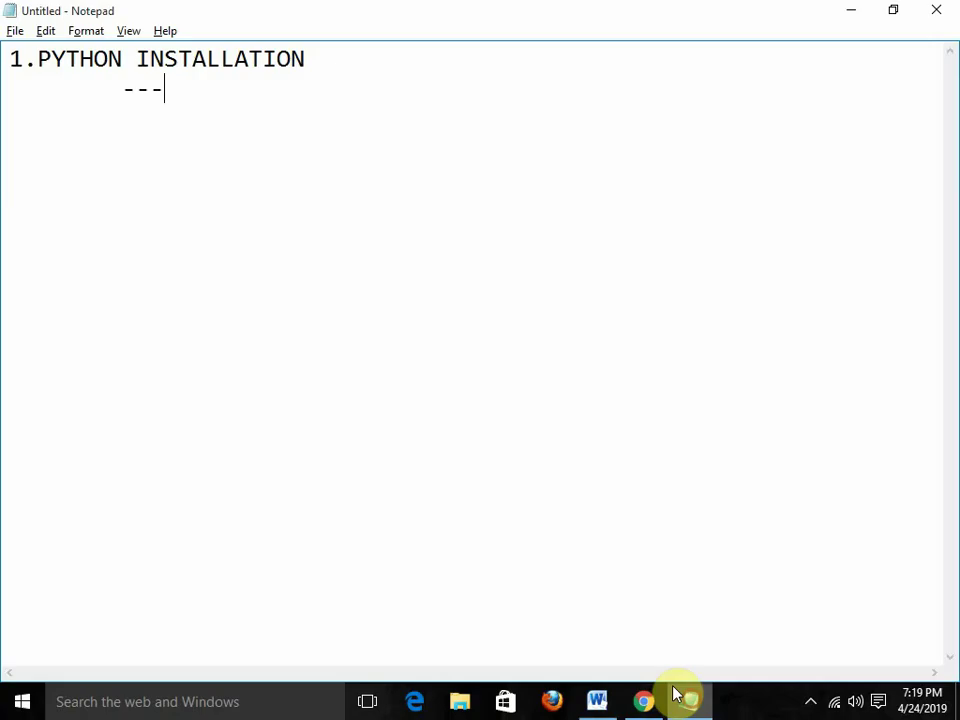
pyautogui.hotkey('ctrl', 'v')
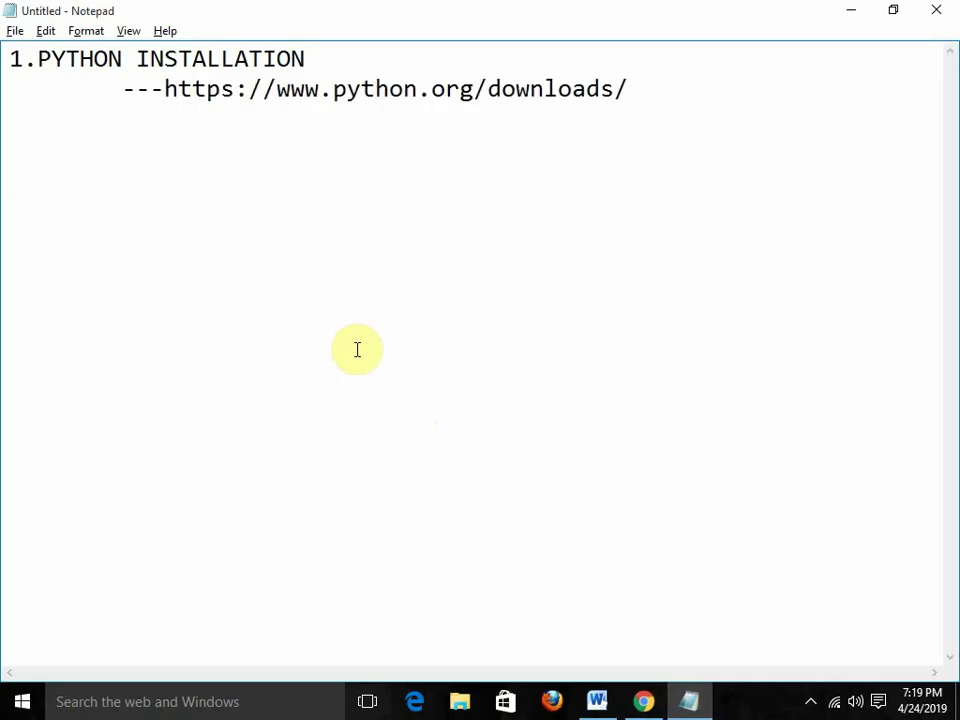
pyautogui.press('Return')
pyautogui.press('Tab')
pyautogui.hotkey('shift', 'Up')
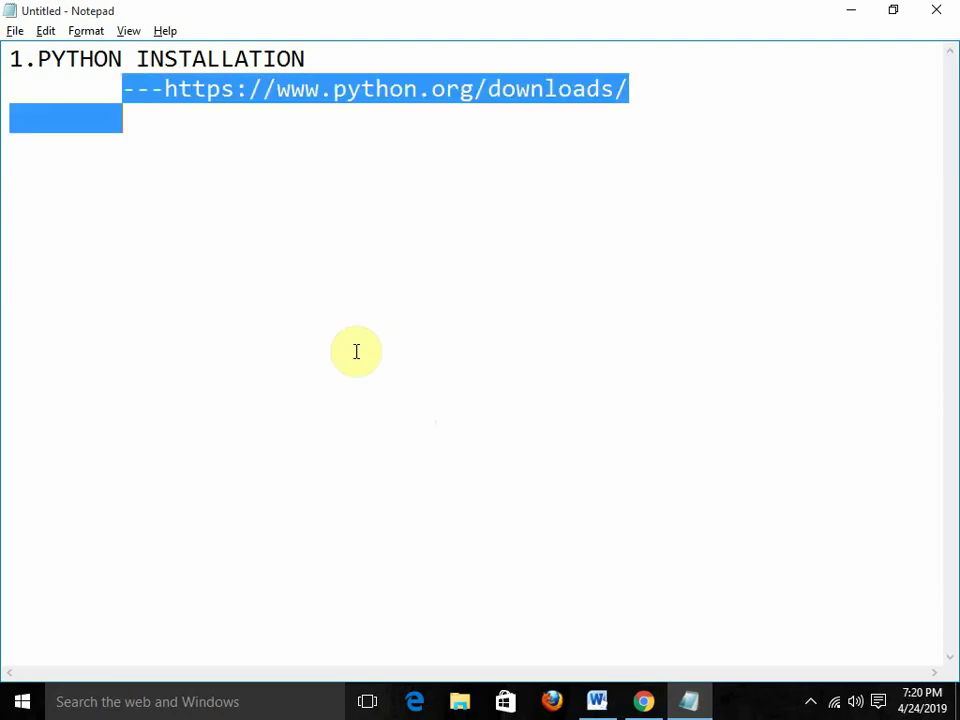
pyautogui.hotkey('shift', 'Down')
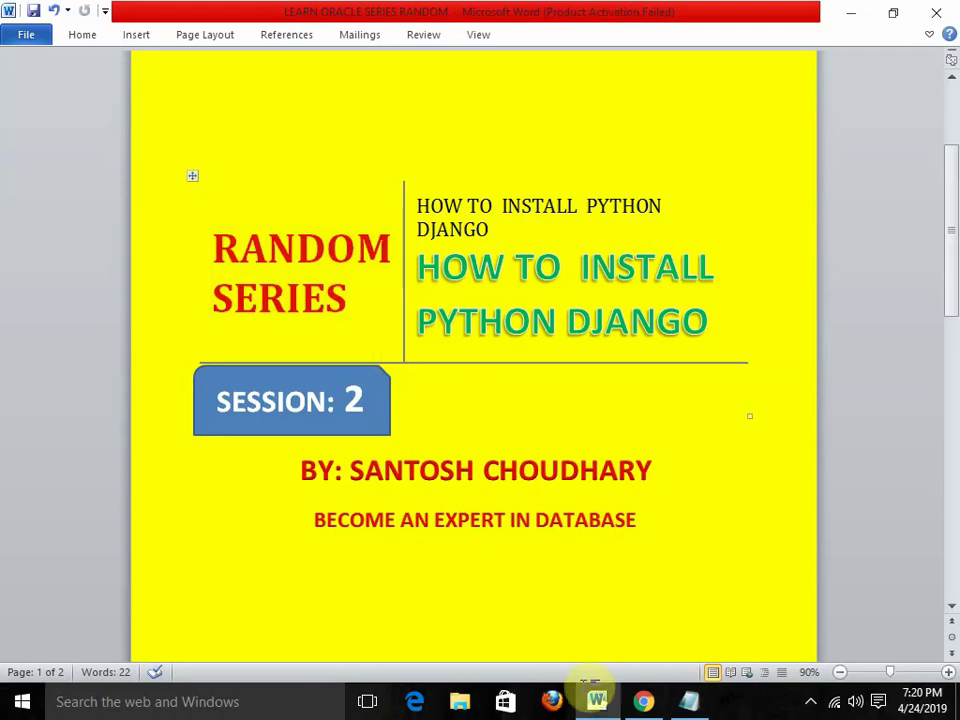
# Step: Return to the python.org downloads page and open the options for the python-3.7.3 (1).exe download
pyautogui.click(643, 701)
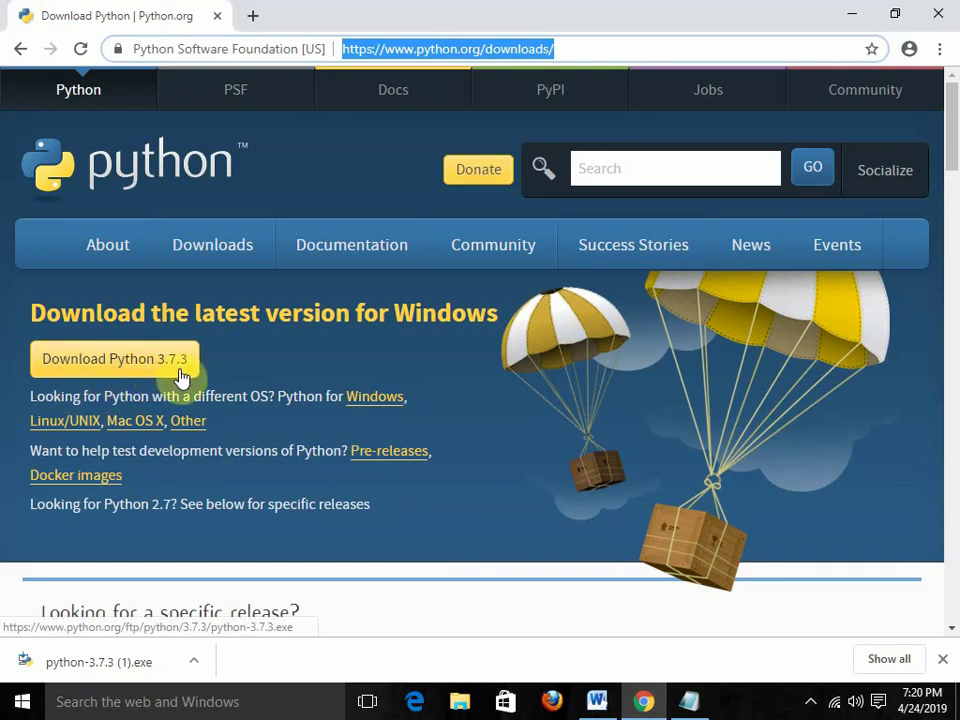
pyautogui.click(193, 662)
# Step: Show the python-3.7.3 installer in the Downloads folder, then close Explorer and Chrome and minimize Word
pyautogui.click(232, 598)
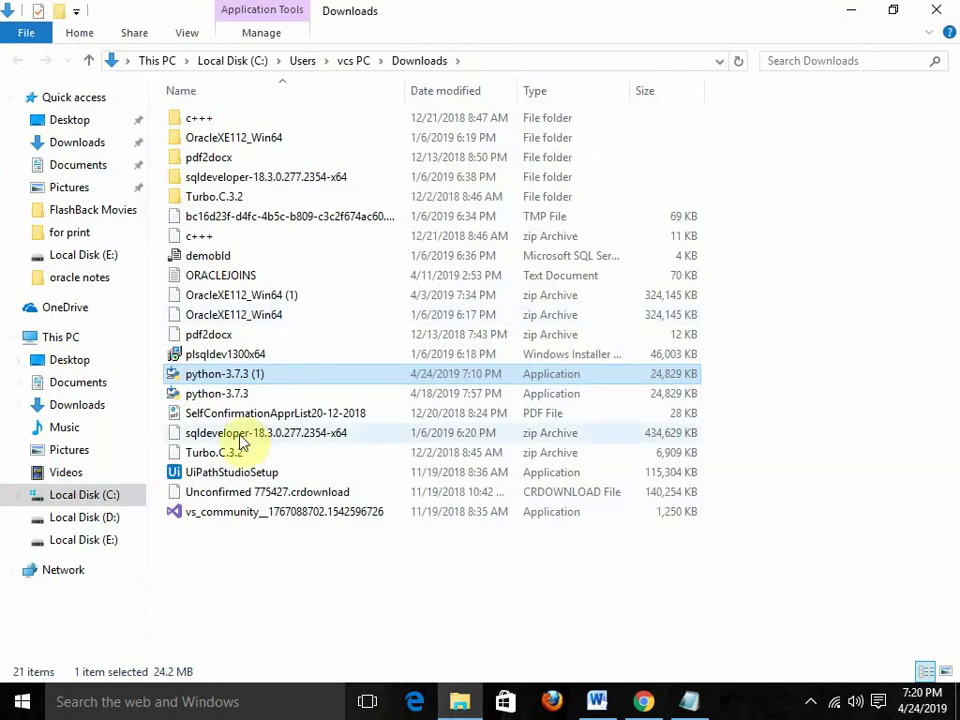
pyautogui.click(210, 397)
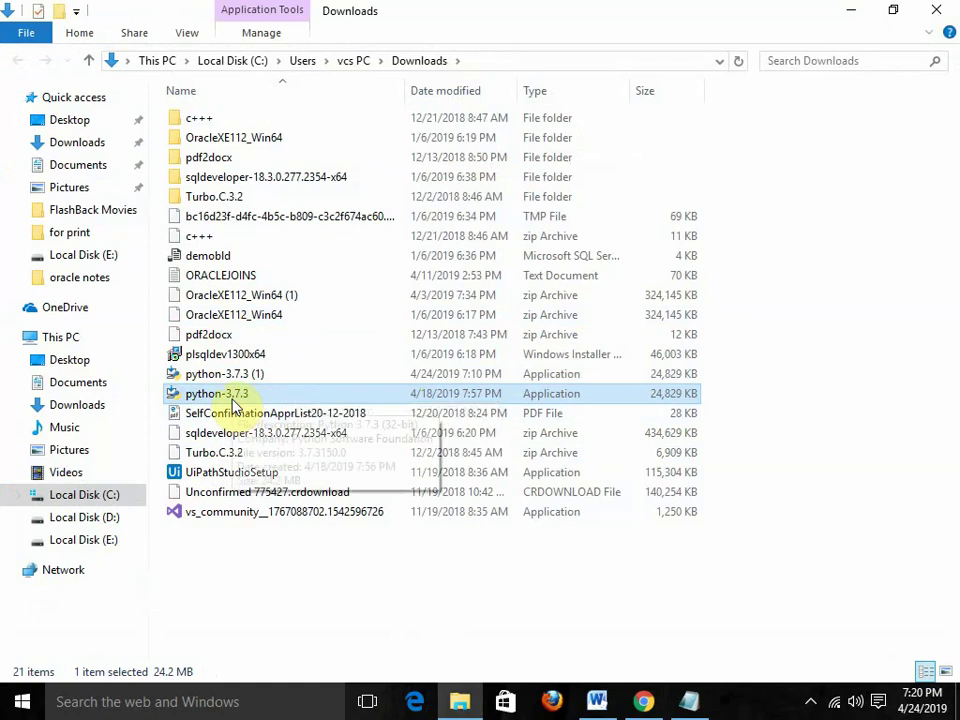
pyautogui.click(936, 9)
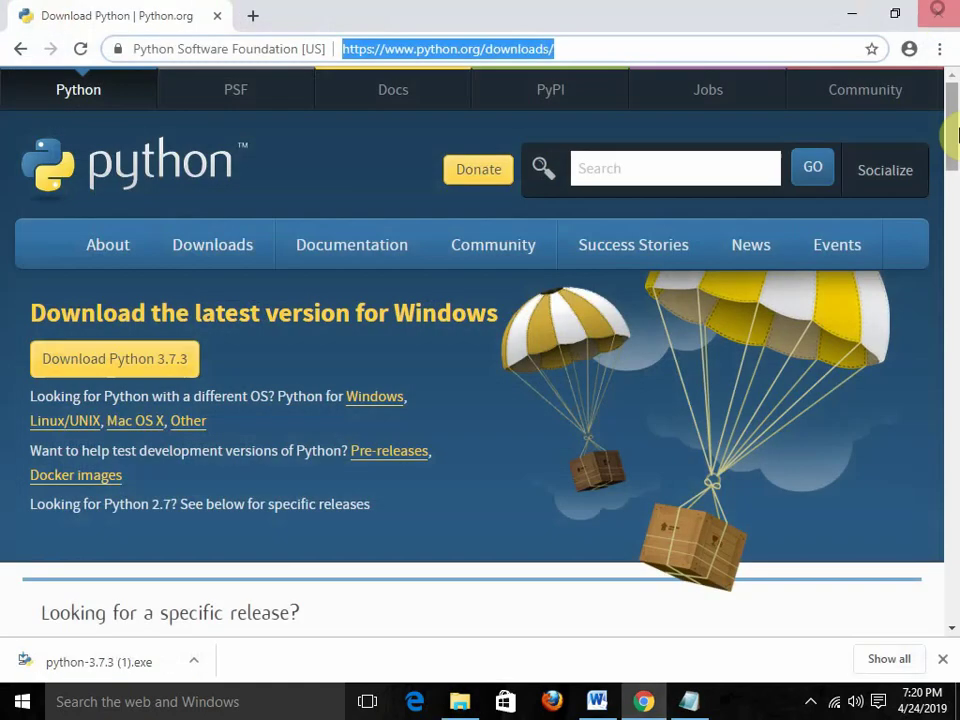
pyautogui.click(937, 17)
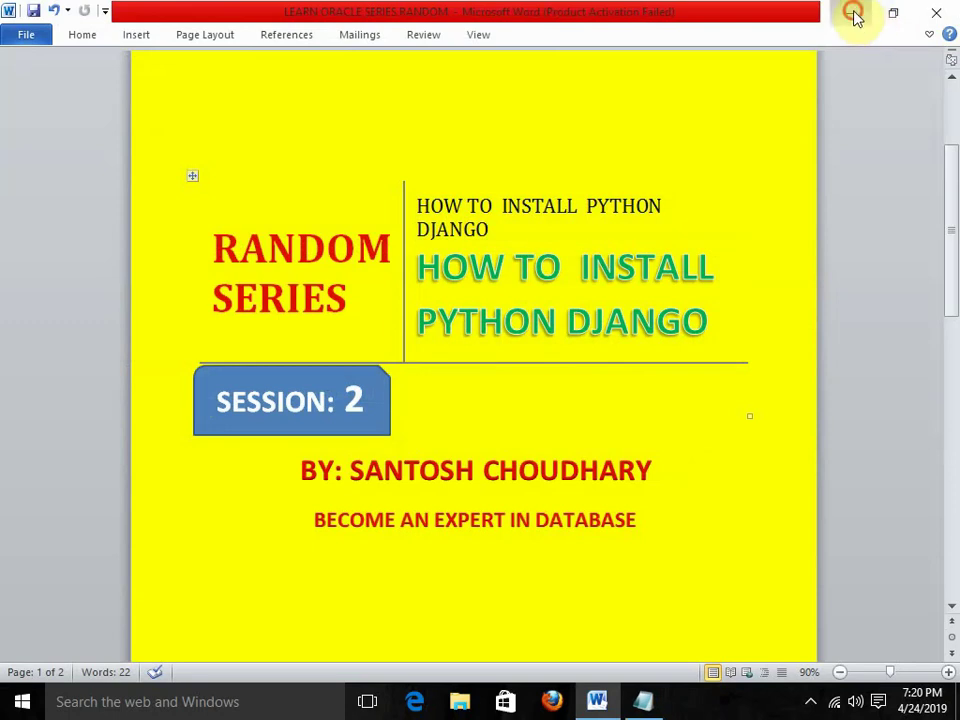
pyautogui.click(852, 15)
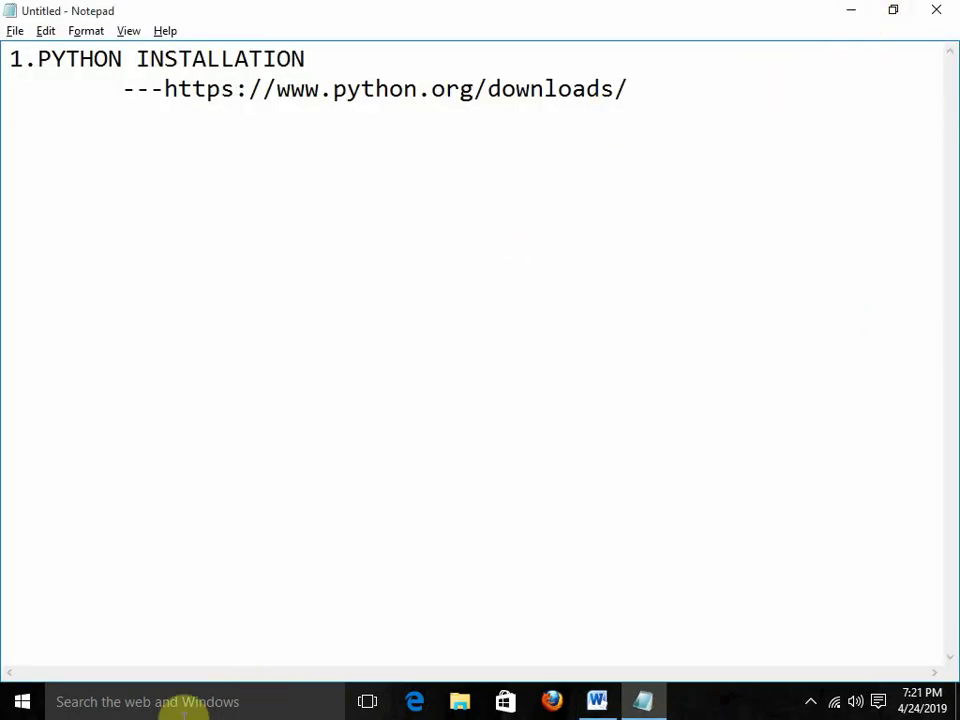
# Step: Search for IDLE and launch IDLE (Python 3.7 32-bit)
pyautogui.click(98, 701)
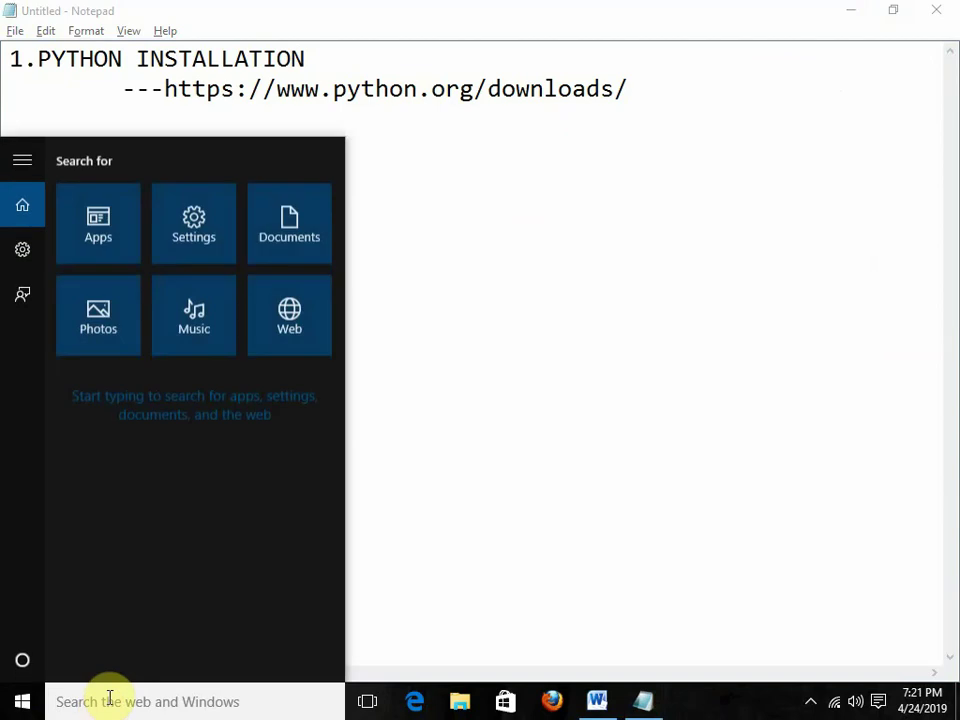
pyautogui.write('IDLE')
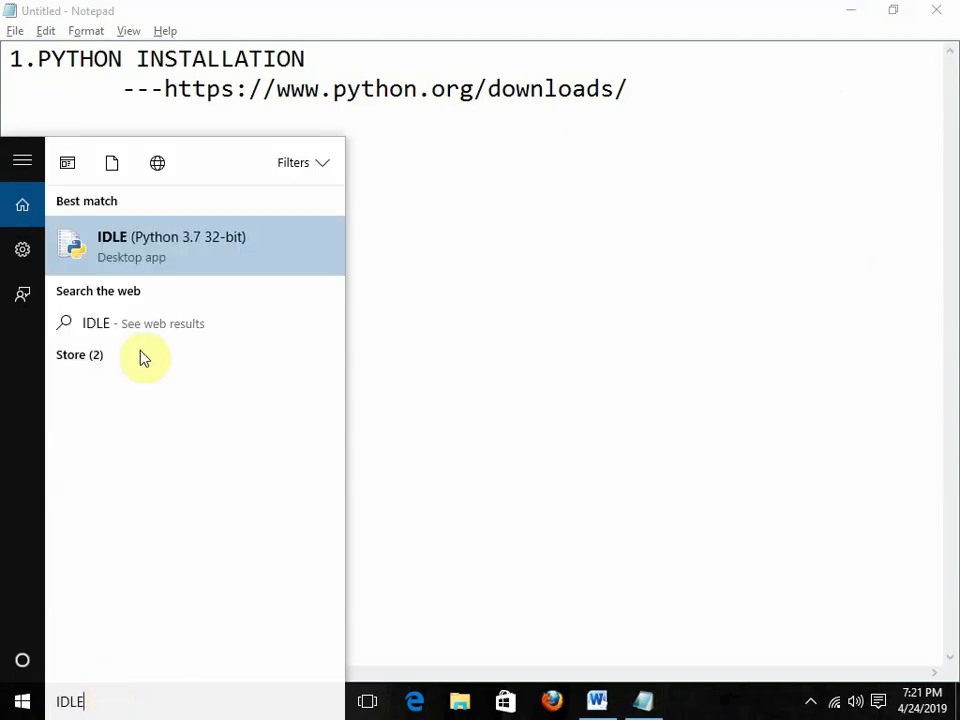
pyautogui.click(129, 255)
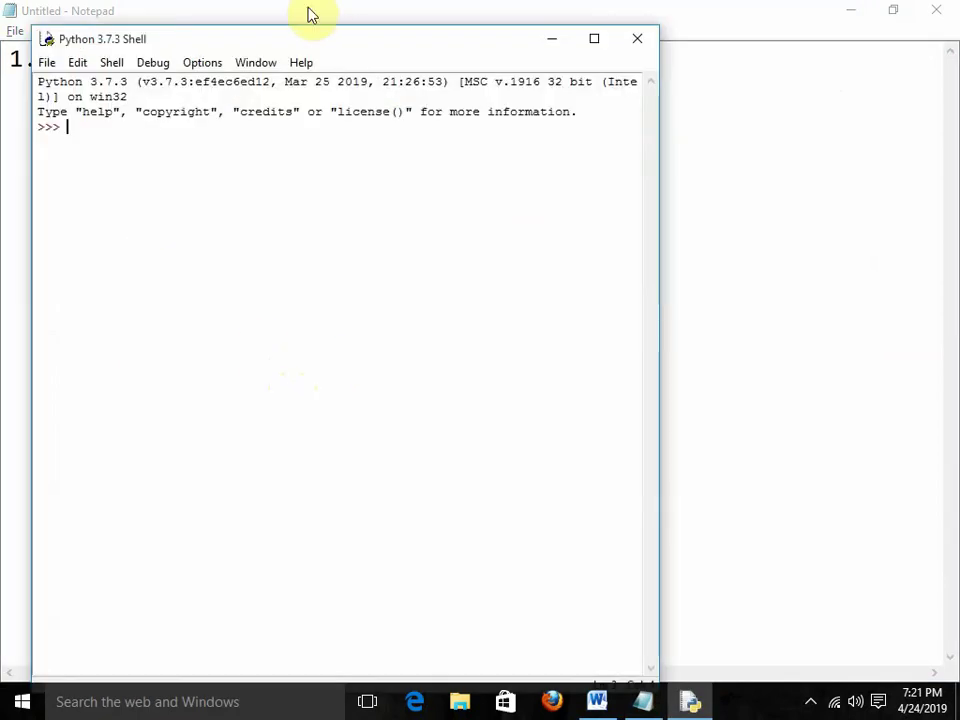
# Step: Run print("Welcome!") in the Python 3.7.3 Shell, then close it and return to line 3 of the notes
pyautogui.moveTo(289, 47); pyautogui.dragTo(460, 82)
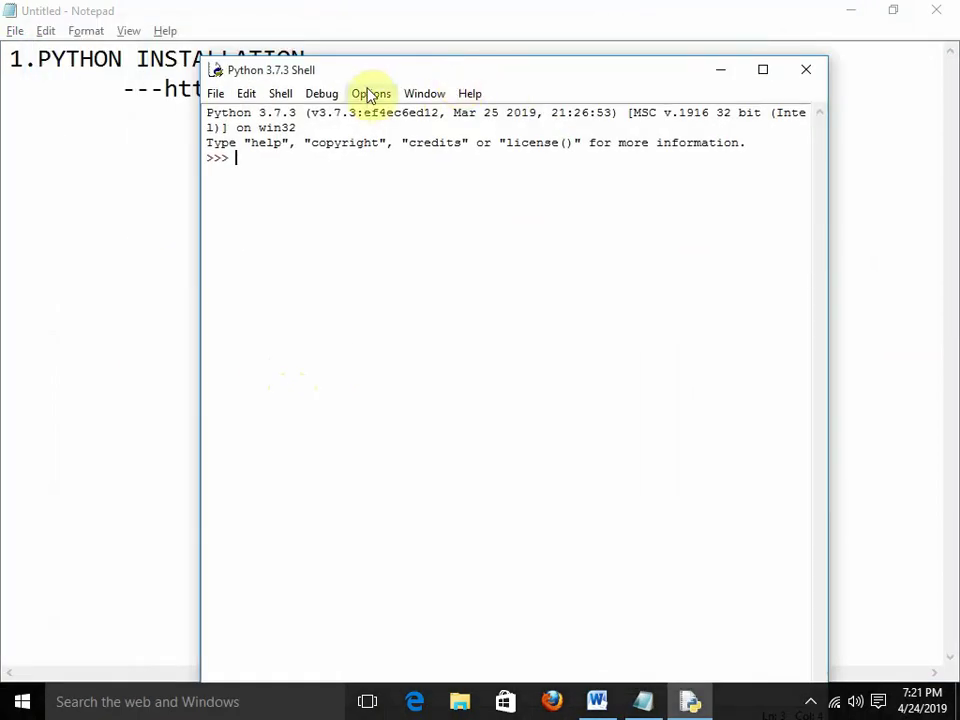
pyautogui.moveTo(376, 84); pyautogui.dragTo(437, 159)
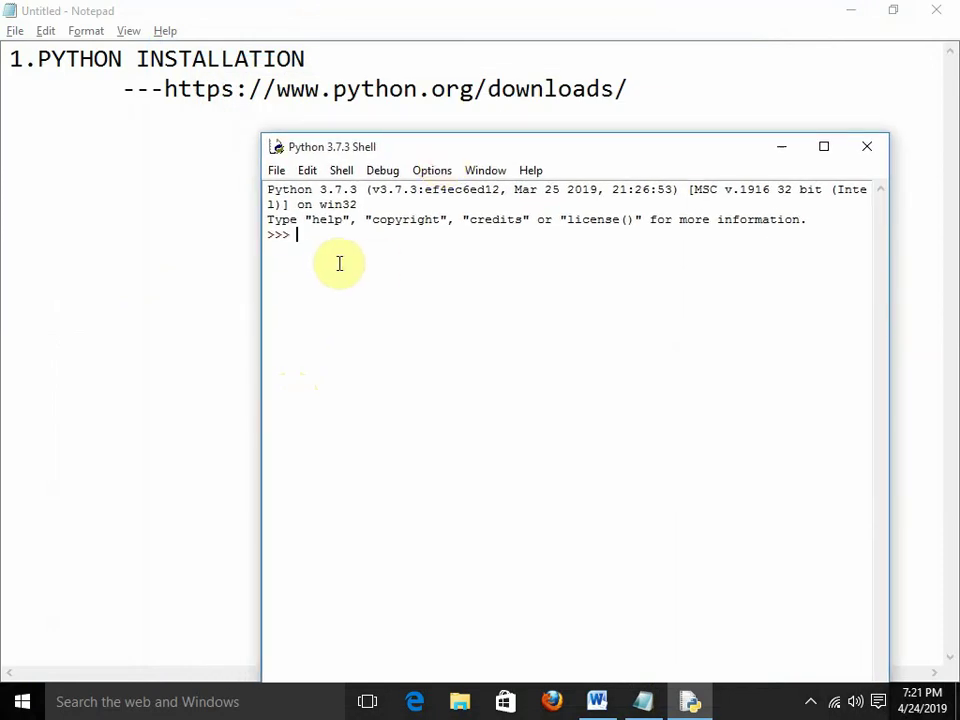
pyautogui.write('PRINT(')
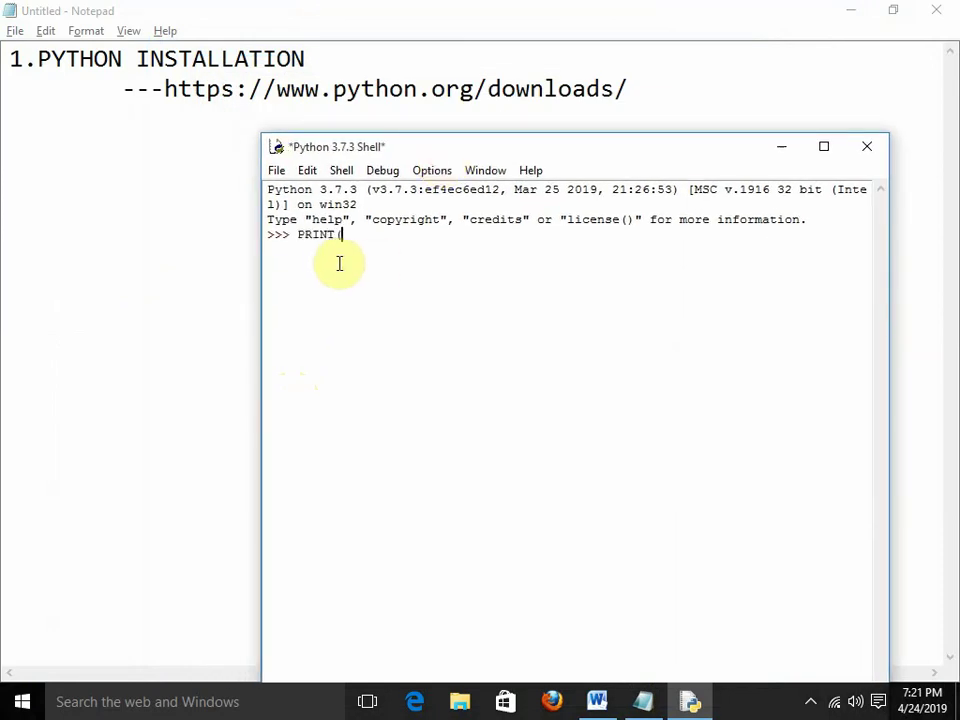
pyautogui.press('BackSpace')
pyautogui.press('BackSpace')
pyautogui.press('BackSpace')
pyautogui.press('BackSpace')
pyautogui.press('BackSpace')
pyautogui.write('prin')
pyautogui.press('Return')
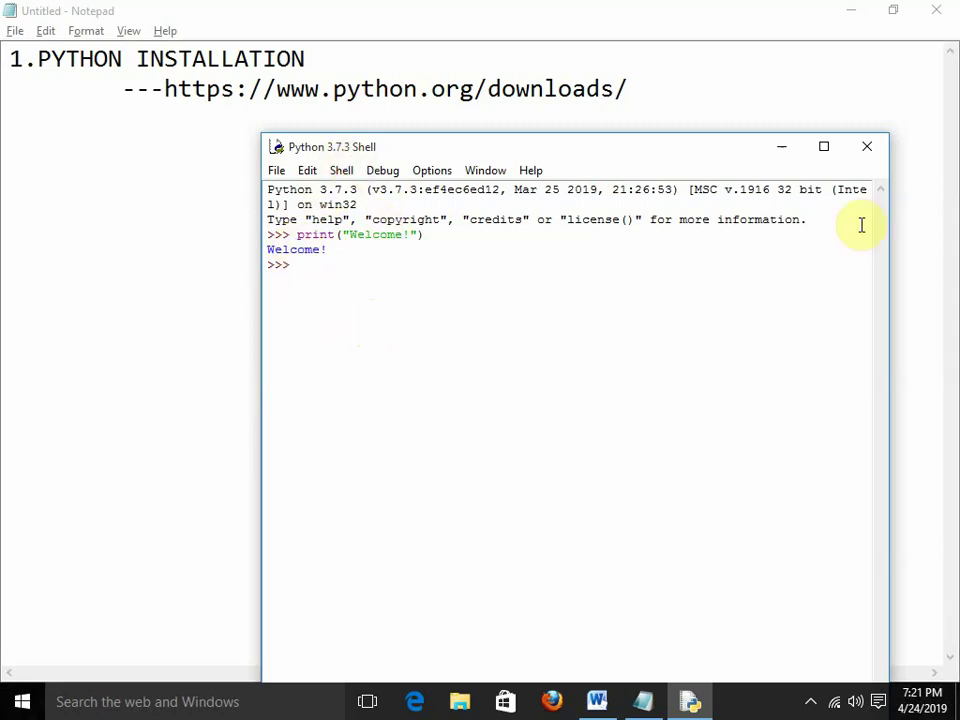
pyautogui.click(864, 147)
pyautogui.click(73, 120)
# Step: Add the second heading '2.SET PATH' on a new line below the downloads URL
pyautogui.press('BackSpace')
pyautogui.press('Return')
pyautogui.write('2. set')
pyautogui.press('BackSpace')
pyautogui.press('BackSpace')
pyautogui.press('BackSpace')
pyautogui.press('BackSpace')
pyautogui.press('BackSpace')
pyautogui.write('SET PATH')
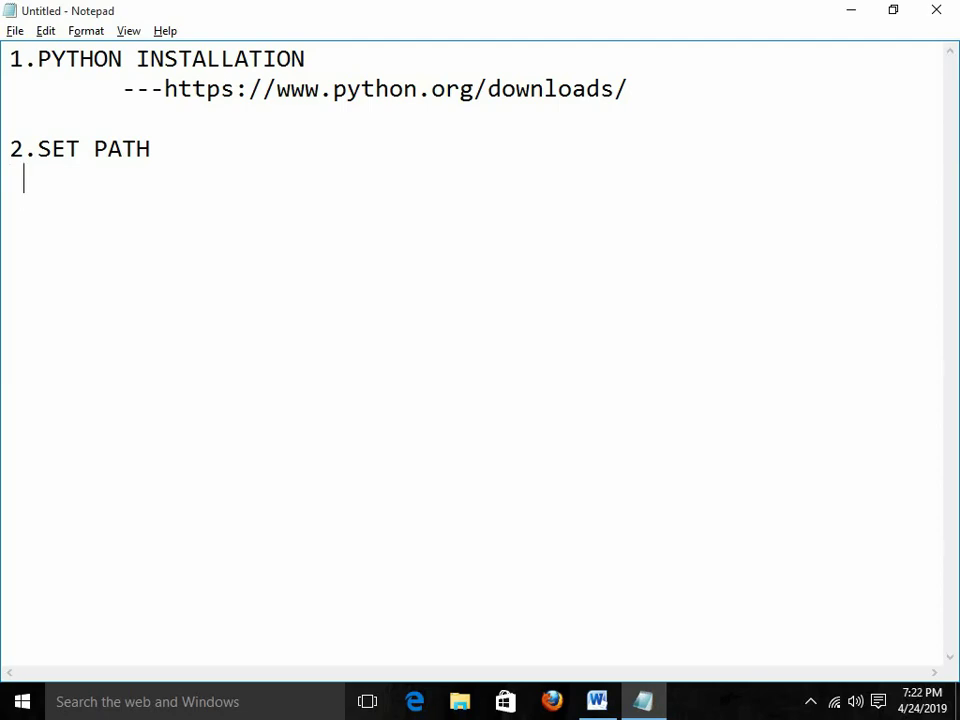
# Step: List PYTHON and PIP (PYTHON PACKAGE INSTALLER) under the heading, then select PYTHON
pyautogui.write('PYTHON')
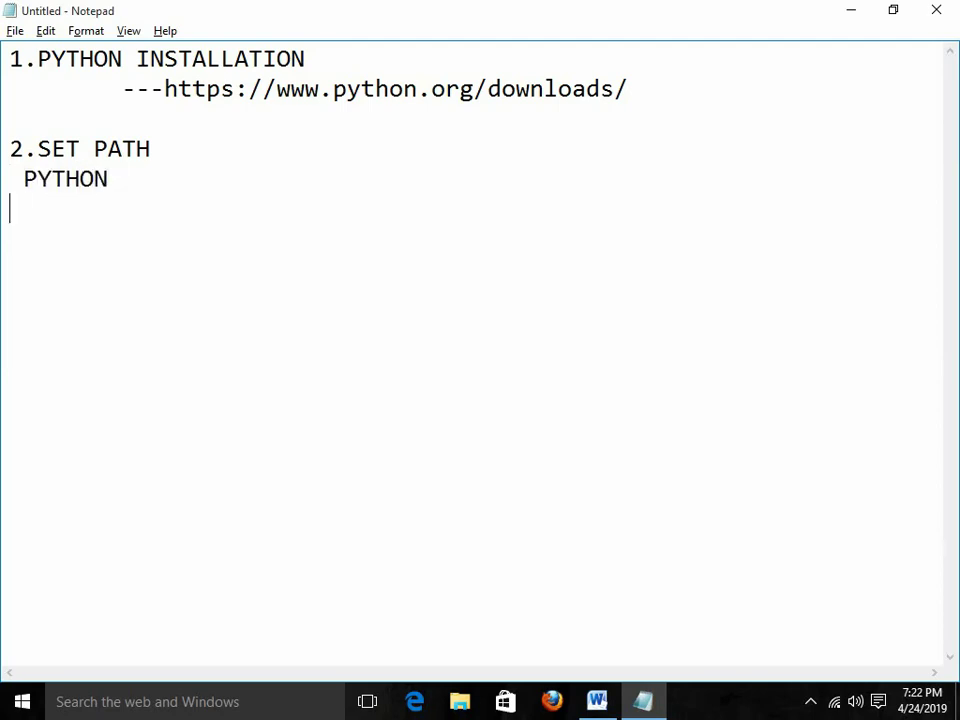
pyautogui.write('PIP (PYTHON')
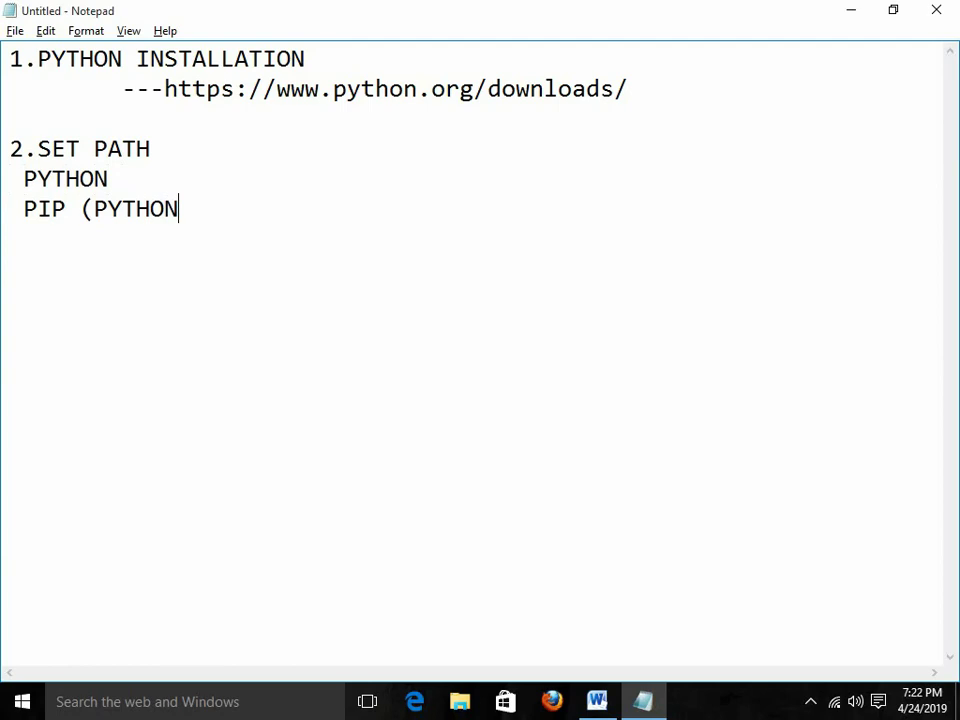
pyautogui.write(' PACKAGE ')
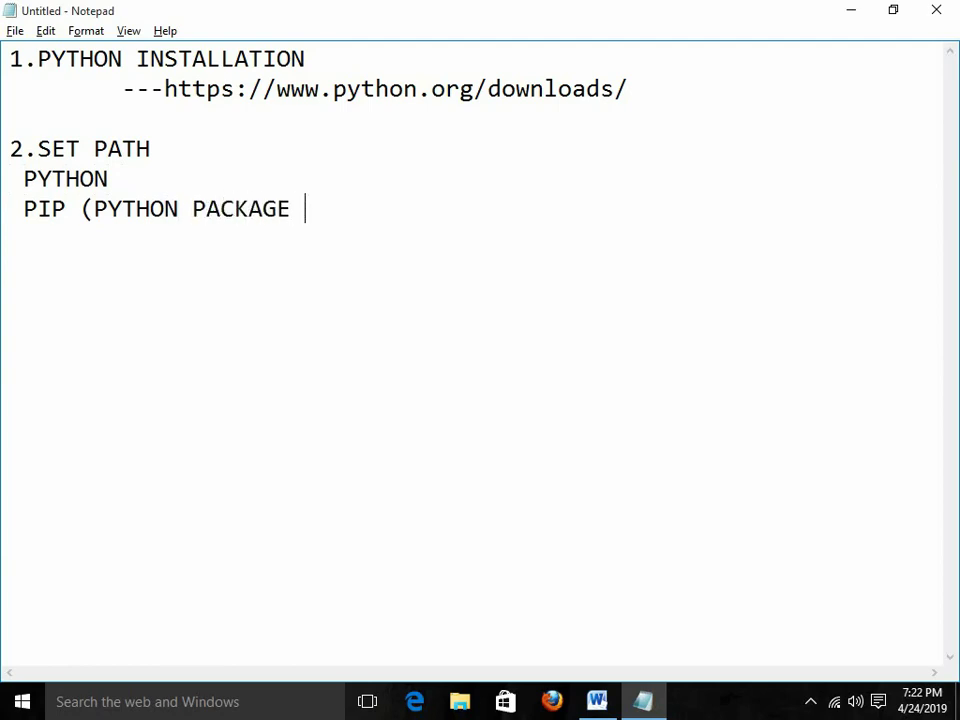
pyautogui.write('INSTALLER)')
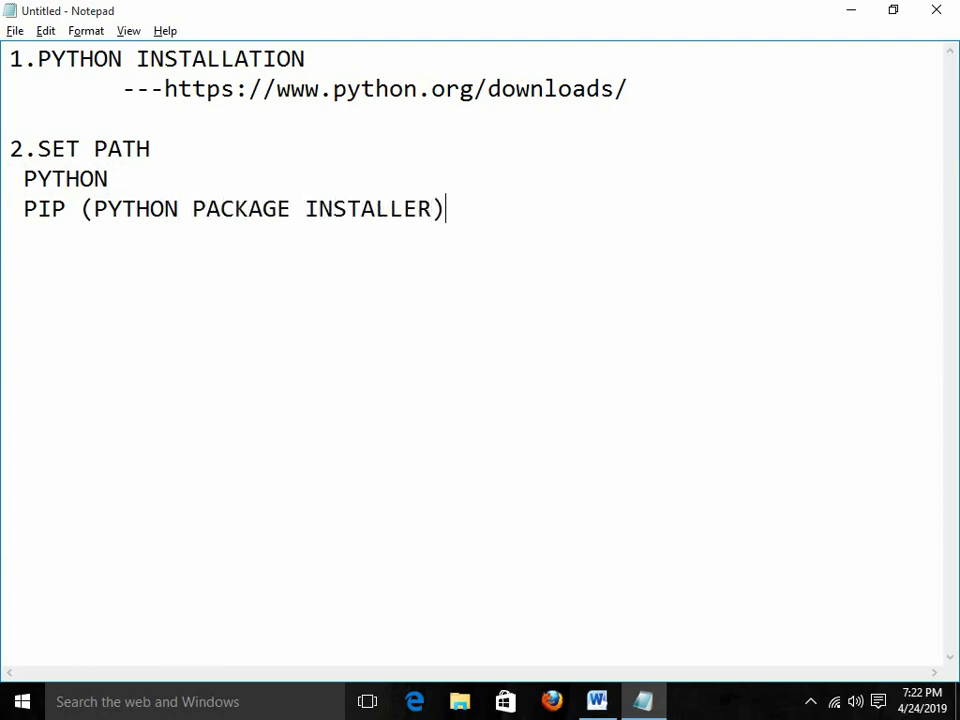
pyautogui.press('Return')
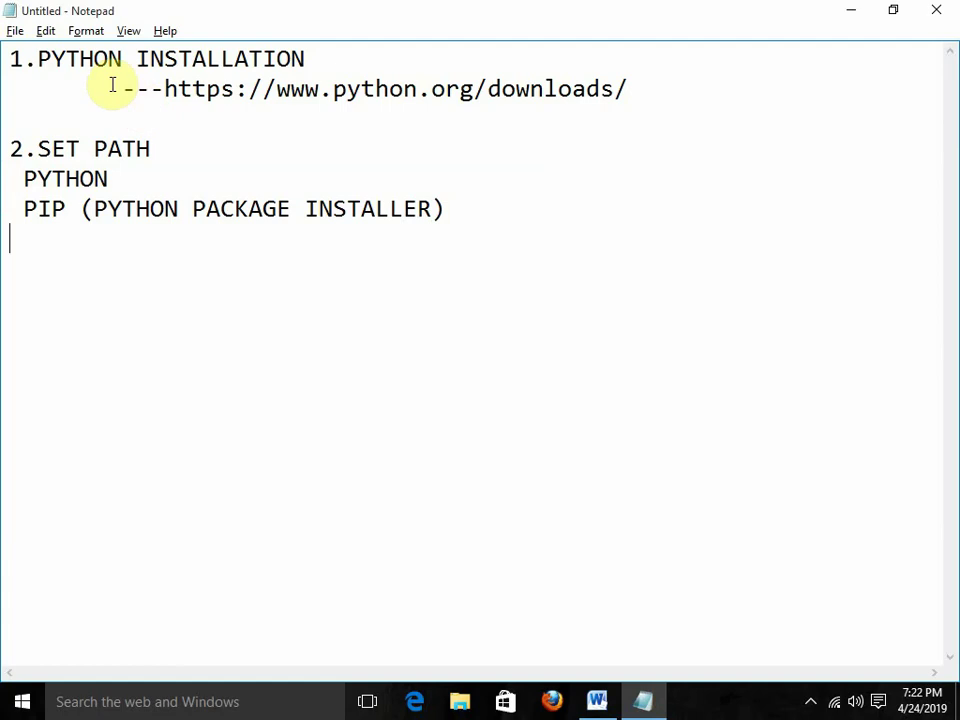
pyautogui.moveTo(19, 178); pyautogui.dragTo(147, 180)
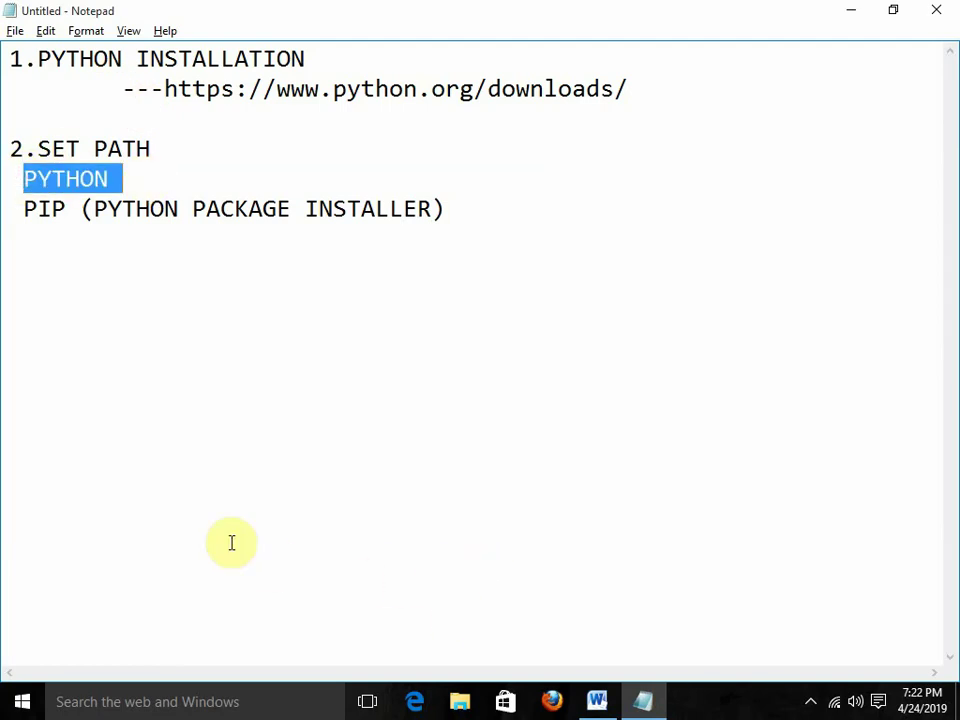
pyautogui.click(95, 700)
pyautogui.write('CMD')
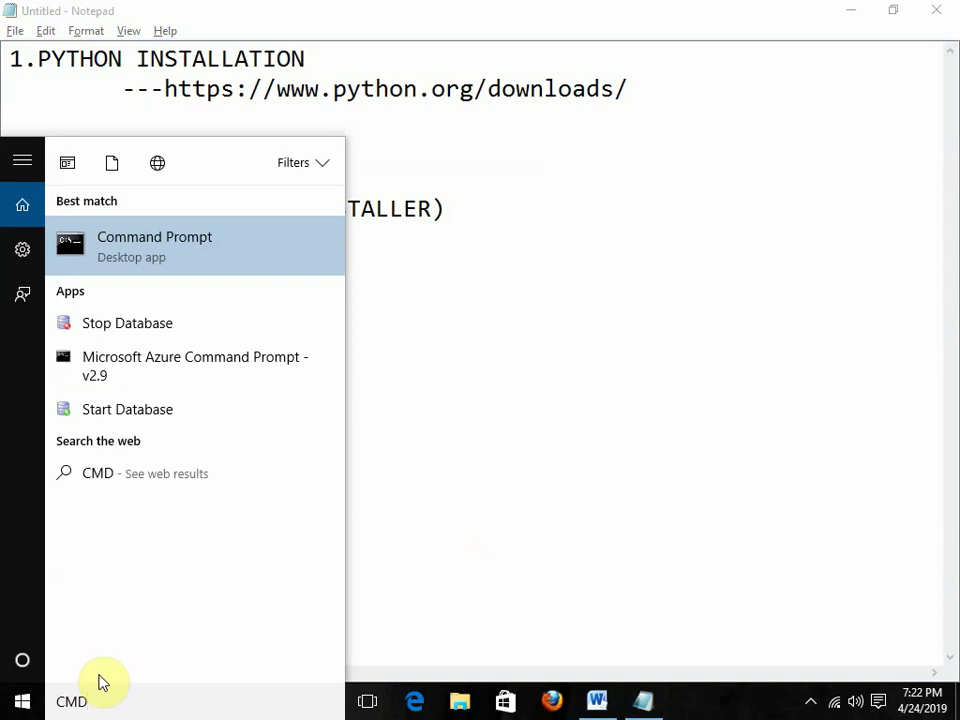
pyautogui.press('Return')
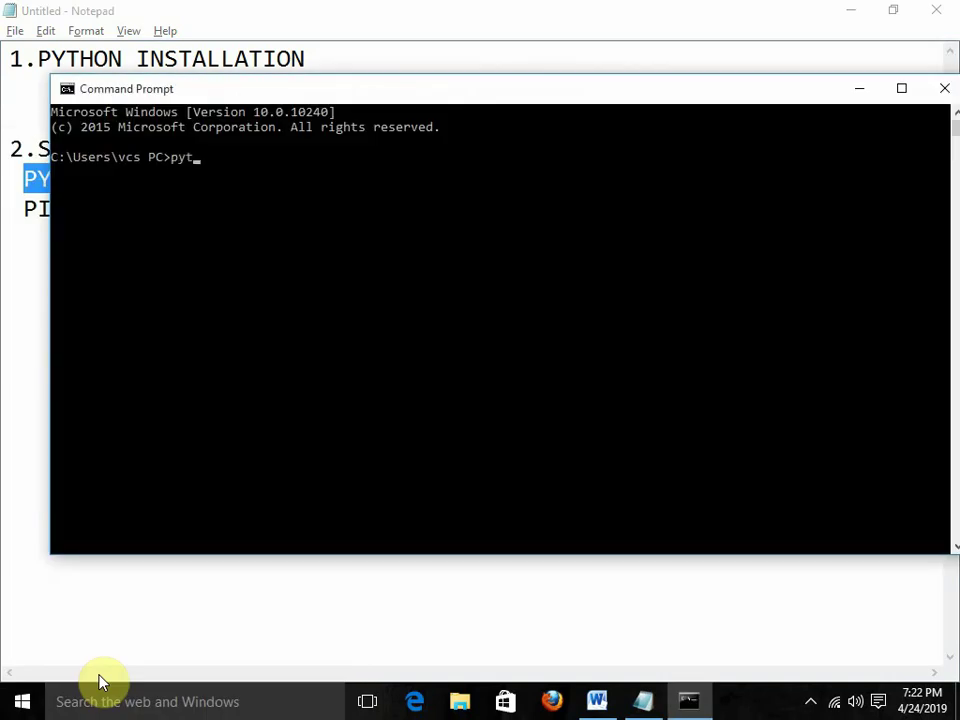
pyautogui.write('python\\')
pyautogui.press('Return')
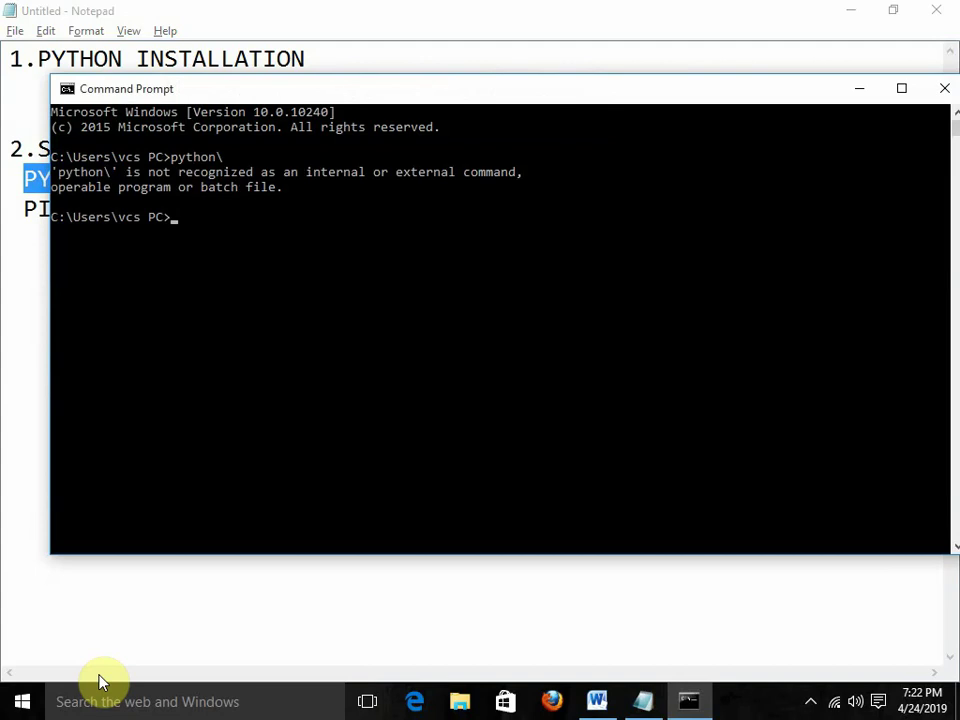
pyautogui.press('Up')
pyautogui.press('BackSpace')
pyautogui.press('Return')
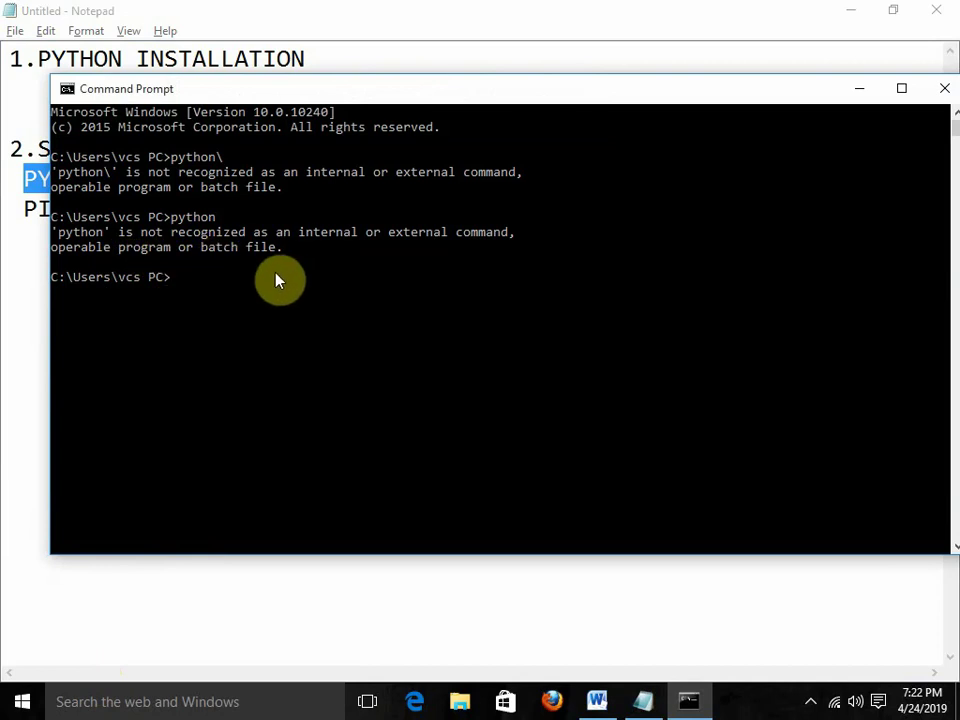
pyautogui.click(943, 90)
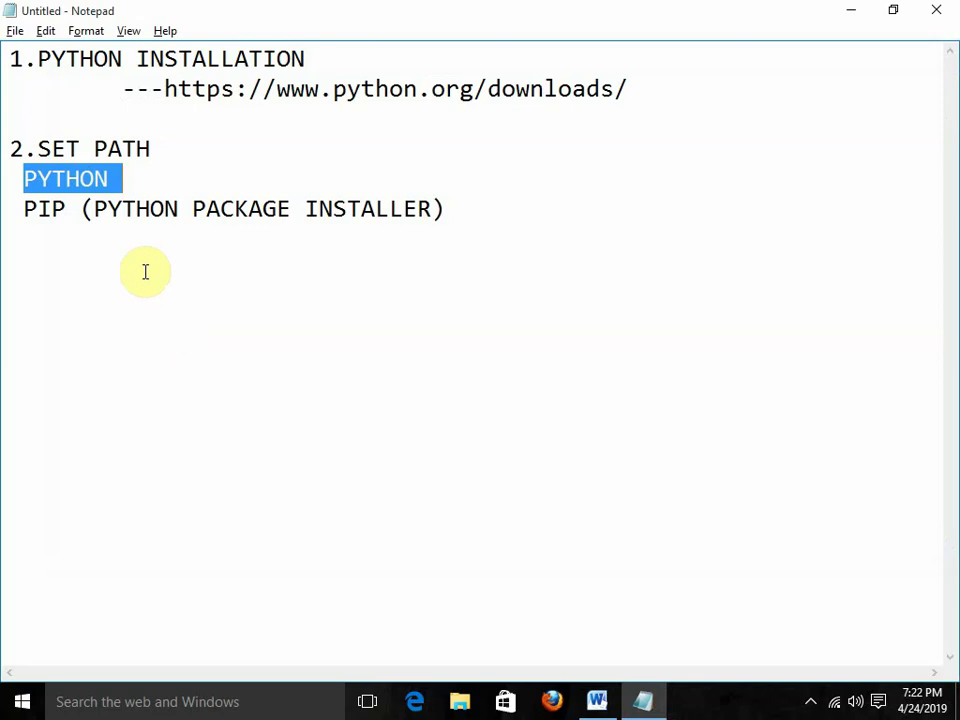
# Step: Search for idle and open the folder holding the IDLE (Python 3.7 32-bit) shortcut
pyautogui.click(100, 701)
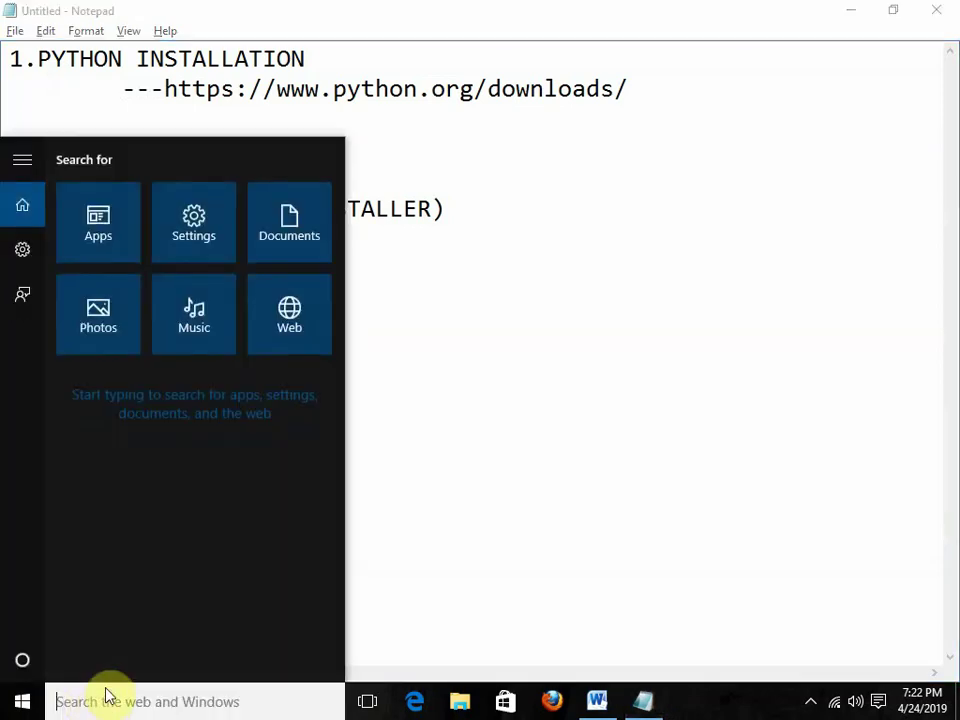
pyautogui.write('idle')
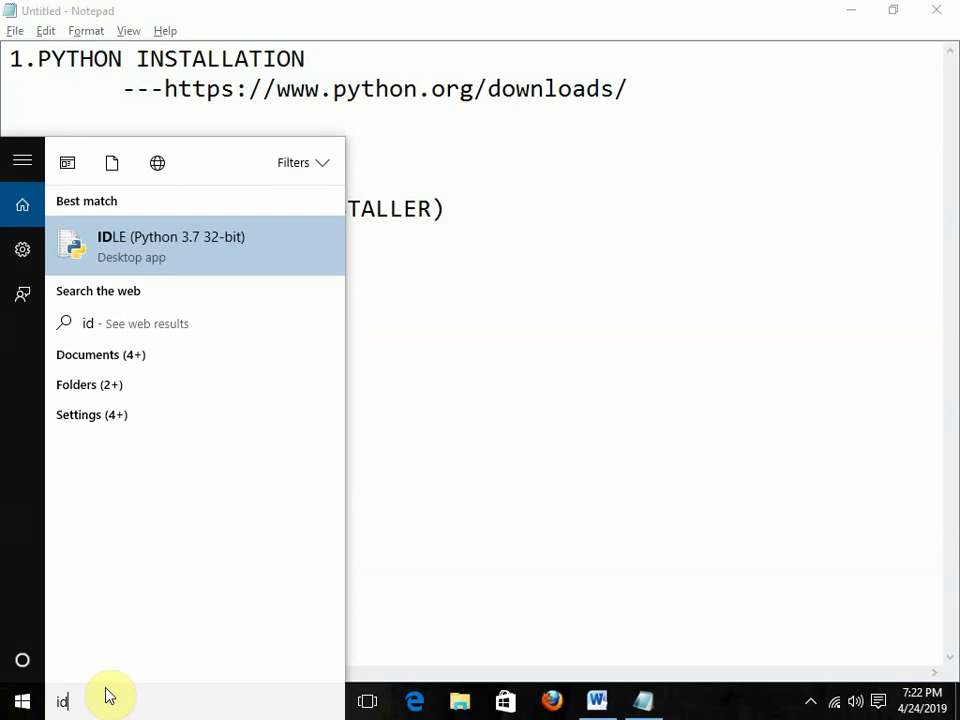
pyautogui.rightClick(158, 247)
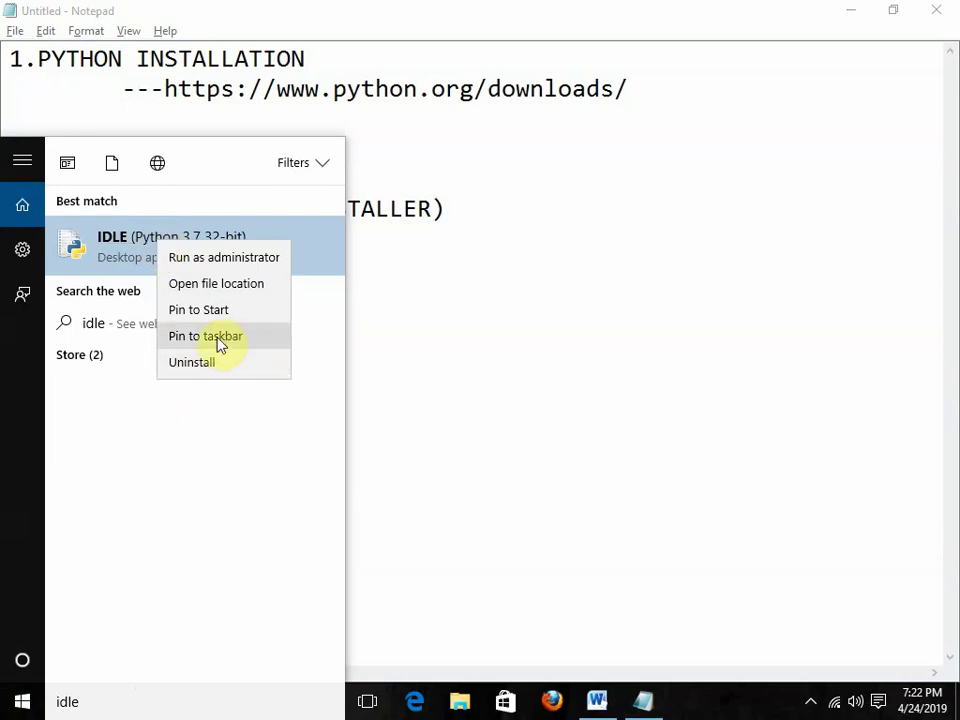
pyautogui.click(222, 285)
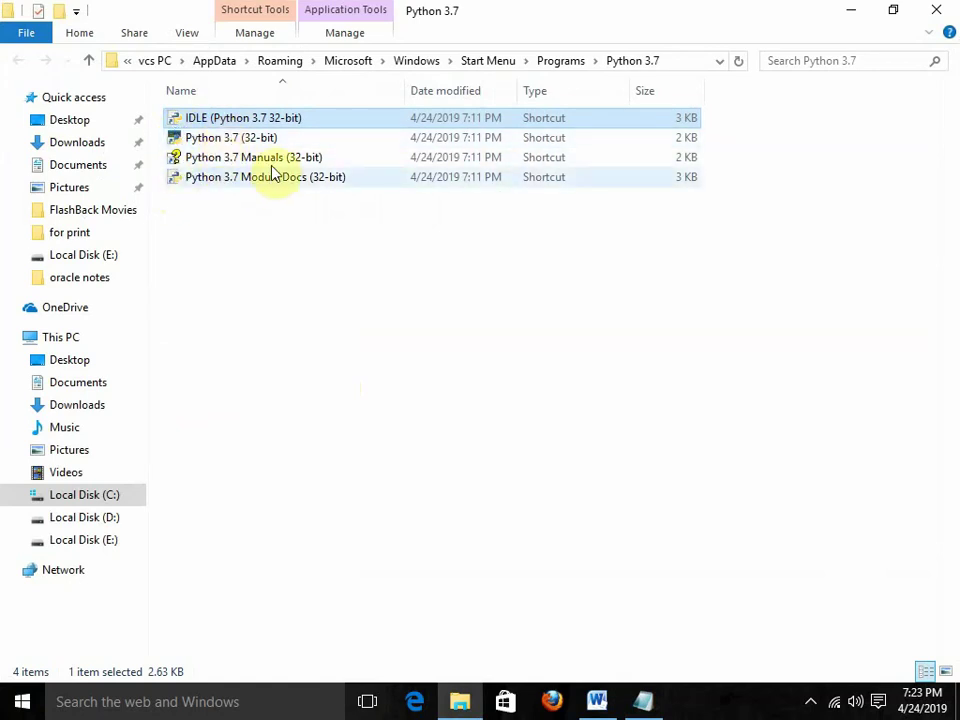
pyautogui.rightClick(241, 124)
# Step: Open the Python37-32 install folder and copy its full path from the address bar
pyautogui.click(320, 155)
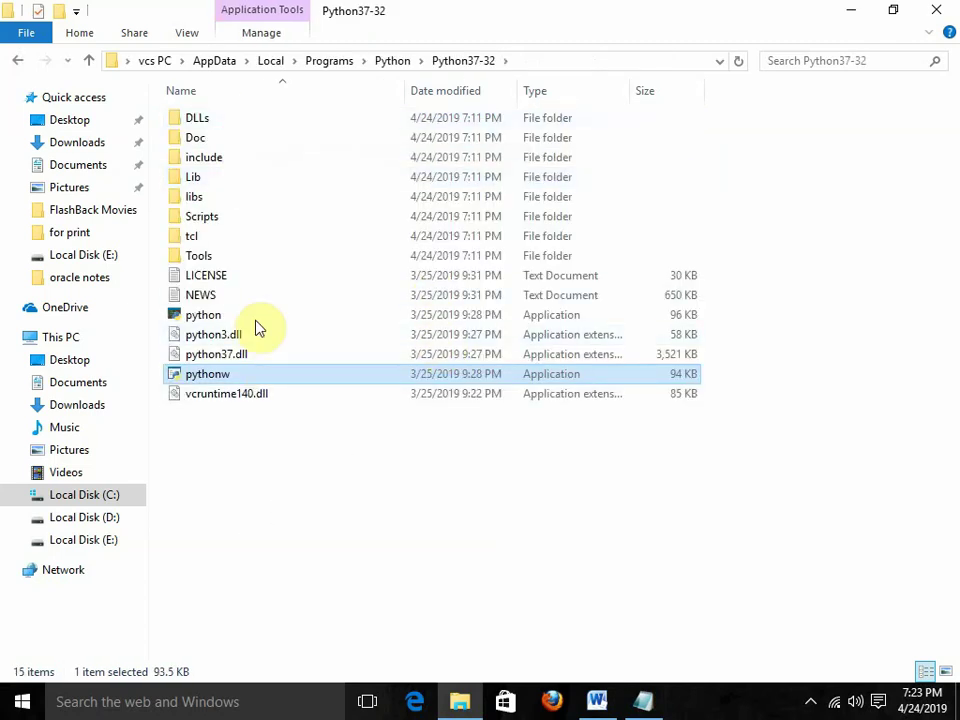
pyautogui.click(540, 65)
pyautogui.click(478, 66)
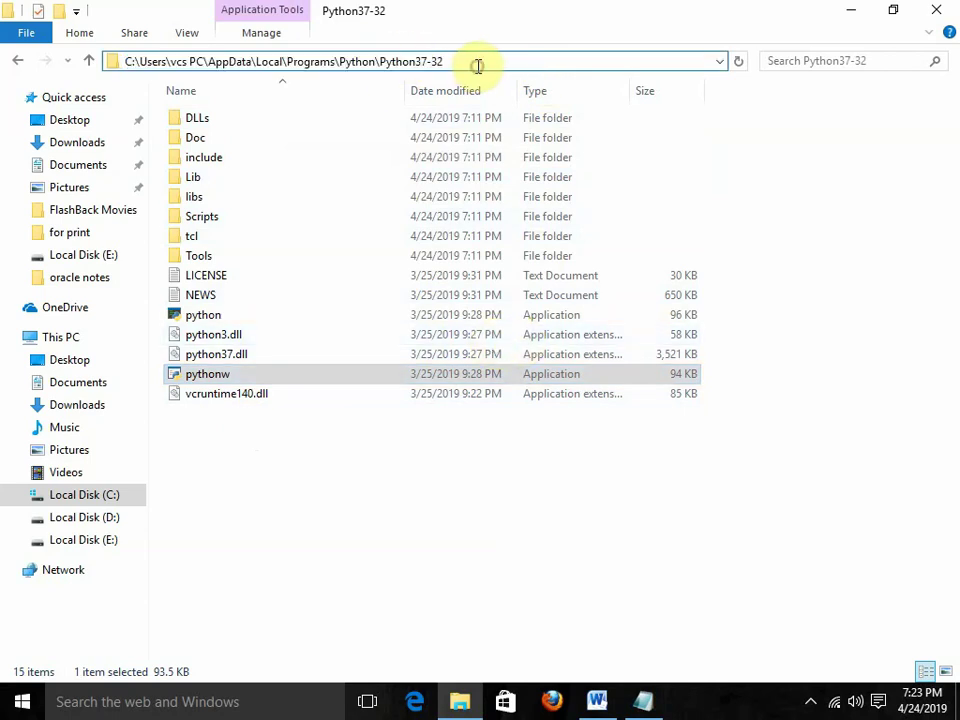
pyautogui.moveTo(472, 61); pyautogui.dragTo(86, 58)
pyautogui.hotkey('ctrl', 'c')
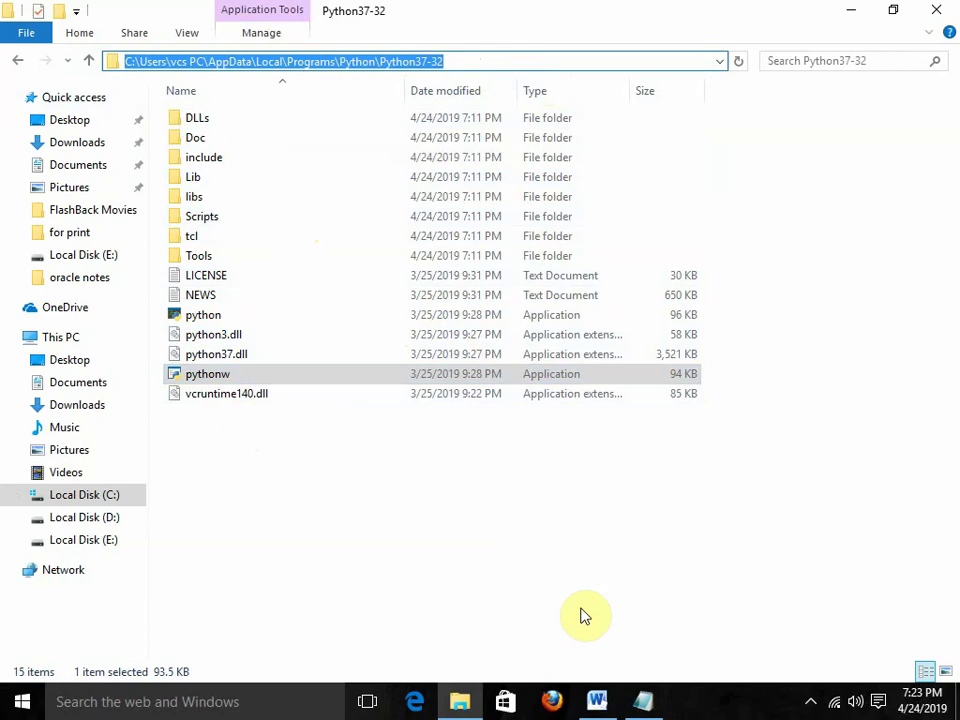
pyautogui.click(640, 705)
# Step: Paste the Python37-32 folder path on a new line below the PIP entry, aligned with the items
pyautogui.click(478, 218)
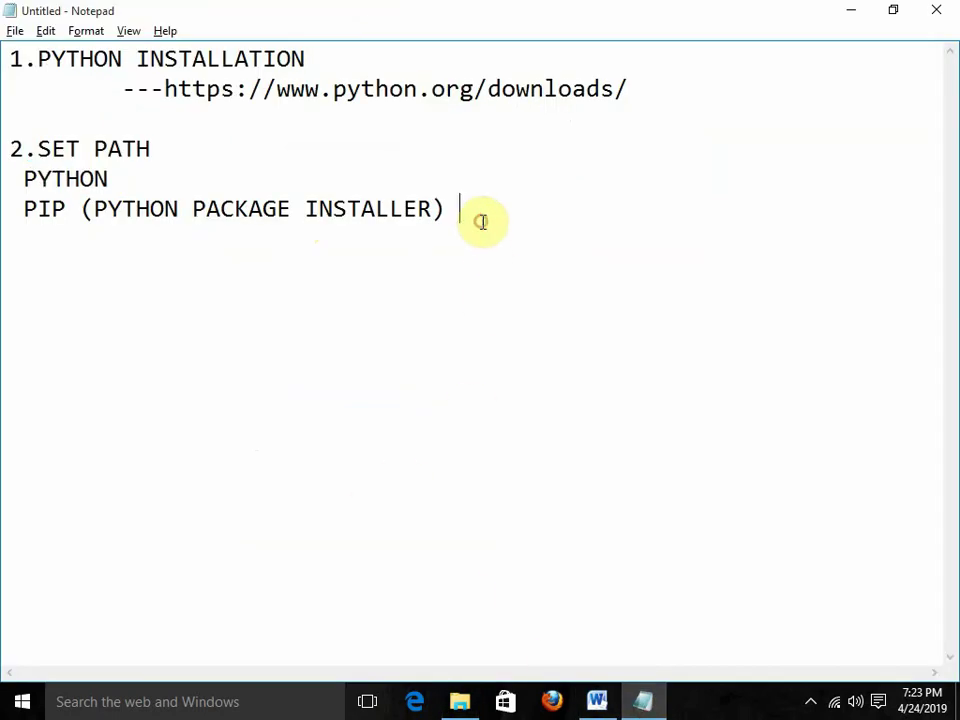
pyautogui.press('Return')
pyautogui.press('Tab')
pyautogui.hotkey('ctrl', 'v')
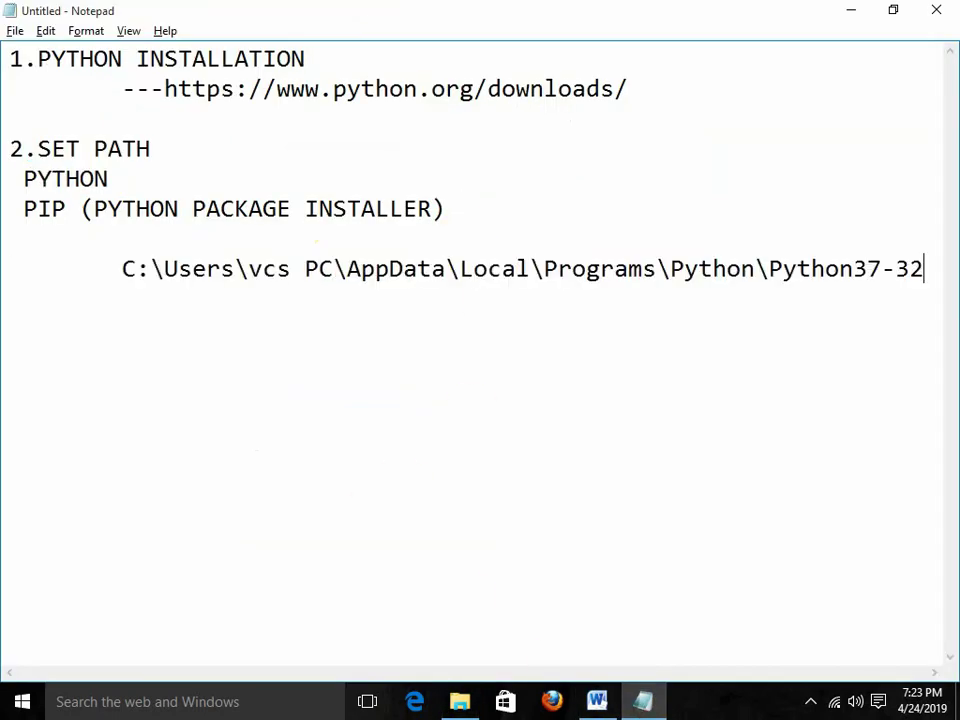
pyautogui.press('Delete')
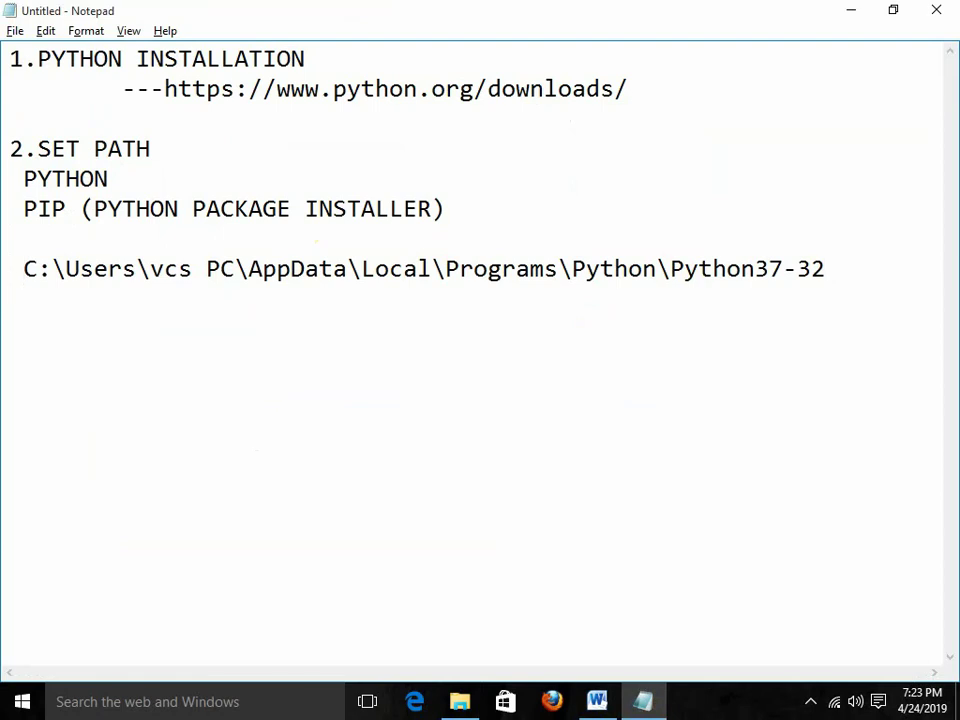
pyautogui.hotkey('alt', 'Tab')
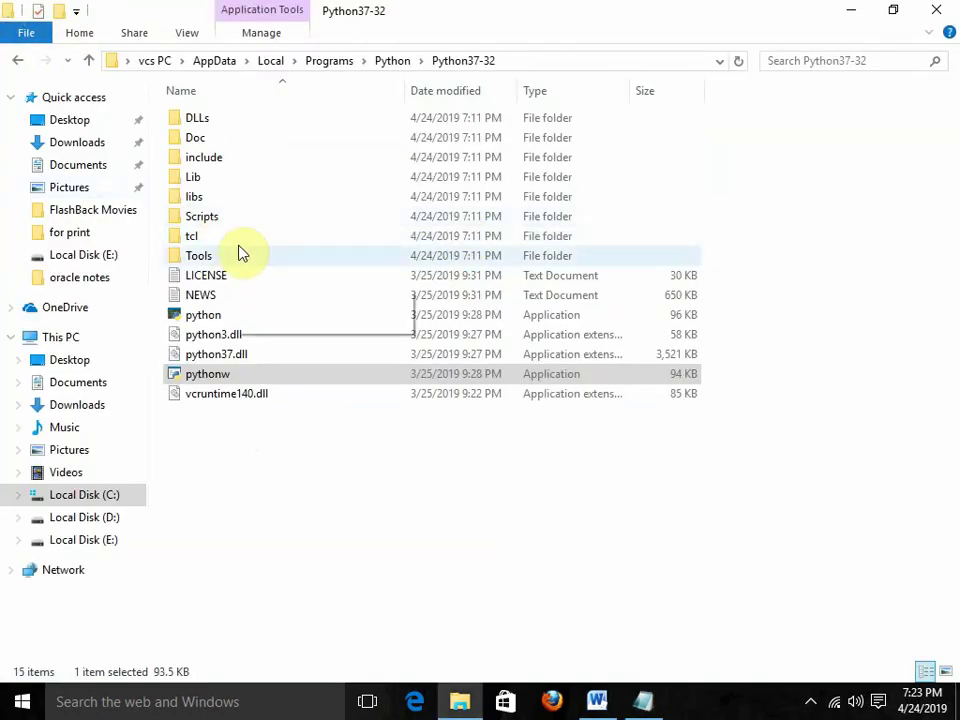
# Step: Open the Python37-32 Scripts folder and select the pip application, backing out of an accidental rename
pyautogui.doubleClick(201, 218)
pyautogui.click(193, 157)
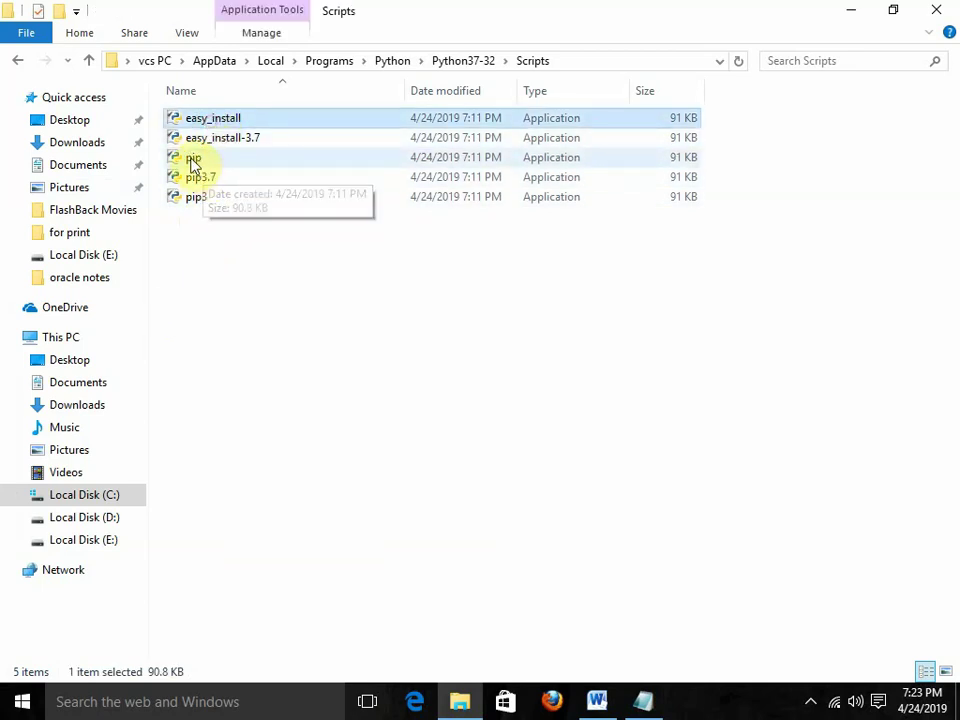
pyautogui.click(189, 158)
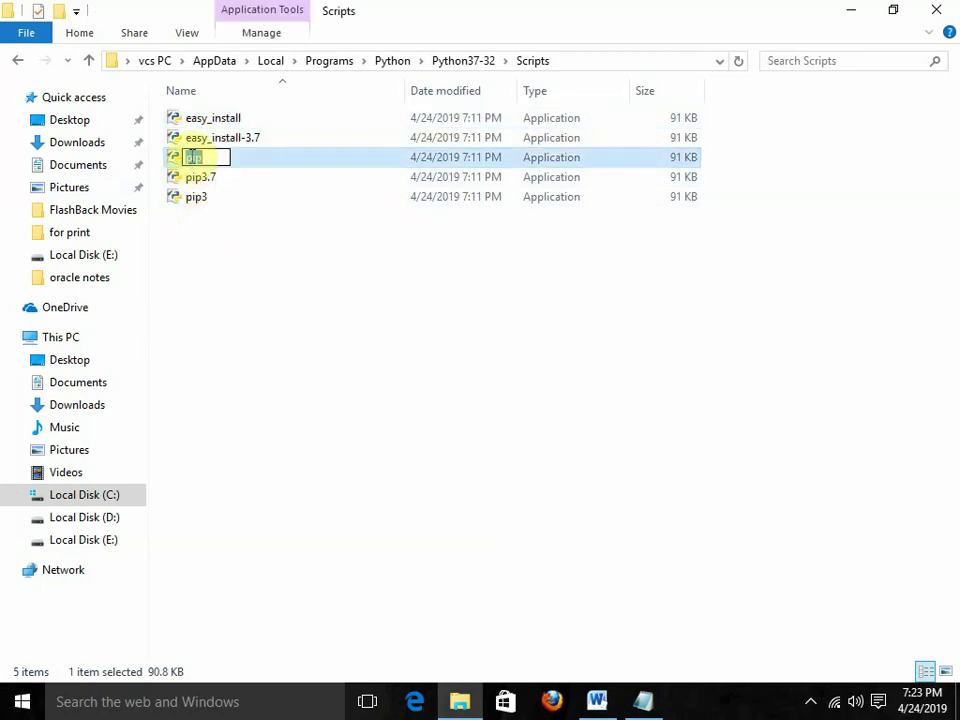
pyautogui.click(193, 179)
pyautogui.click(187, 161)
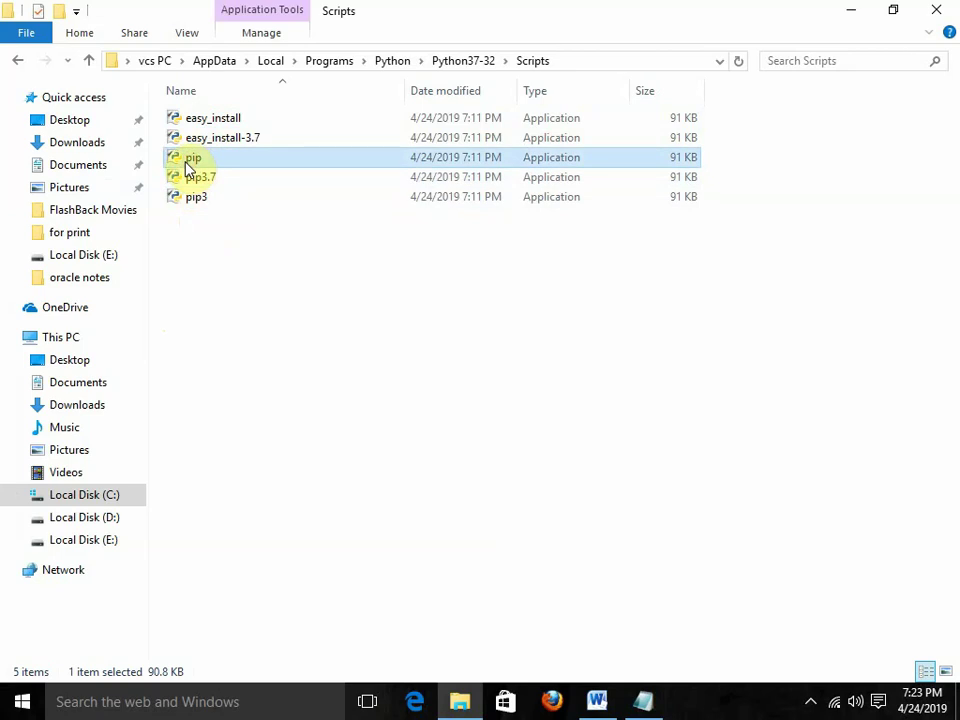
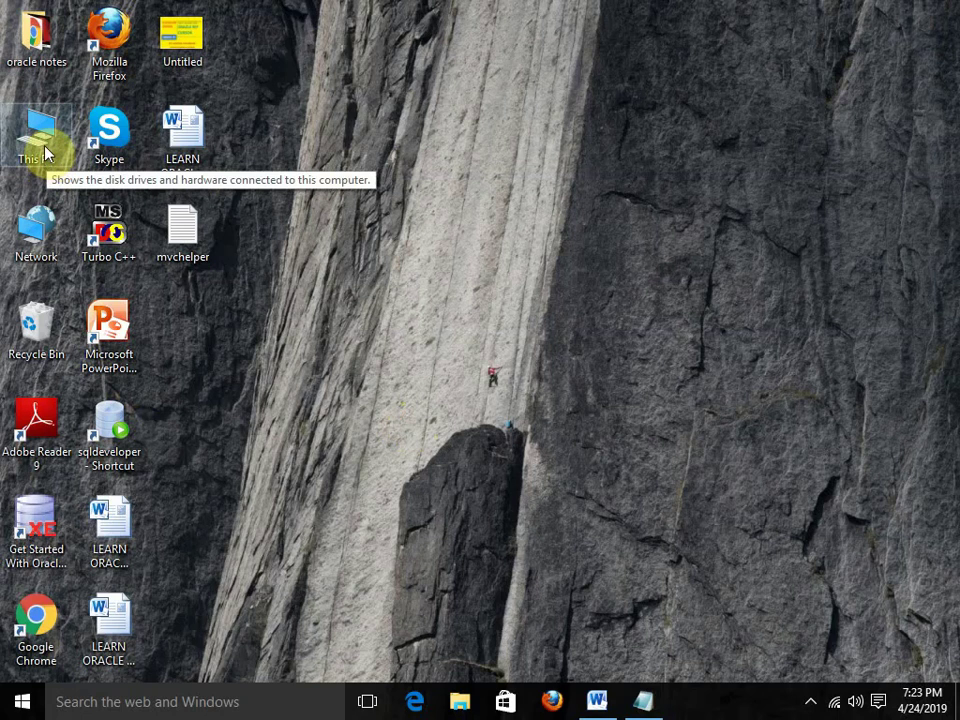
# Step: Open Advanced system settings from This PC's Properties
pyautogui.rightClick(45, 145)
pyautogui.click(101, 363)
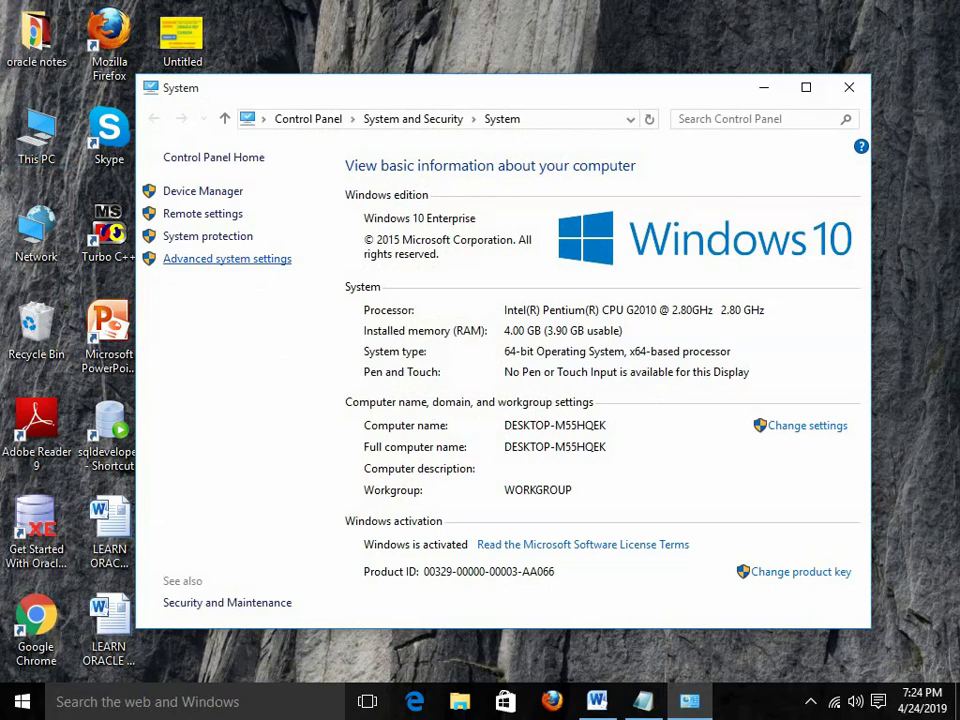
pyautogui.click(227, 258)
pyautogui.moveTo(315, 134); pyautogui.dragTo(452, 77)
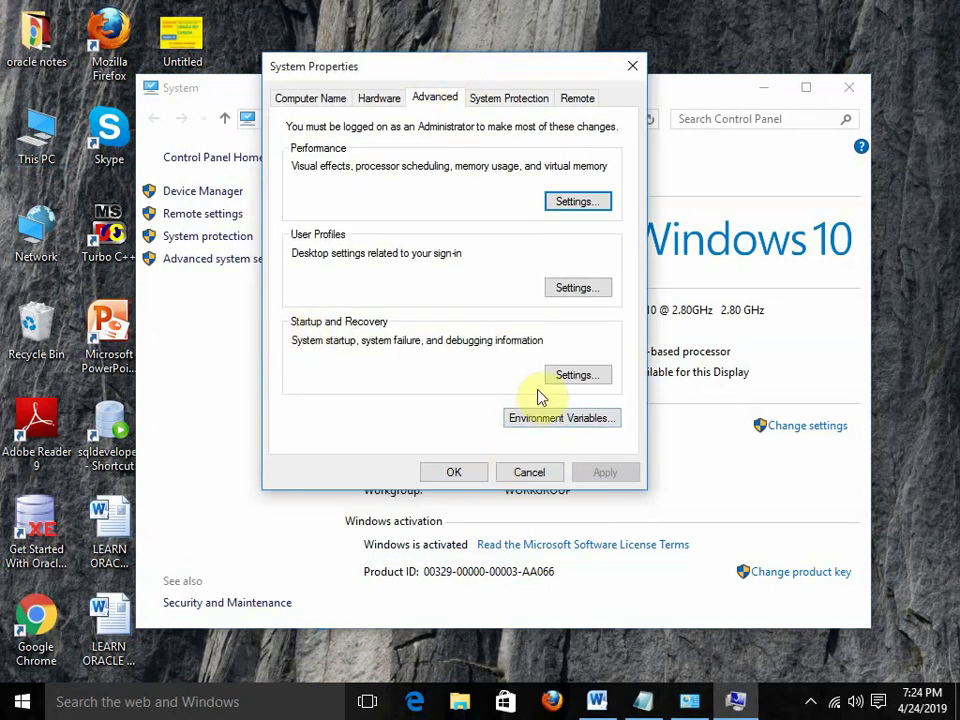
# Step: In Environment Variables, open the Path system variable for editing
pyautogui.click(559, 419)
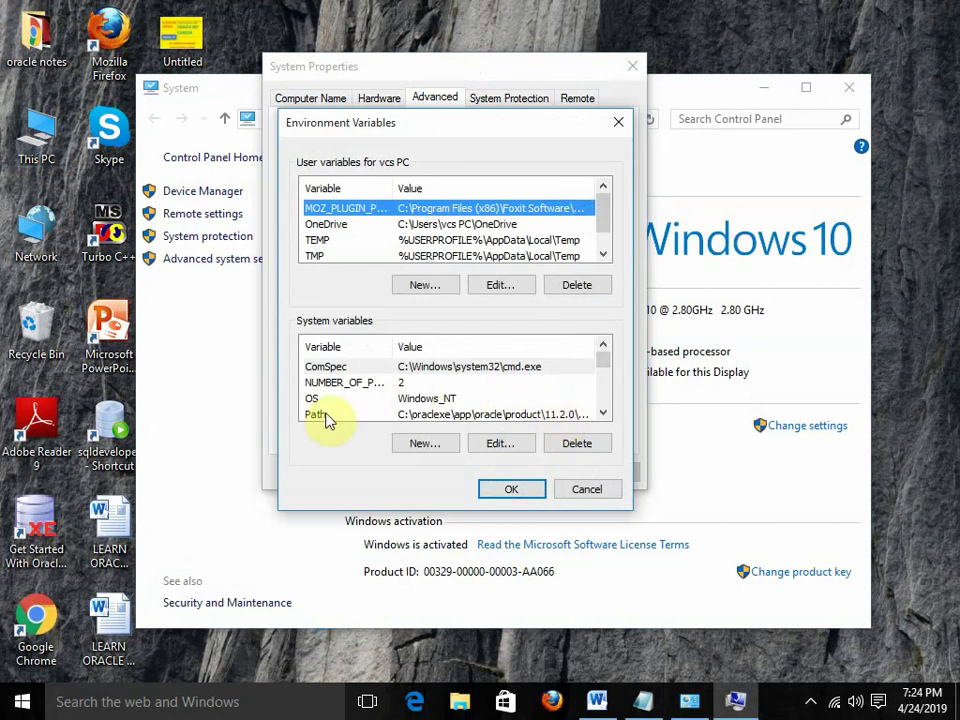
pyautogui.click(328, 416)
pyautogui.click(603, 413)
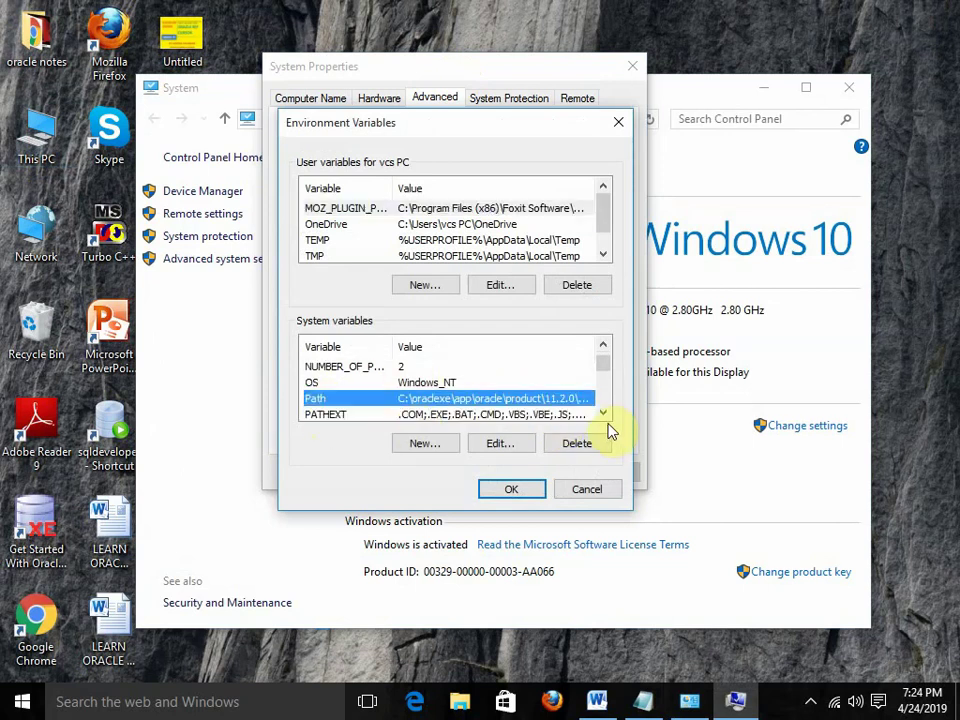
pyautogui.click(603, 413)
pyautogui.click(603, 413)
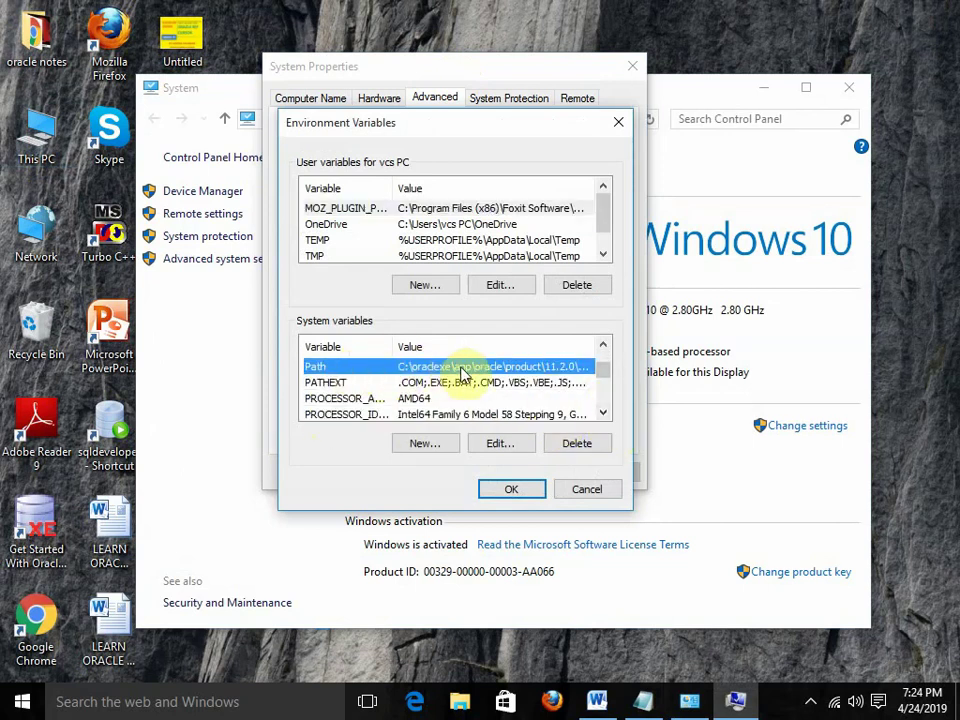
pyautogui.click(500, 449)
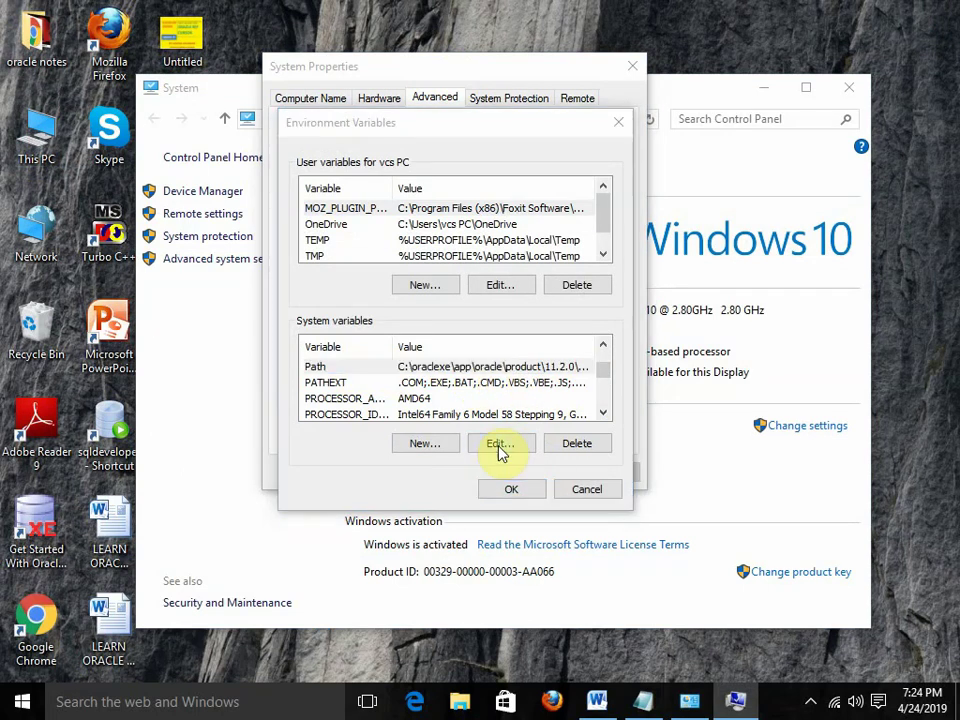
pyautogui.click(686, 246)
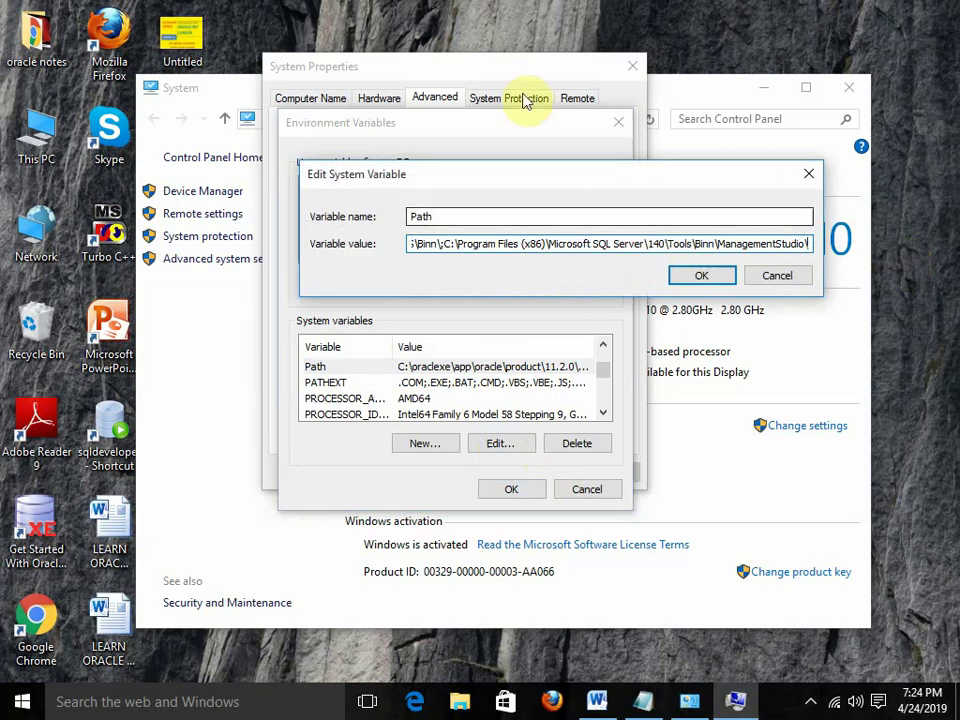
# Step: Append ';' and the Python37-32 folder path copied from the Notepad notes to Path
pyautogui.moveTo(439, 177); pyautogui.dragTo(255, 178)
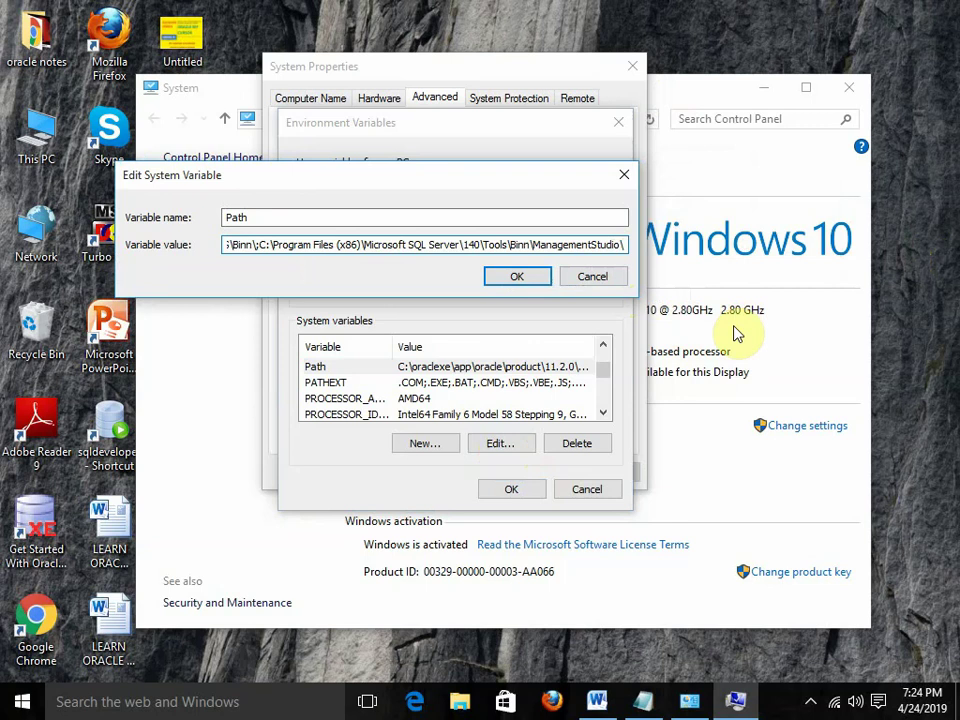
pyautogui.write(';')
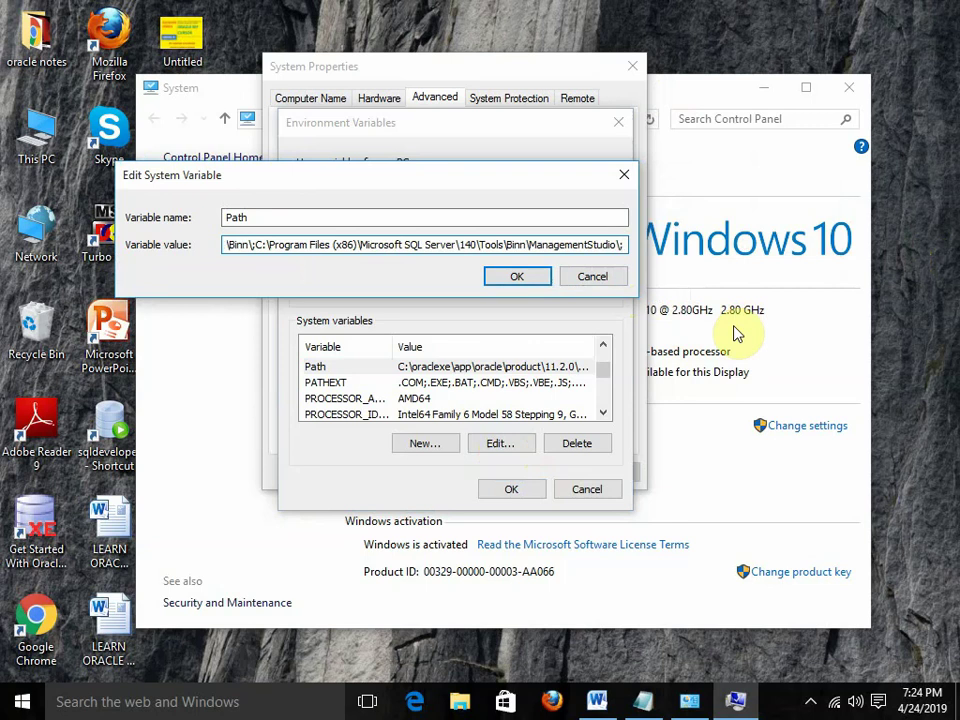
pyautogui.click(640, 704)
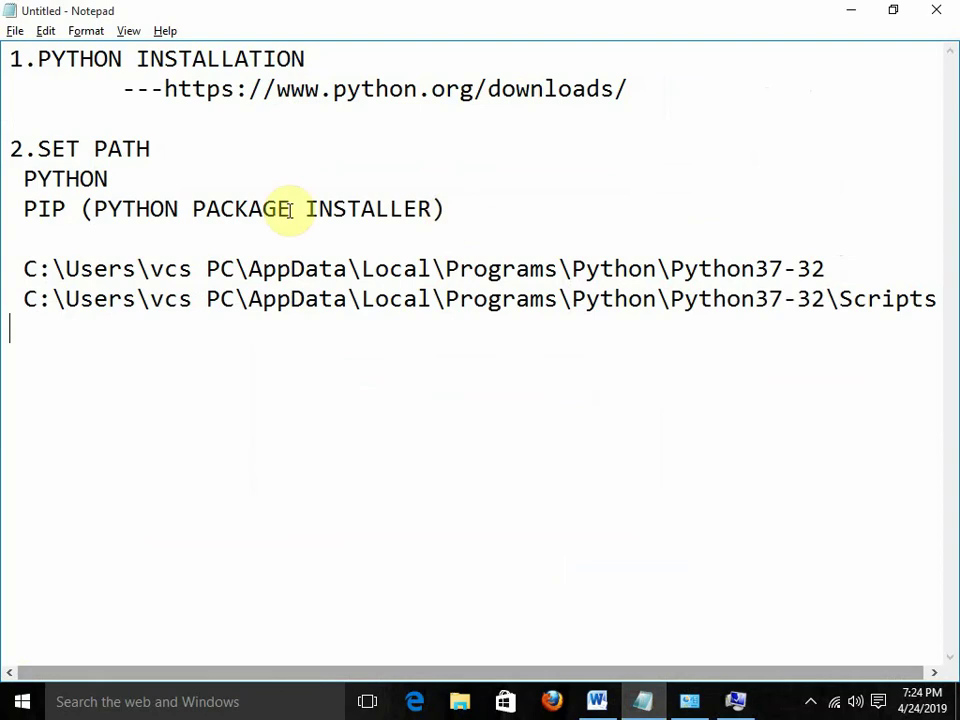
pyautogui.moveTo(22, 270); pyautogui.dragTo(844, 268)
pyautogui.hotkey('ctrl', 'c')
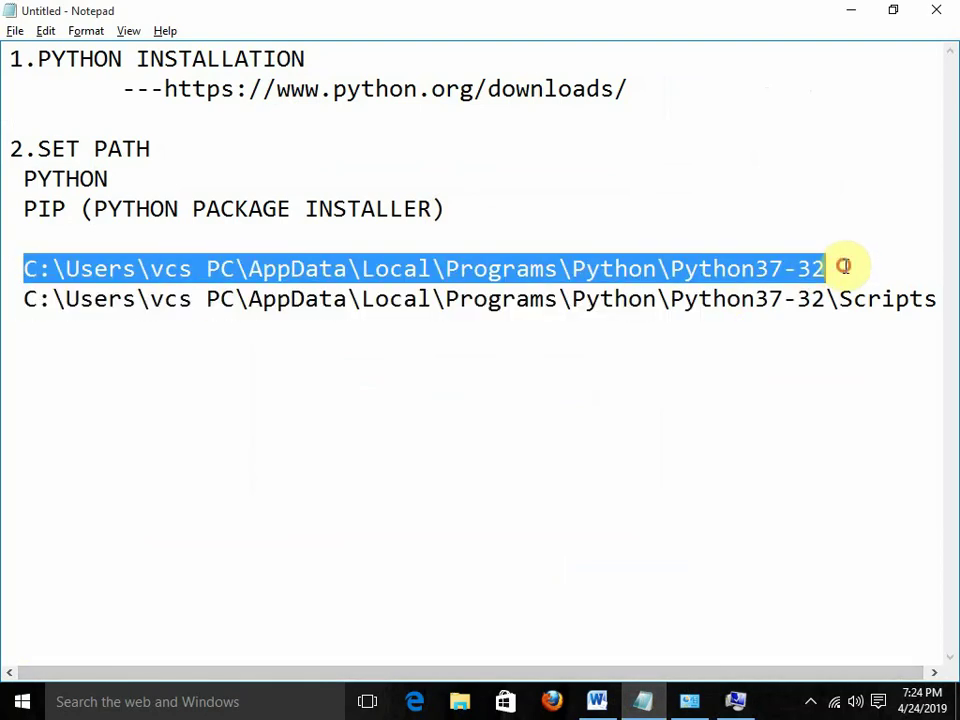
pyautogui.hotkey('alt', 'Tab')
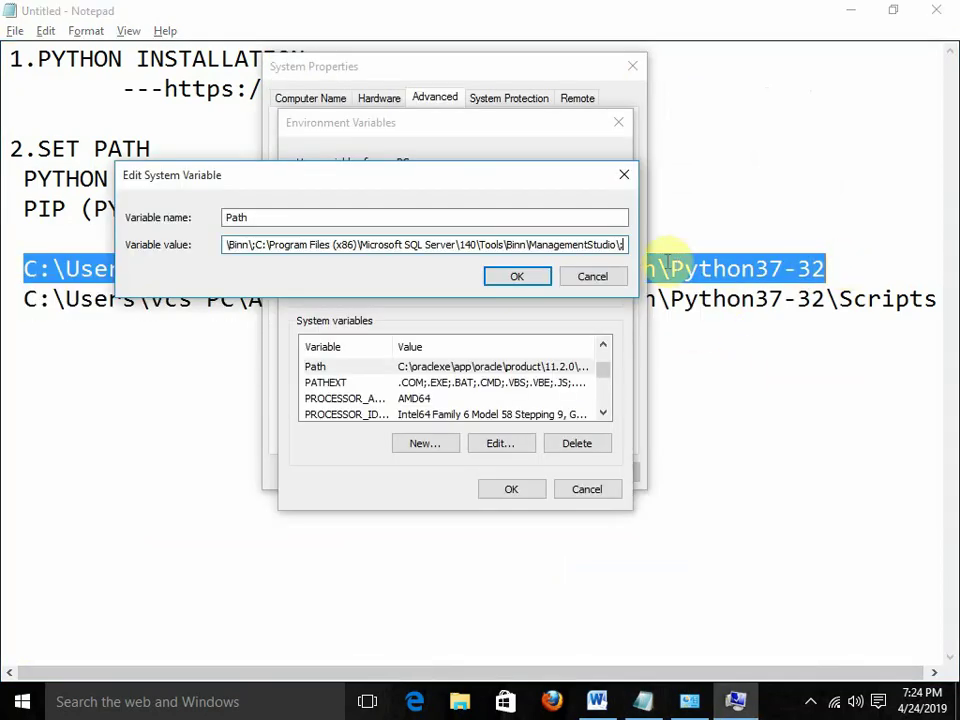
pyautogui.hotkey('ctrl', 'v')
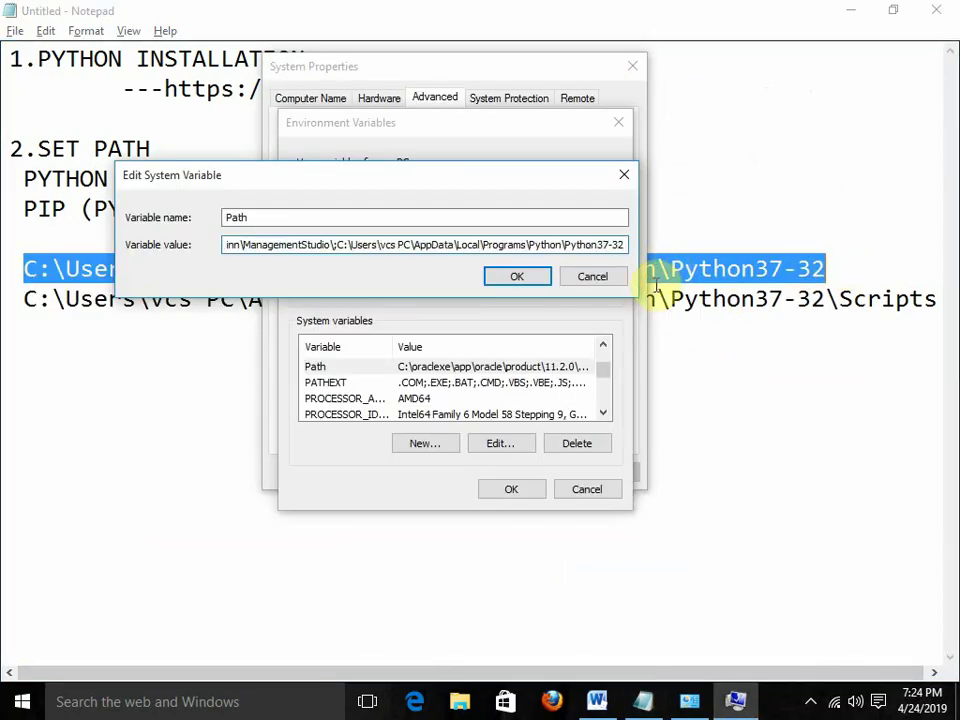
# Step: Append ';' and the Scripts folder path copied from the notes
pyautogui.write(';')
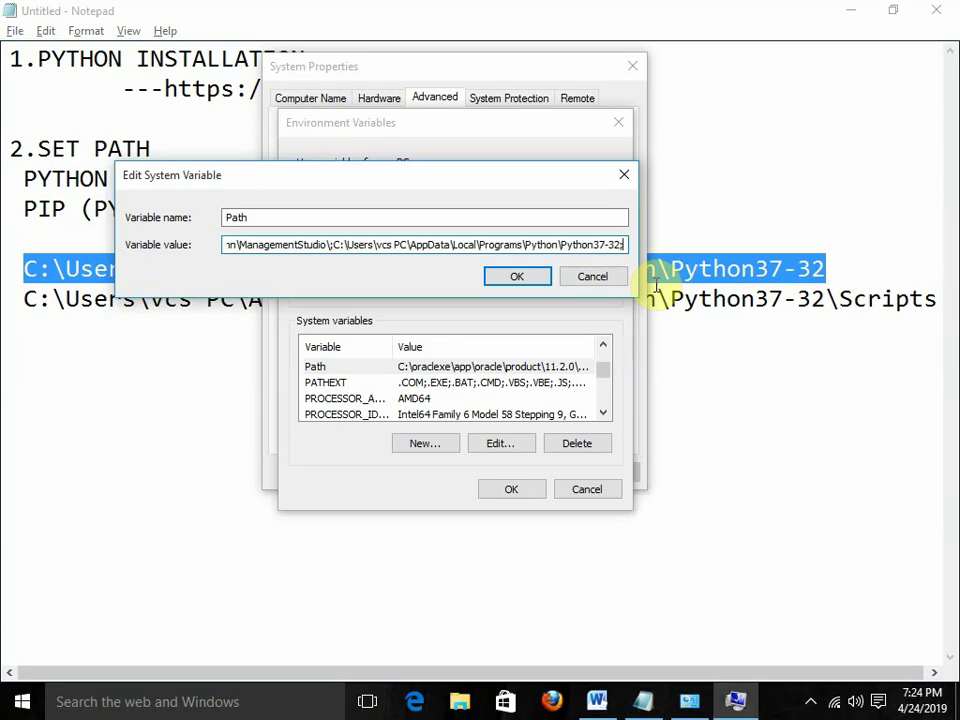
pyautogui.hotkey('alt', 'Tab')
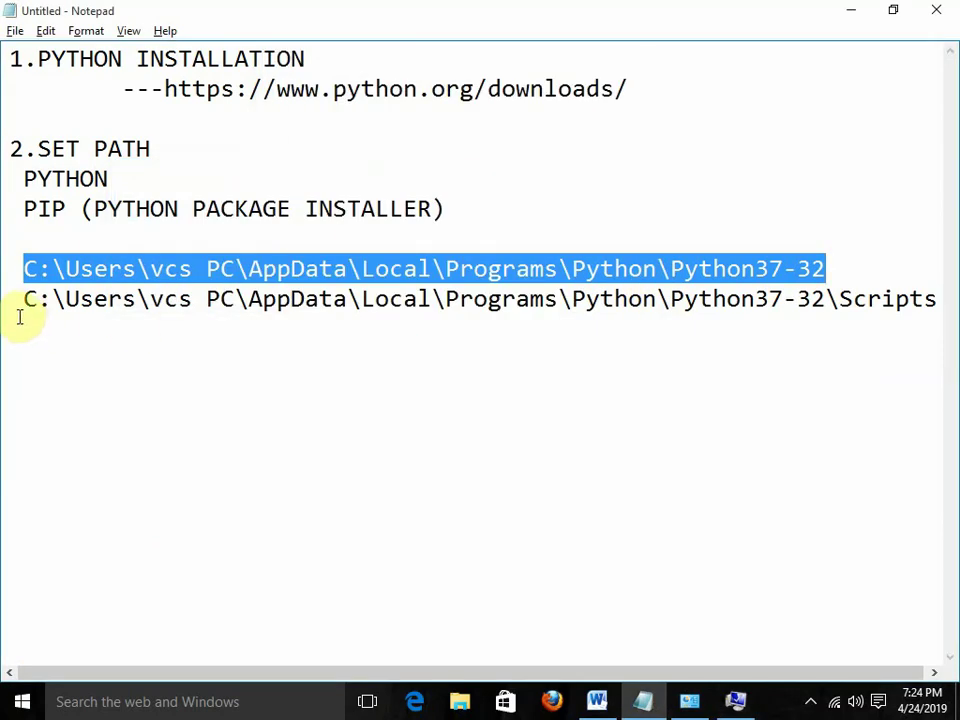
pyautogui.moveTo(18, 296); pyautogui.dragTo(39, 384)
pyautogui.hotkey('ctrl', 'c')
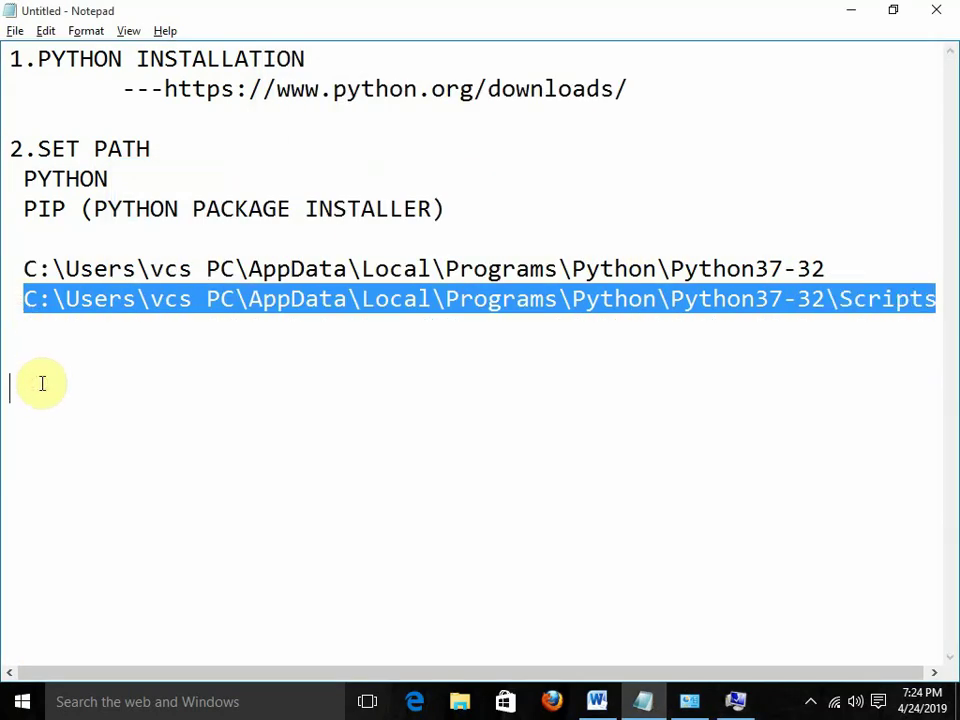
pyautogui.hotkey('alt', 'Tab')
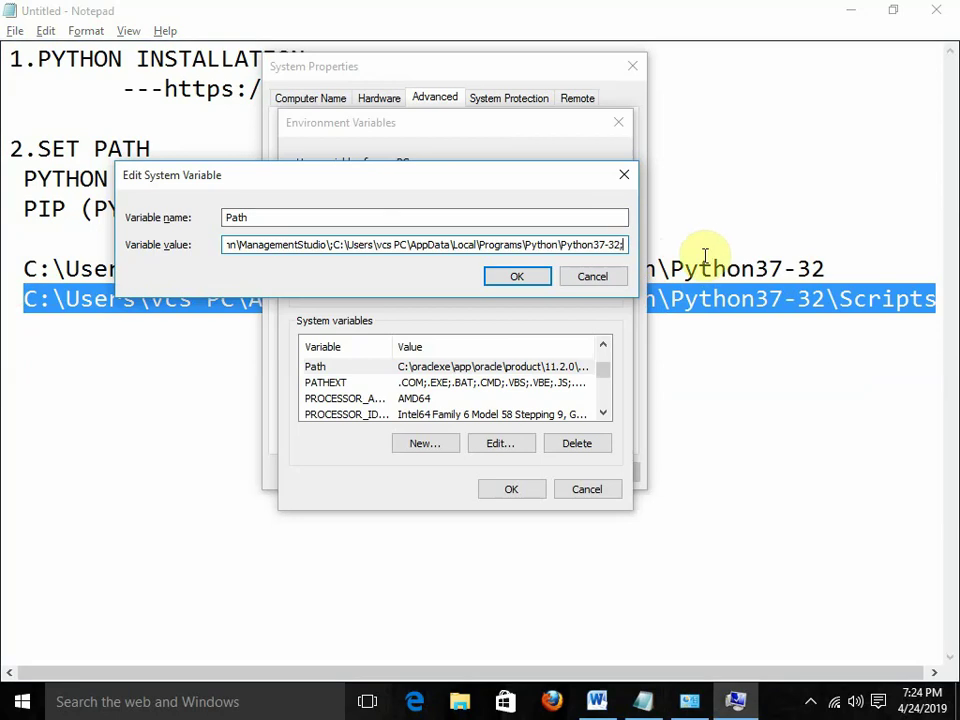
pyautogui.hotkey('ctrl', 'v')
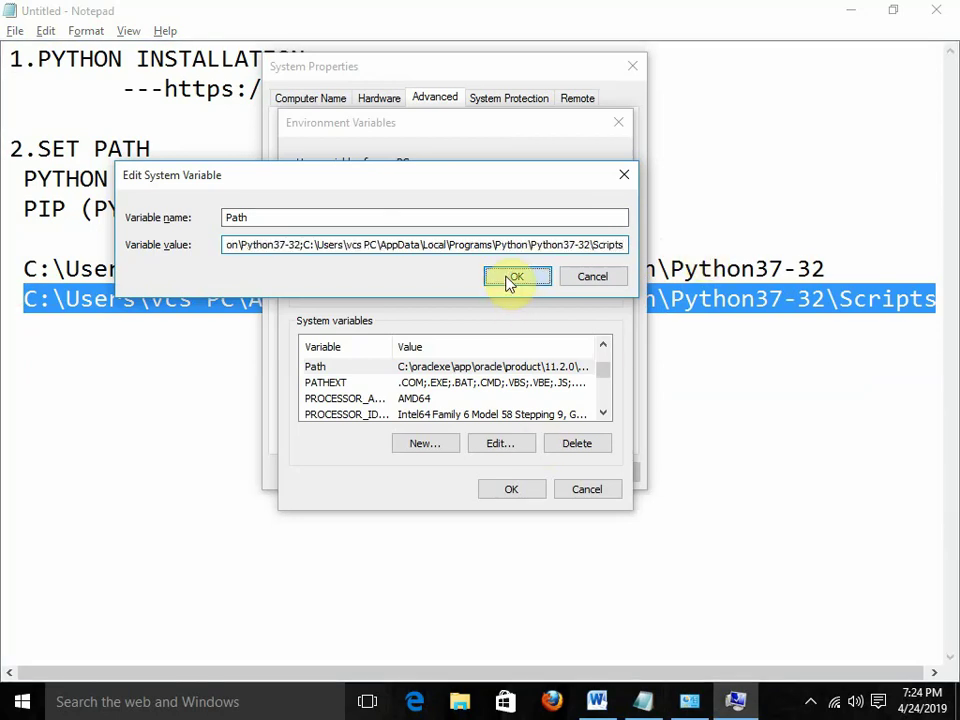
# Step: Confirm the Path edit, Environment Variables and System Properties dialogs with OK
pyautogui.click(510, 278)
pyautogui.click(507, 490)
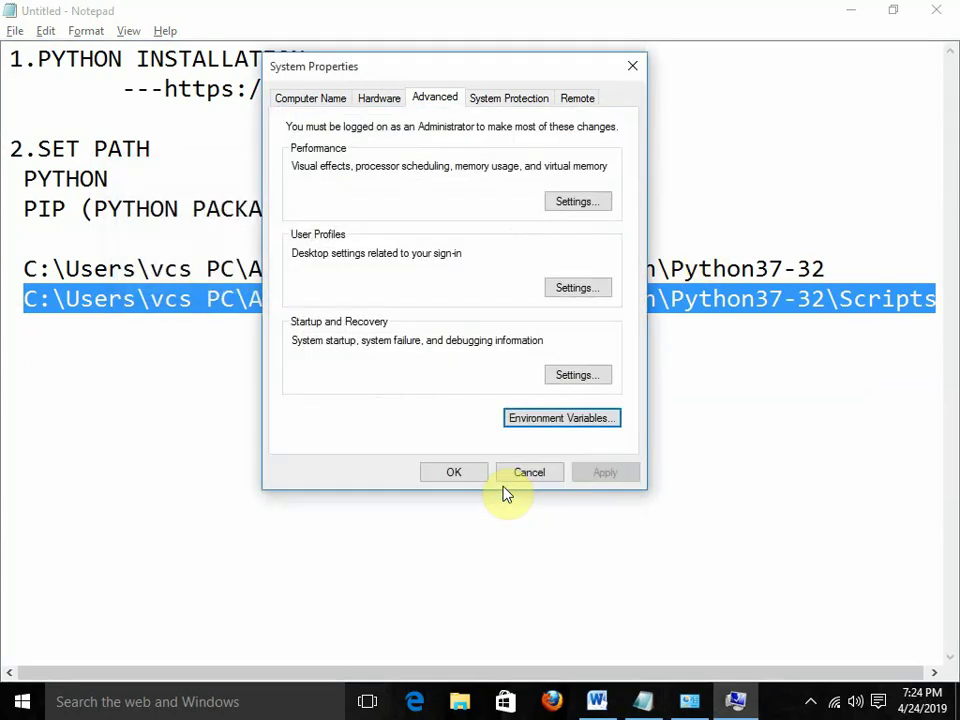
pyautogui.click(459, 472)
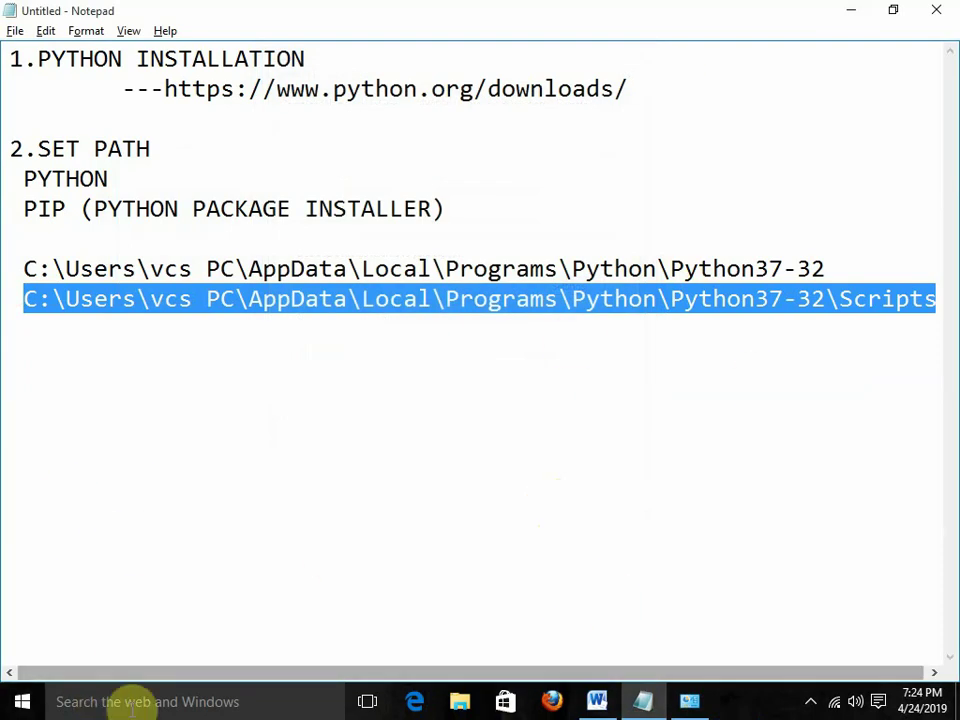
# Step: Launch Command Prompt via a 'cmd' search and run pip to show its help
pyautogui.click(130, 703)
pyautogui.write('c')
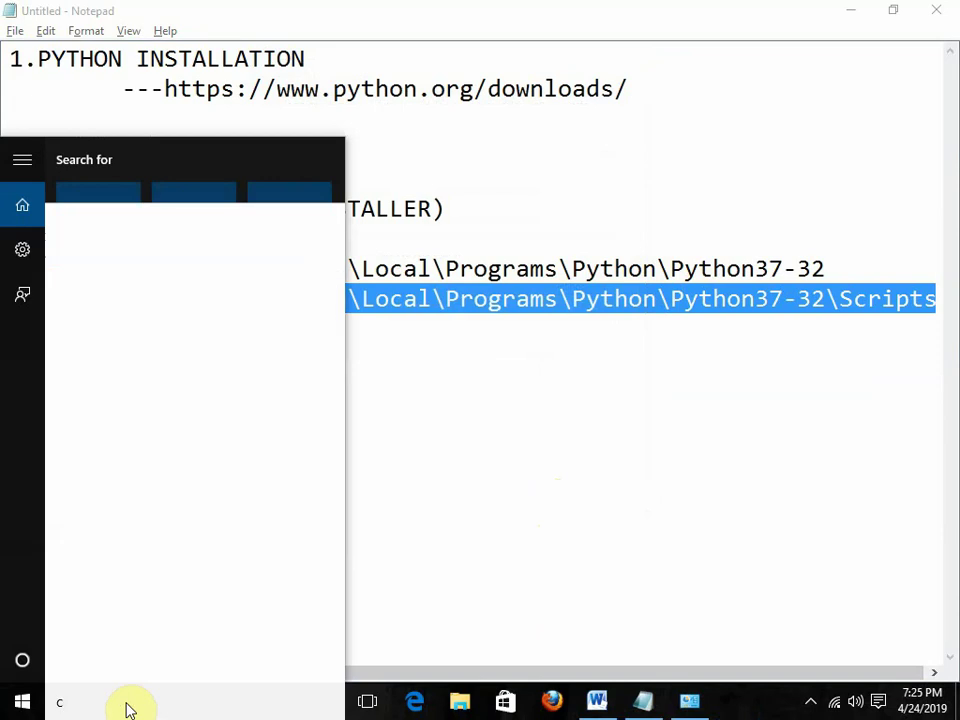
pyautogui.write('md')
pyautogui.press('Return')
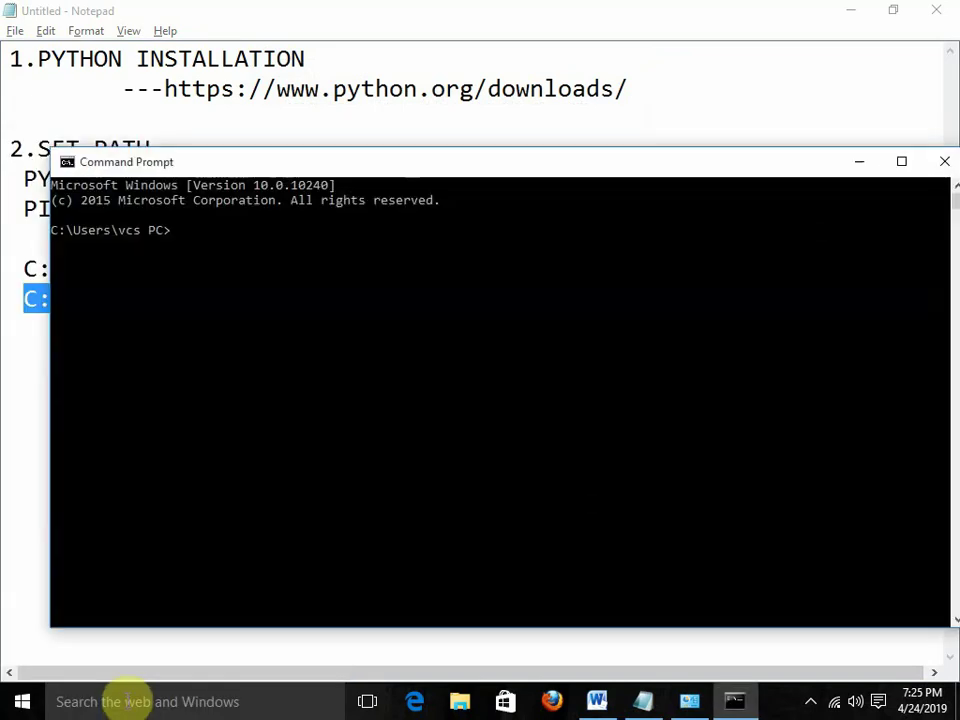
pyautogui.write('pip[')
pyautogui.press('BackSpace')
pyautogui.press('Return')
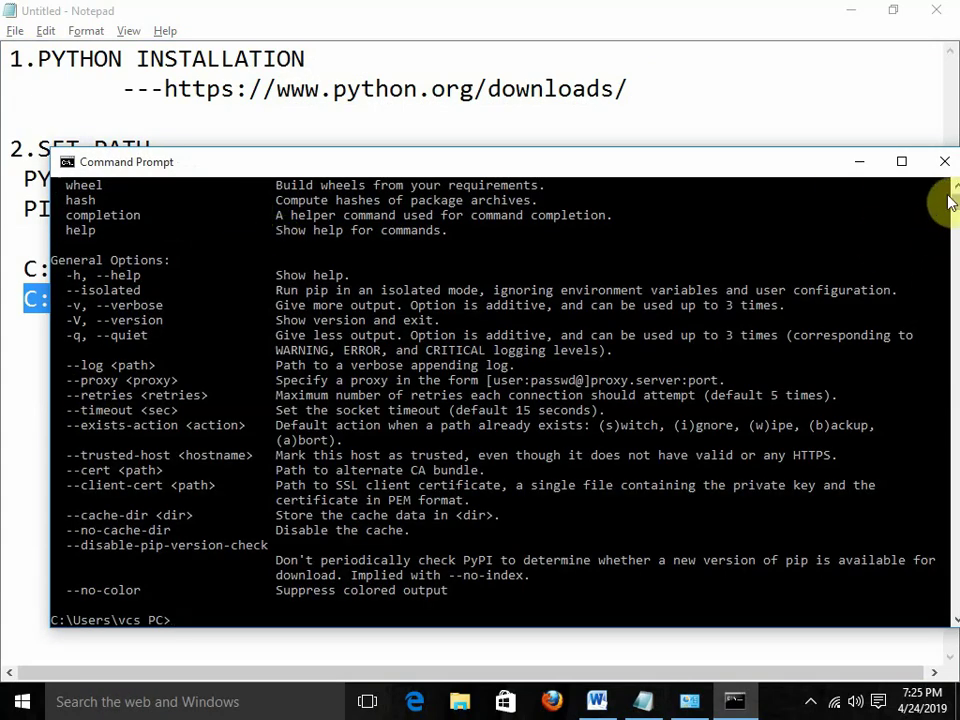
# Step: Start the Python 3.7.3 interpreter with python
pyautogui.write('python')
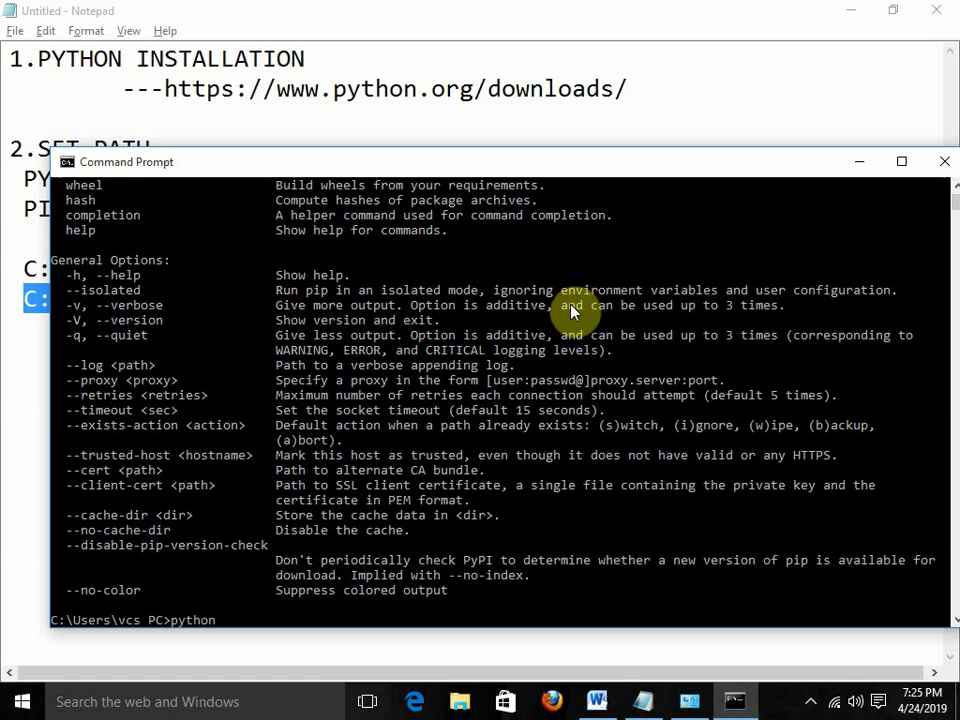
pyautogui.press('Return')
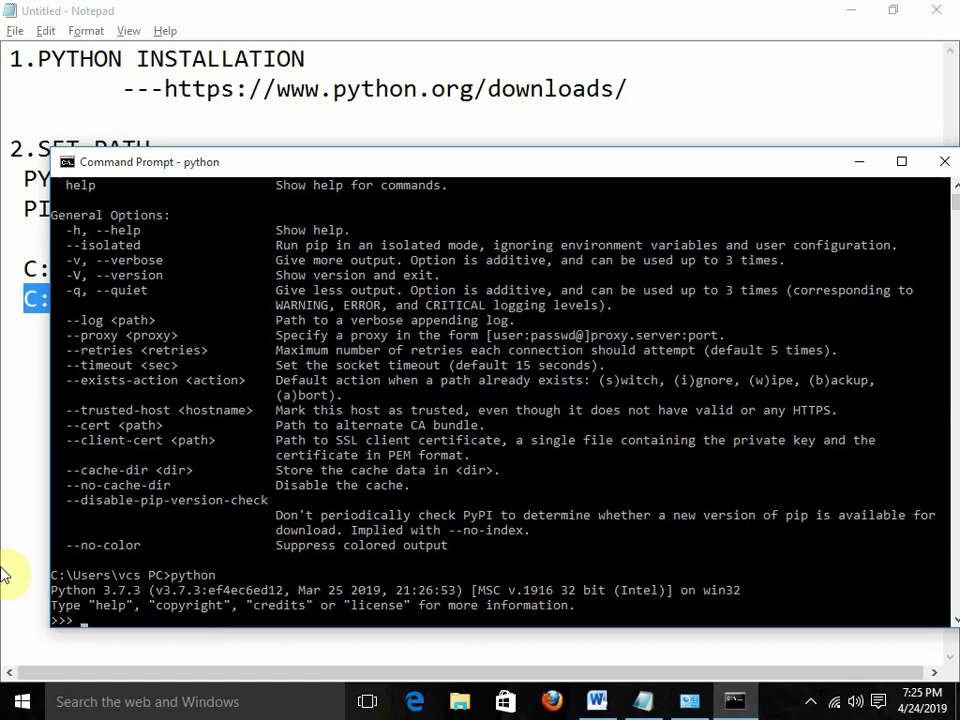
pyautogui.moveTo(125, 168); pyautogui.dragTo(139, 152)
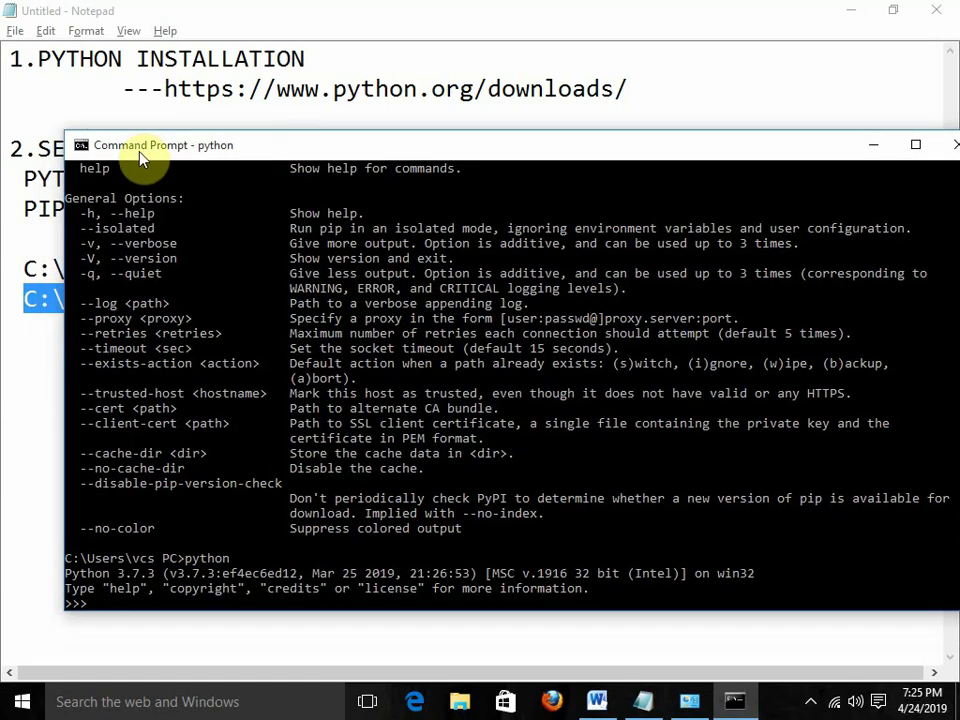
pyautogui.click(81, 145)
# Step: Set the console Screen Text to blue and Screen Background to white
pyautogui.click(120, 344)
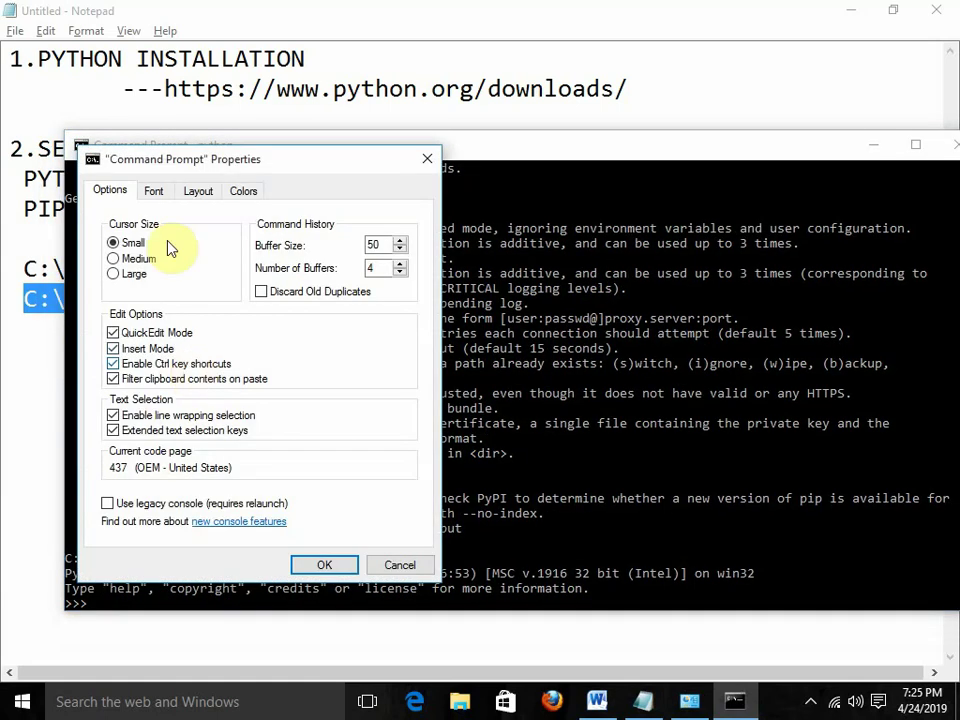
pyautogui.click(232, 193)
pyautogui.click(108, 225)
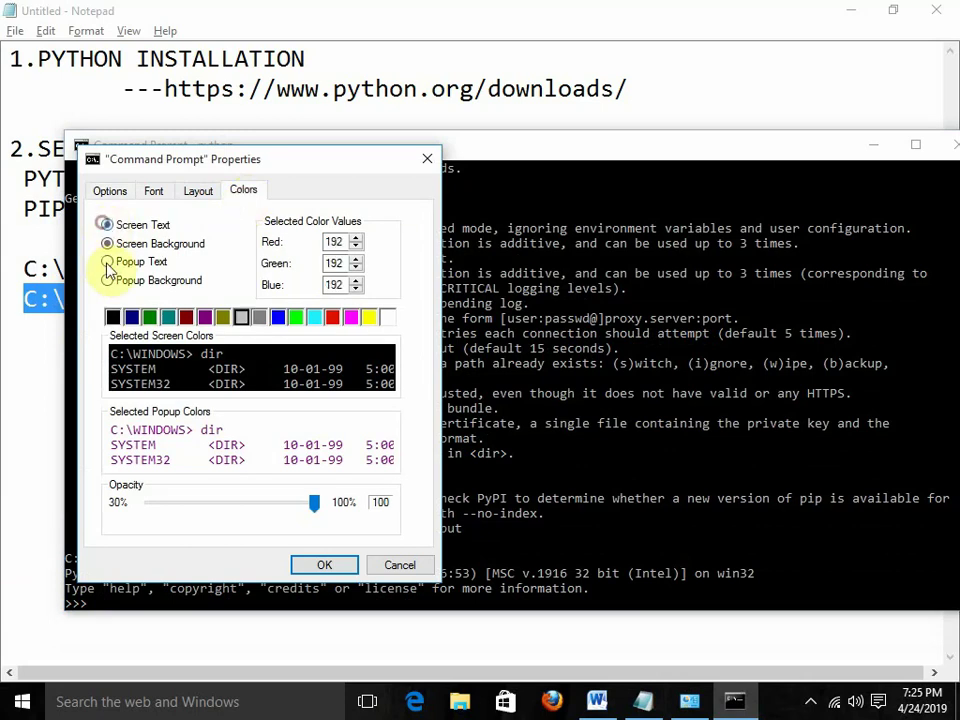
pyautogui.click(387, 317)
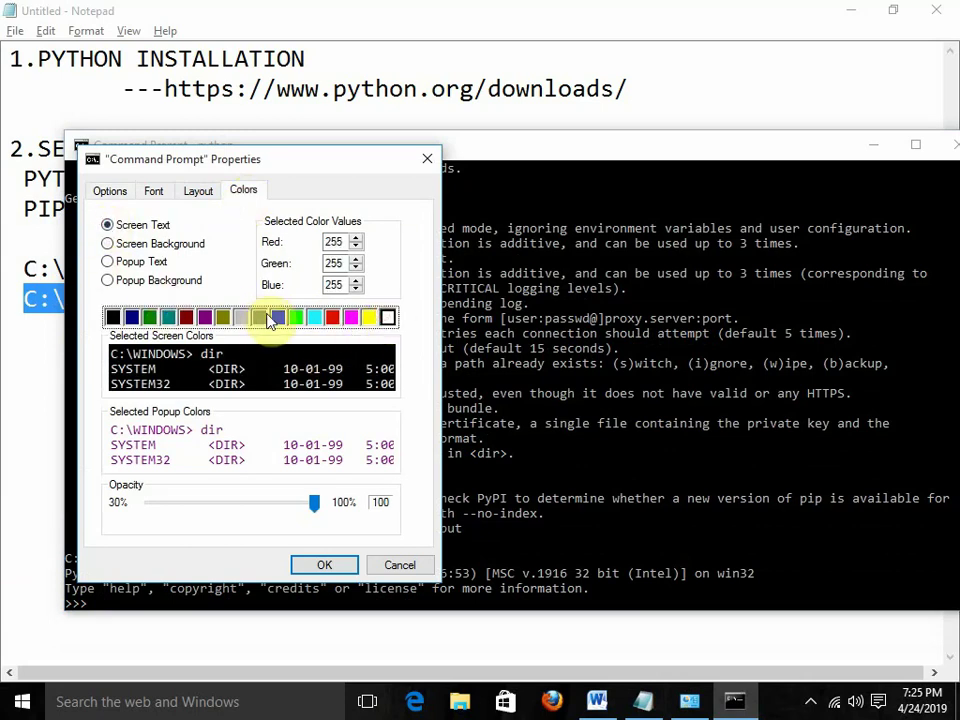
pyautogui.click(277, 317)
pyautogui.click(130, 244)
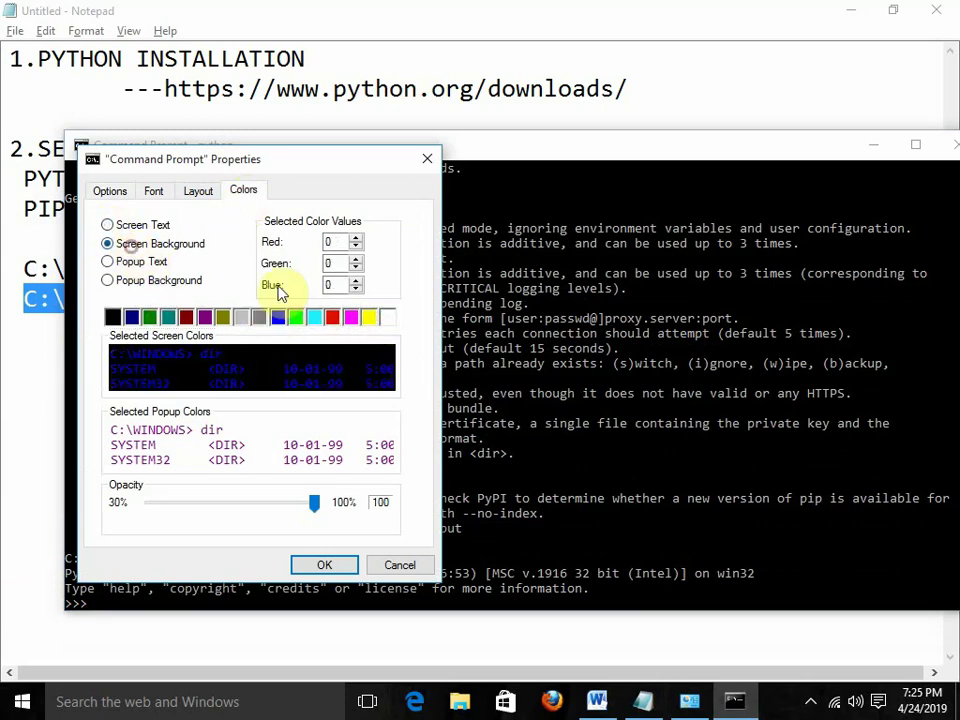
pyautogui.click(387, 317)
# Step: Make the console font bold at size 20 and apply the changes
pyautogui.click(150, 192)
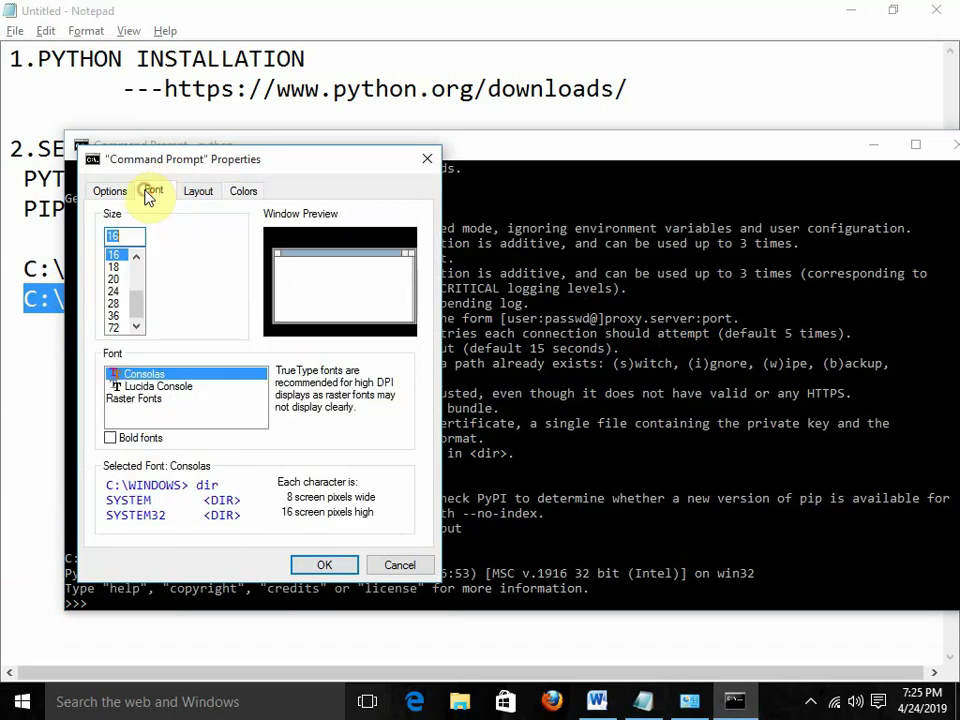
pyautogui.click(112, 438)
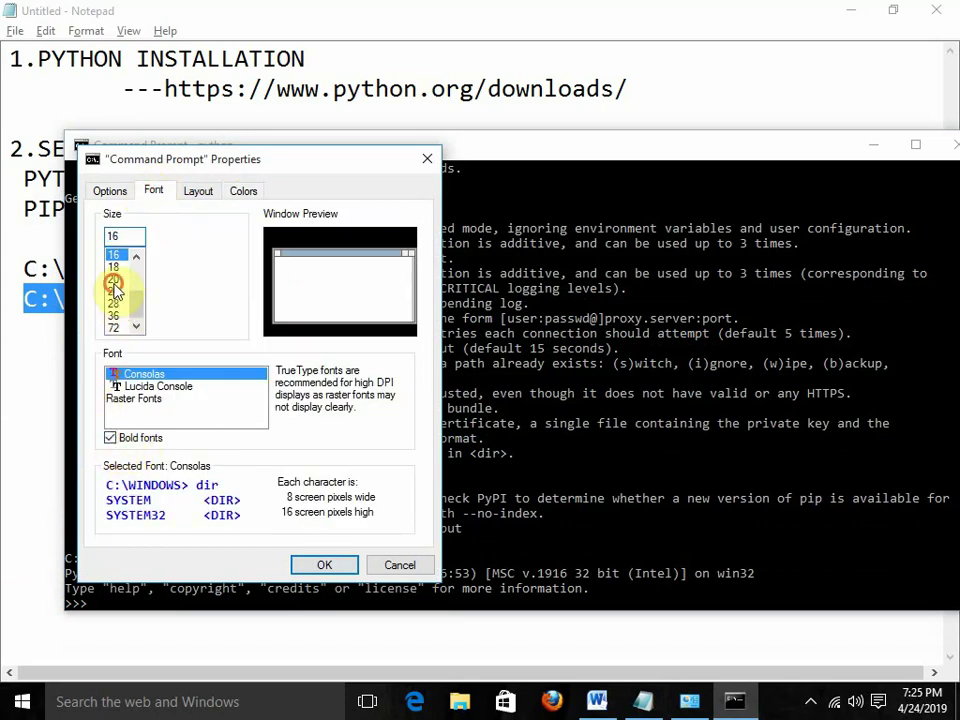
pyautogui.click(118, 279)
pyautogui.click(324, 565)
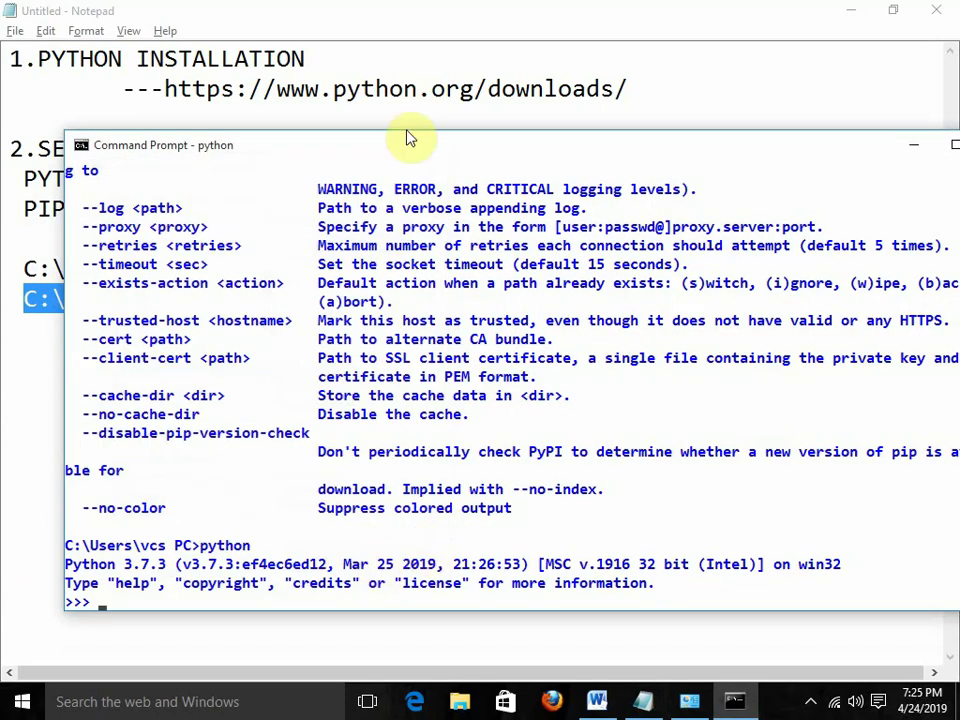
pyautogui.moveTo(407, 140); pyautogui.dragTo(390, 77)
# Step: Leave Python with exit() and clear the console with cls
pyautogui.write('ex')
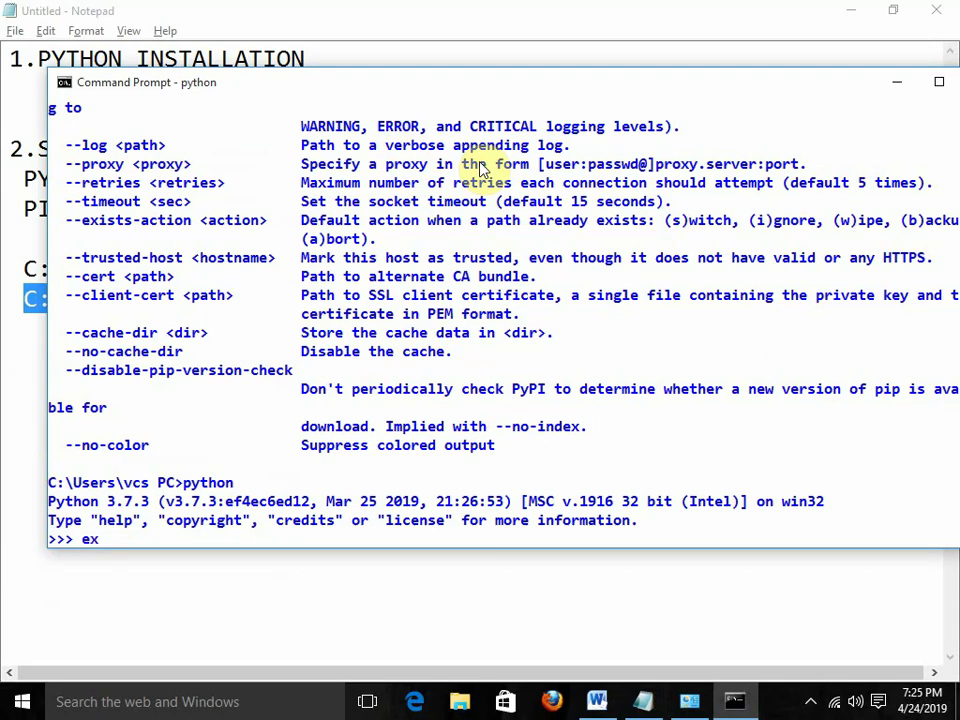
pyautogui.write('it()')
pyautogui.press('Return')
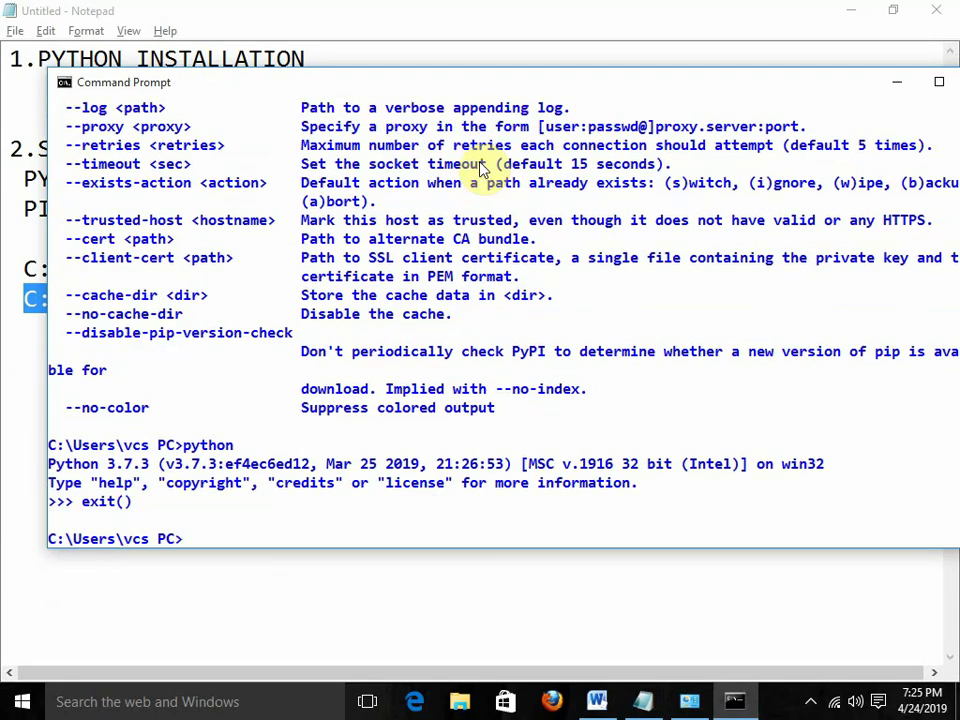
pyautogui.write('cls')
pyautogui.press('Return')
# Step: In the Notepad notes, start item '3.' below the Scripts path line
pyautogui.hotkey('alt', 'Tab')
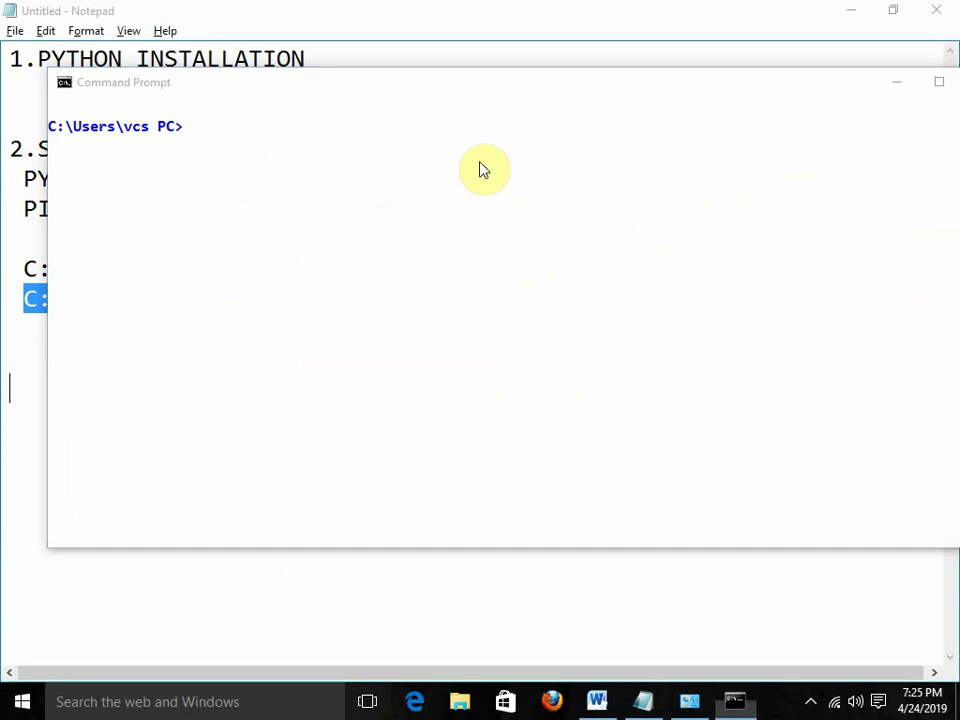
pyautogui.click(131, 349)
pyautogui.moveTo(36, 150); pyautogui.dragTo(242, 332)
pyautogui.click(328, 349)
pyautogui.moveTo(28, 260); pyautogui.dragTo(825, 268)
pyautogui.click(741, 298)
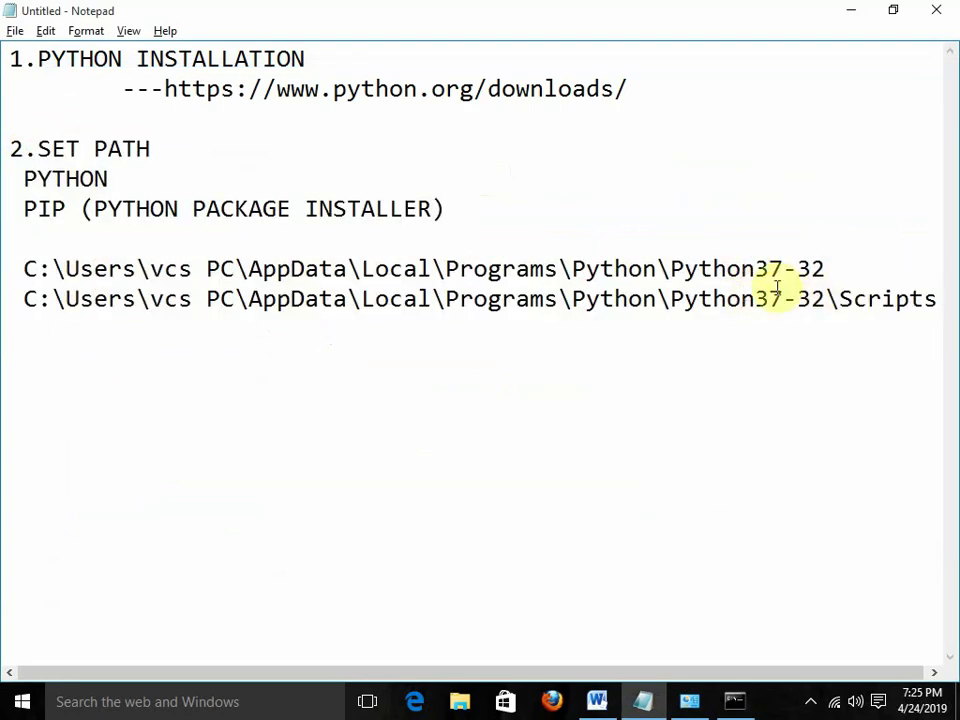
pyautogui.press('Down')
pyautogui.press('Down')
pyautogui.write('3.')
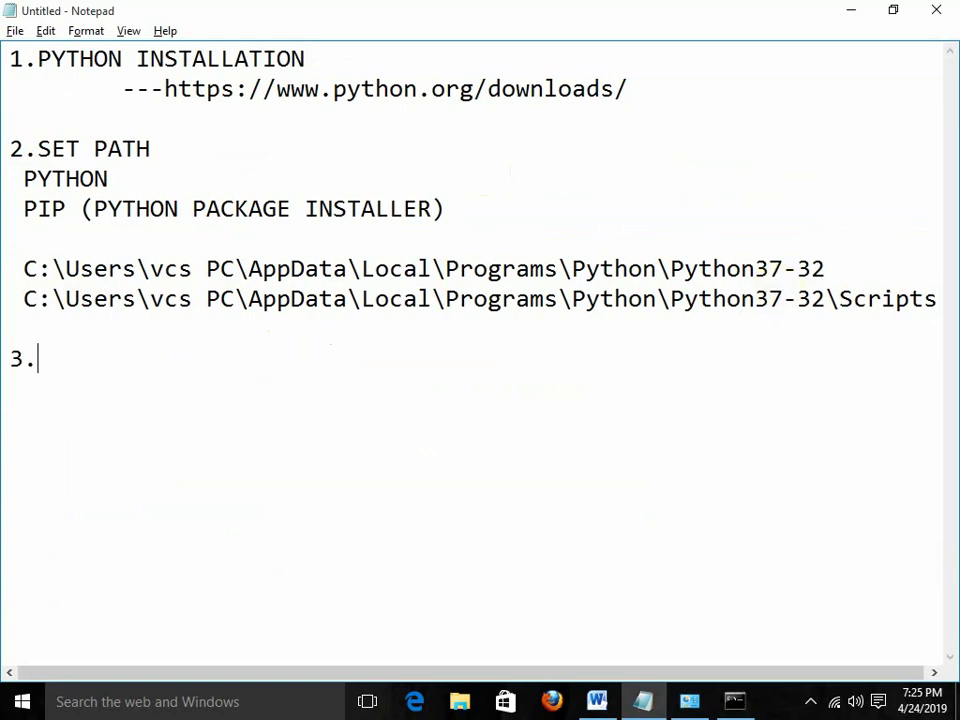
# Step: Switch the console to E:, via D: and back, then clear the screen
pyautogui.hotkey('alt', 'Tab')
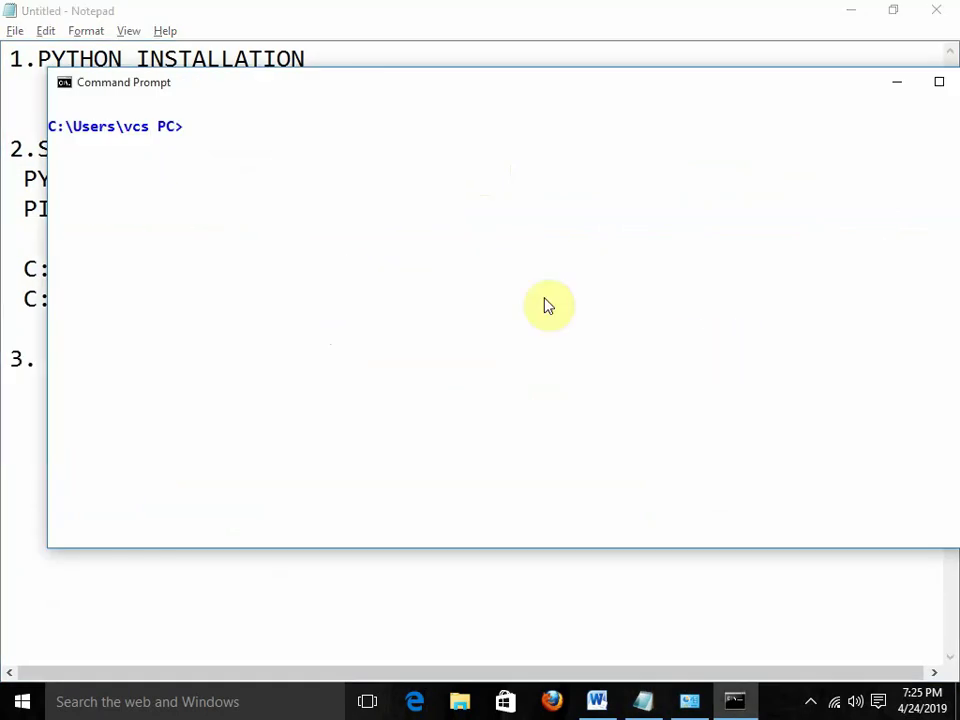
pyautogui.moveTo(272, 86); pyautogui.dragTo(451, 173)
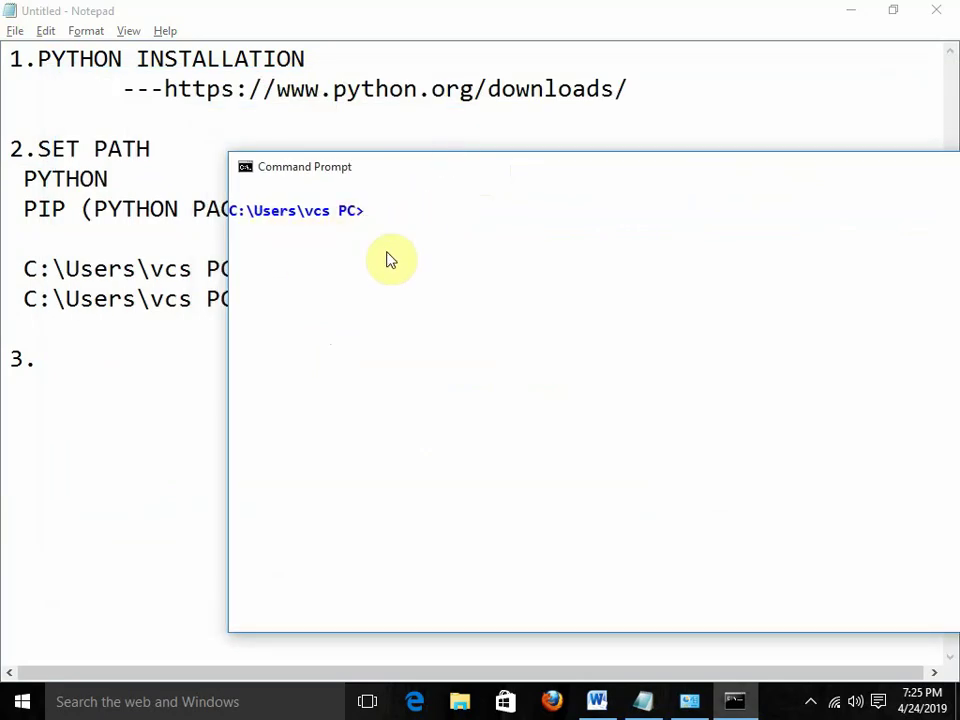
pyautogui.write('e:')
pyautogui.press('Return')
pyautogui.write('d:')
pyautogui.press('Return')
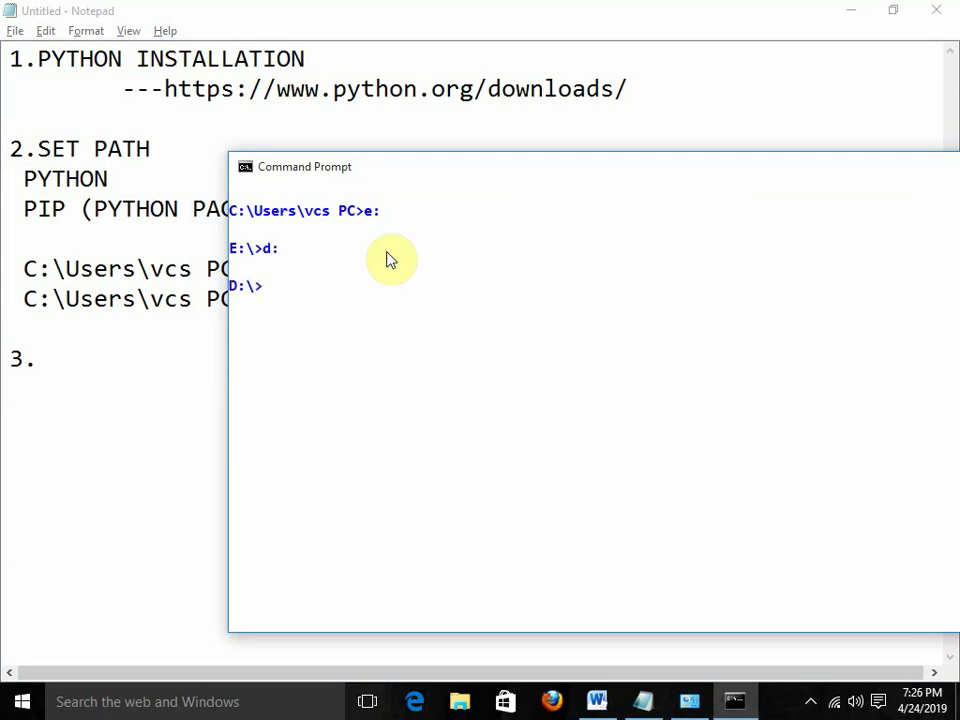
pyautogui.write('e:')
pyautogui.press('Return')
pyautogui.write('cls')
pyautogui.press('Return')
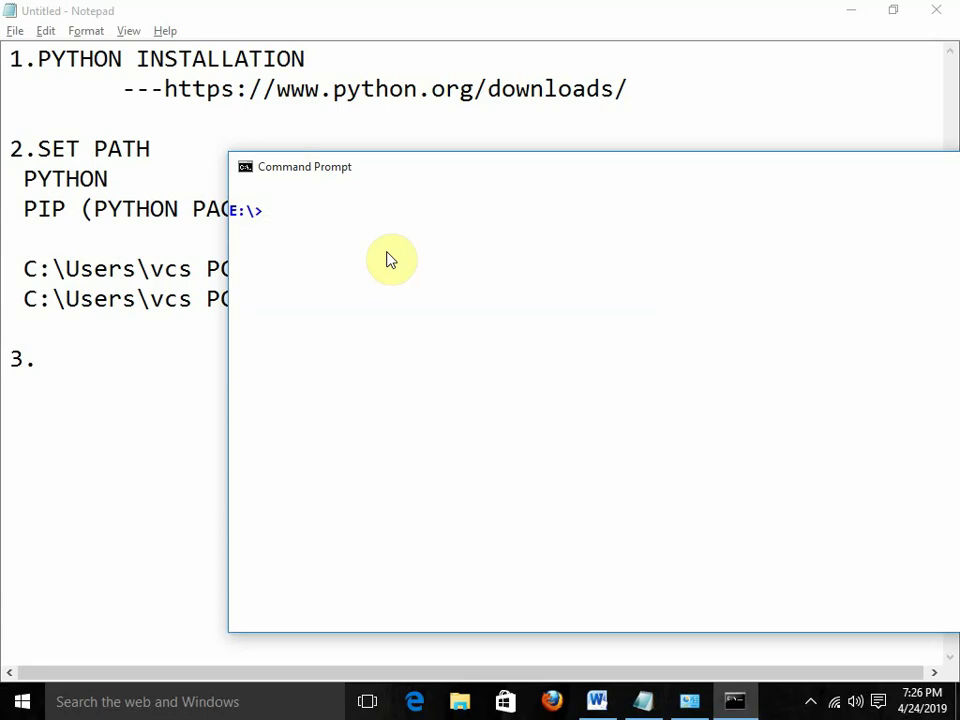
# Step: Run python --version to confirm Python 3.7.3
pyautogui.write('PYTHON')
pyautogui.press('BackSpace')
pyautogui.press('BackSpace')
pyautogui.press('BackSpace')
pyautogui.press('BackSpace')
pyautogui.press('BackSpace')
pyautogui.press('BackSpace')
pyautogui.press('BackSpace')
pyautogui.write('python --version')
pyautogui.press('Return')
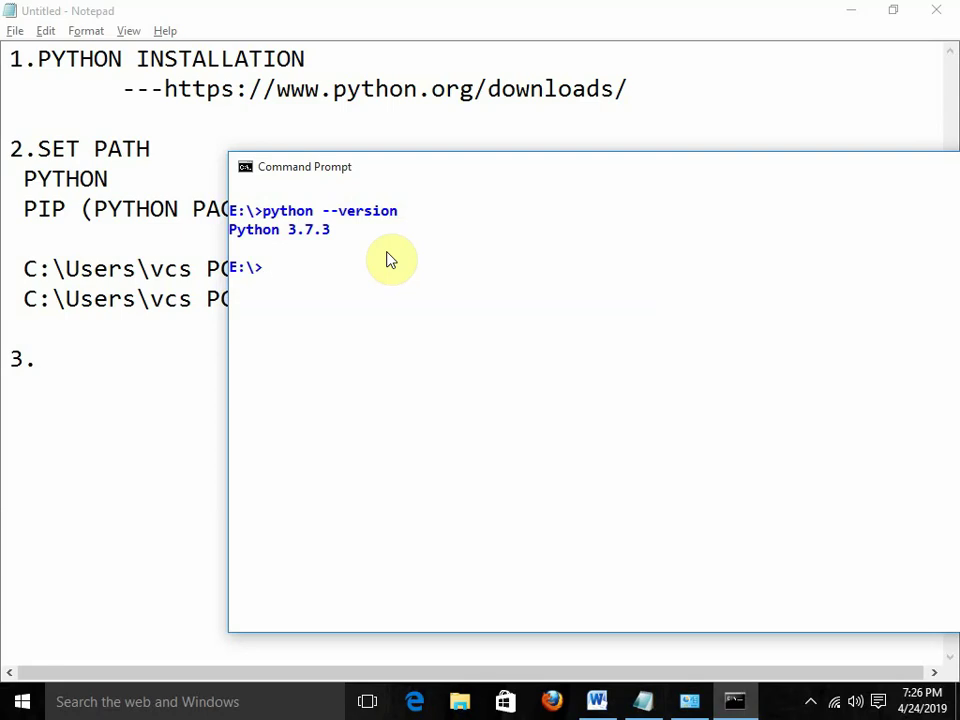
# Step: Run python -m pip install django, fixing the 'pythom' typo and rerunning
pyautogui.write('python')
pyautogui.press('BackSpace')
pyautogui.press('BackSpace')
pyautogui.press('BackSpace')
pyautogui.press('BackSpace')
pyautogui.write('m -m pip')
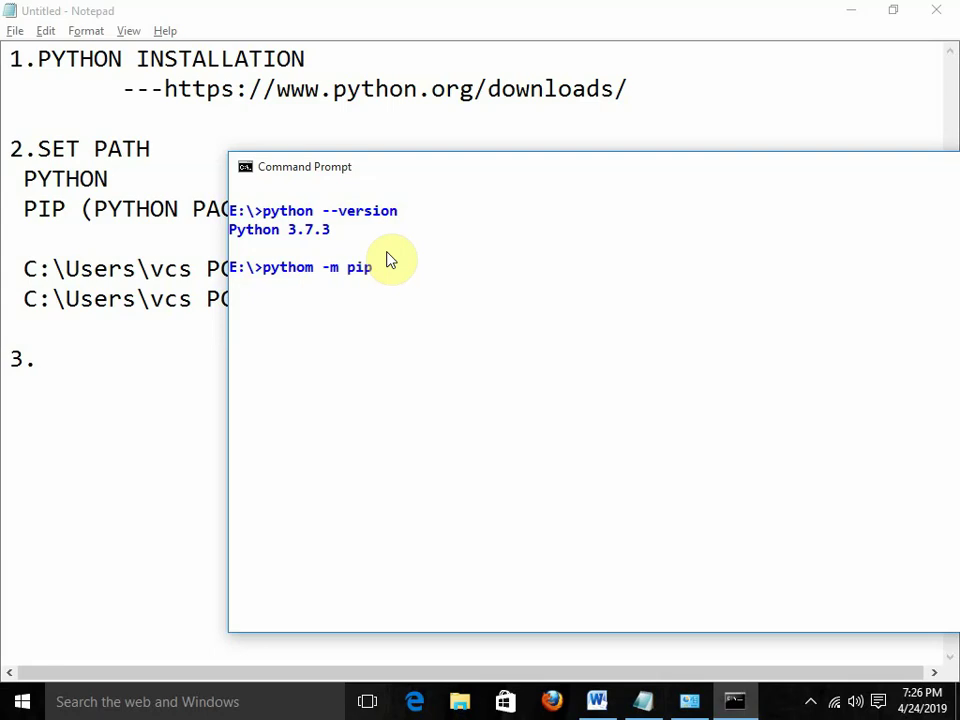
pyautogui.write(' install djan')
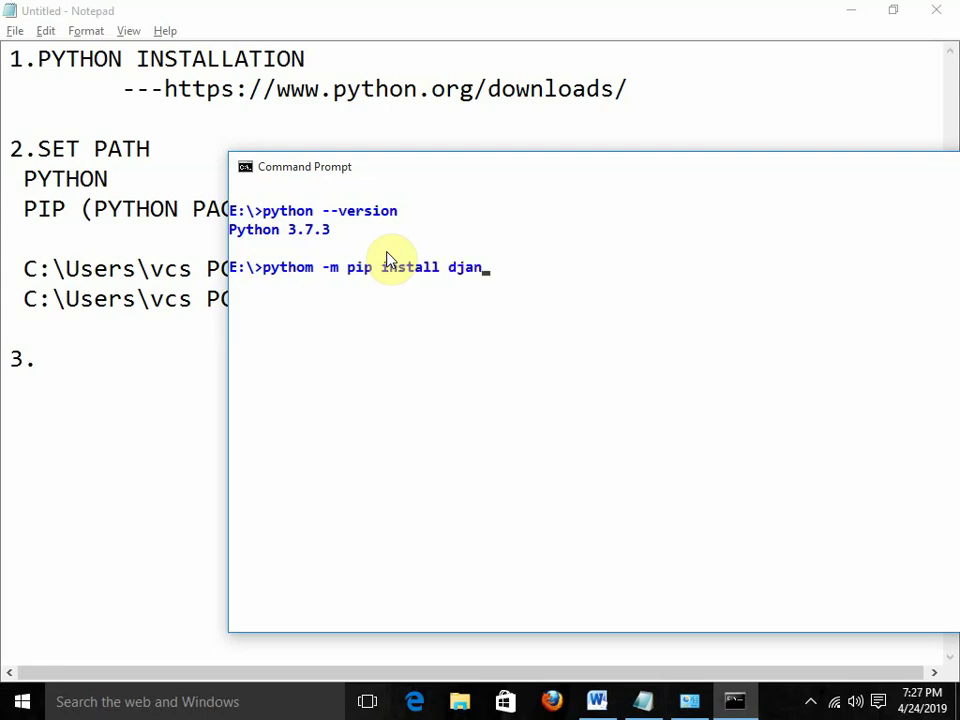
pyautogui.write('go')
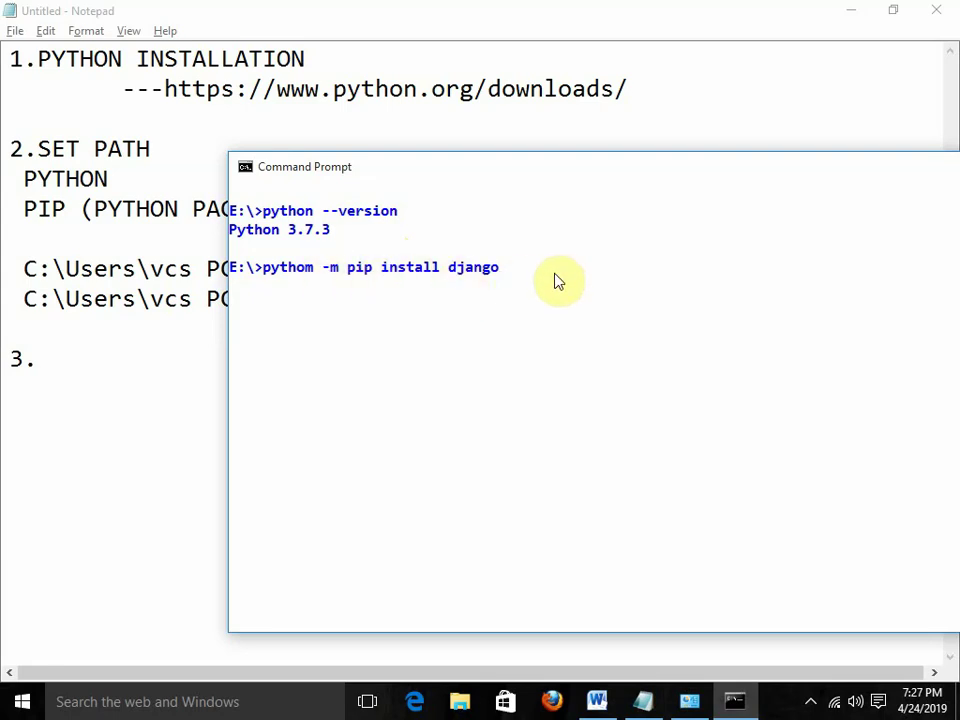
pyautogui.press('Return')
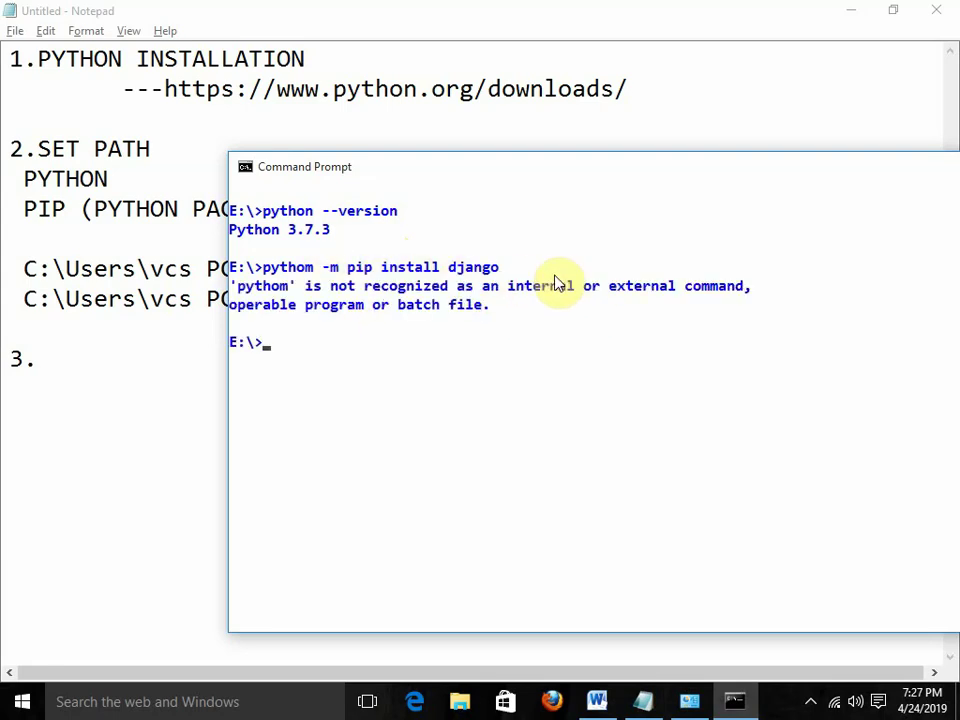
pyautogui.press('Up')
pyautogui.press('Left')
pyautogui.press('Left')
pyautogui.press('Left')
pyautogui.press('Left')
pyautogui.press('Left')
pyautogui.press('Left')
pyautogui.press('Left')
pyautogui.press('Left')
pyautogui.press('Left')
pyautogui.press('Left')
pyautogui.press('Left')
pyautogui.press('Left')
pyautogui.press('Left')
pyautogui.press('Left')
pyautogui.press('Left')
pyautogui.press('Left')
pyautogui.press('Left')
pyautogui.press('Left')
pyautogui.press('Left')
pyautogui.press('Left')
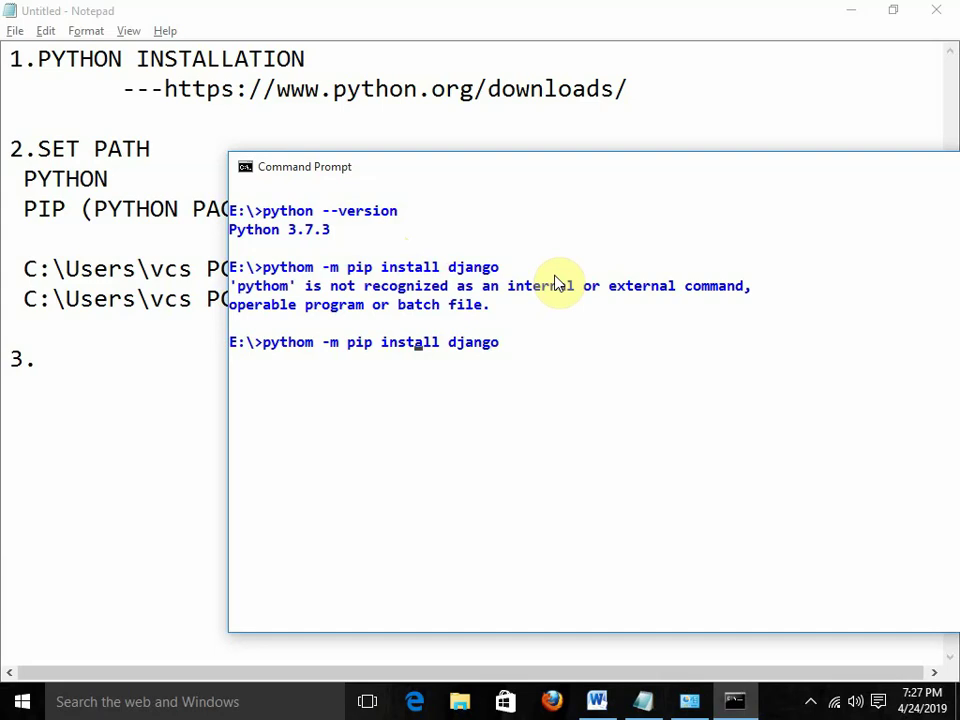
pyautogui.press('Delete')
pyautogui.write('n')
pyautogui.press('Return')
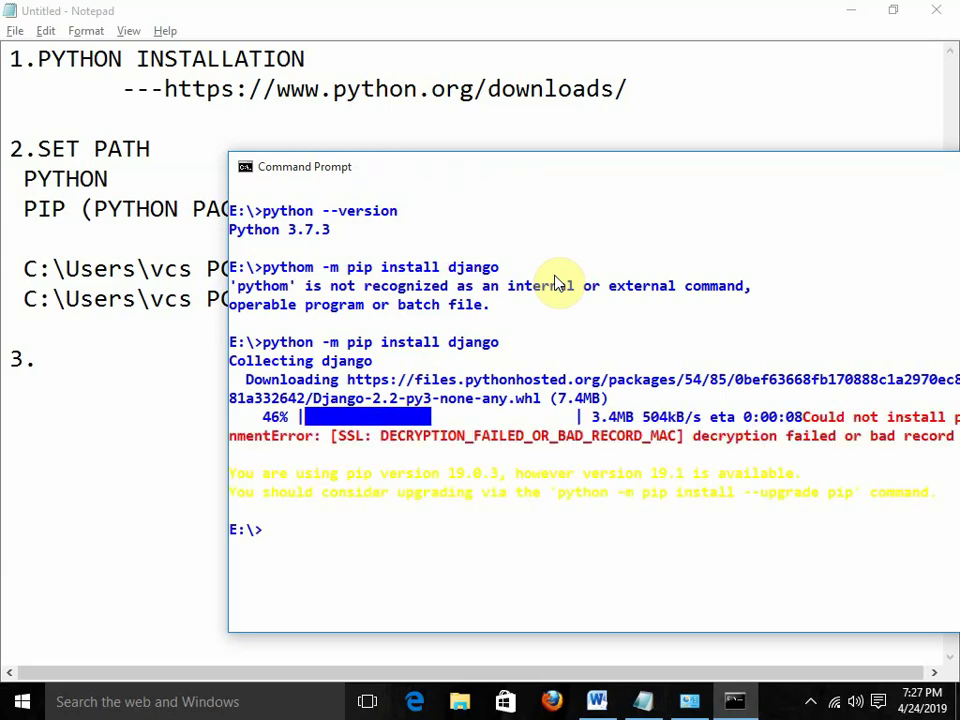
# Step: Retry the django pip install, which fails again with an SSL error
pyautogui.moveTo(444, 172); pyautogui.dragTo(226, 100)
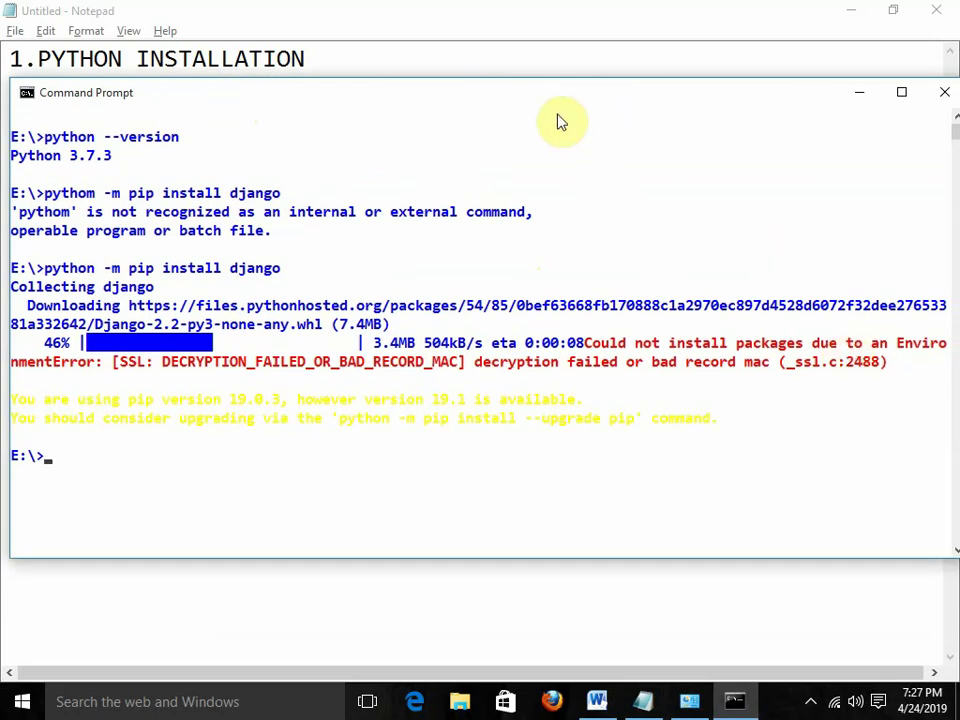
pyautogui.moveTo(518, 100); pyautogui.dragTo(679, 74)
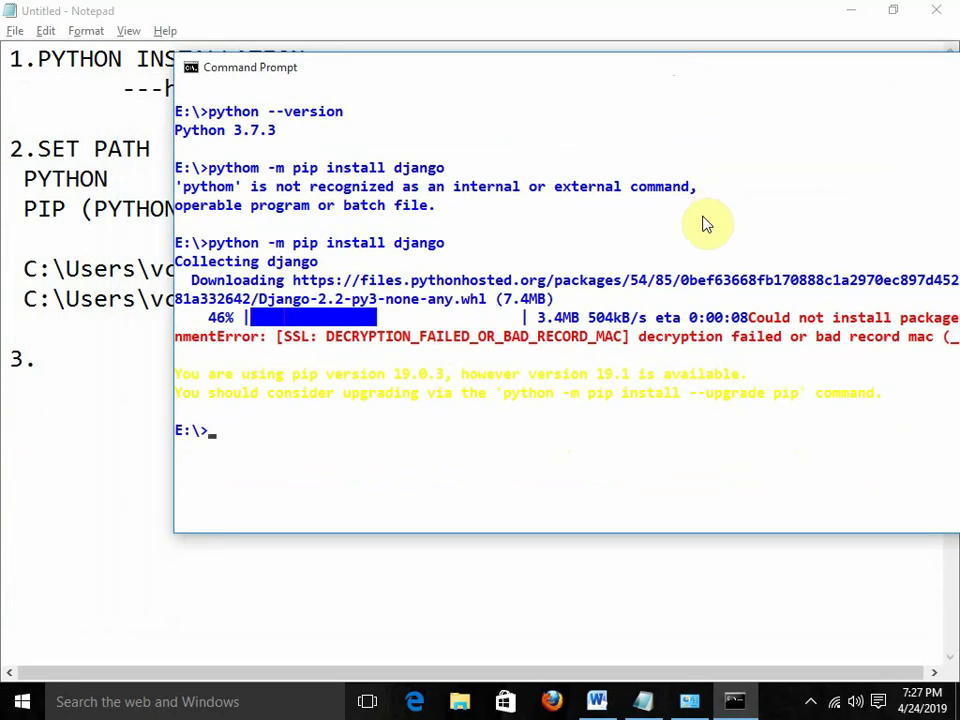
pyautogui.press('Up')
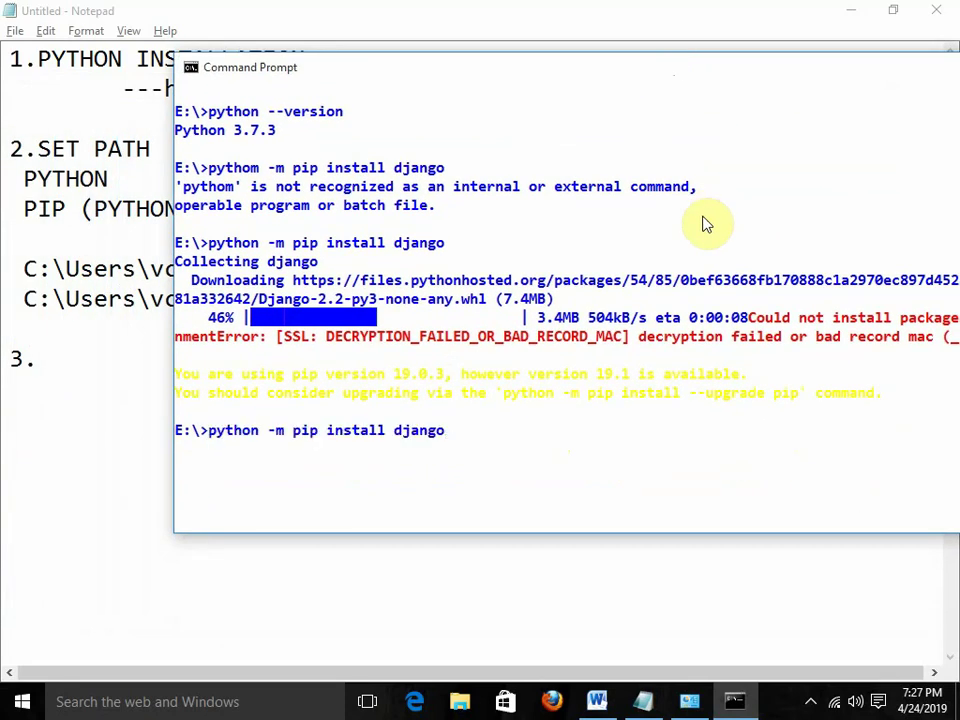
pyautogui.press('Return')
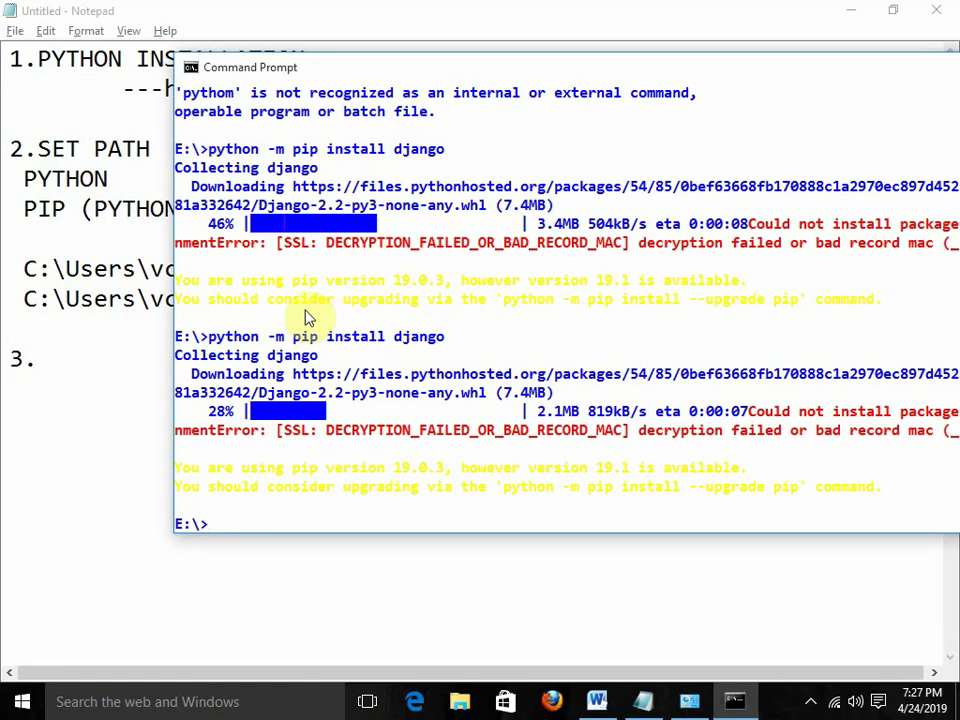
pyautogui.moveTo(210, 340); pyautogui.dragTo(450, 337)
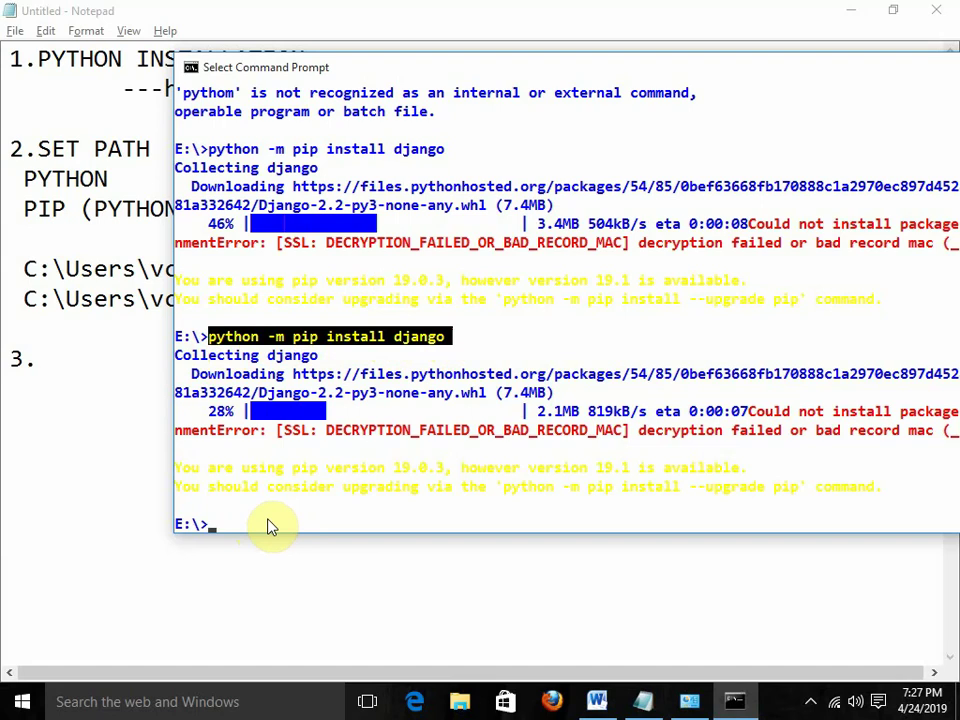
# Step: Run easy_install django to fetch and install Django 2.2
pyautogui.write('e')
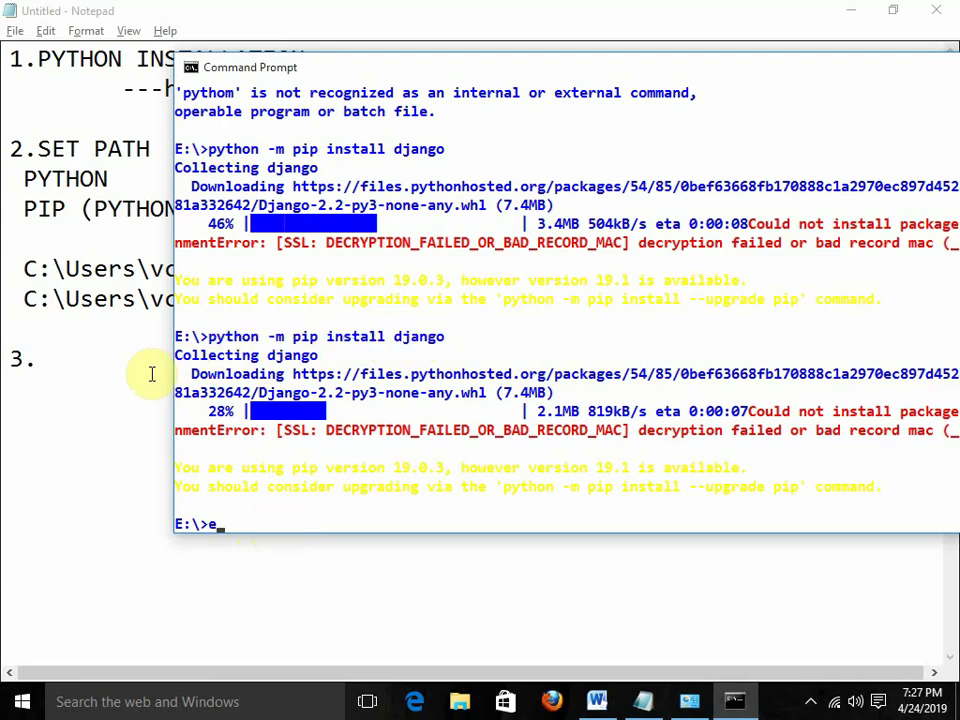
pyautogui.write('asy_install djano')
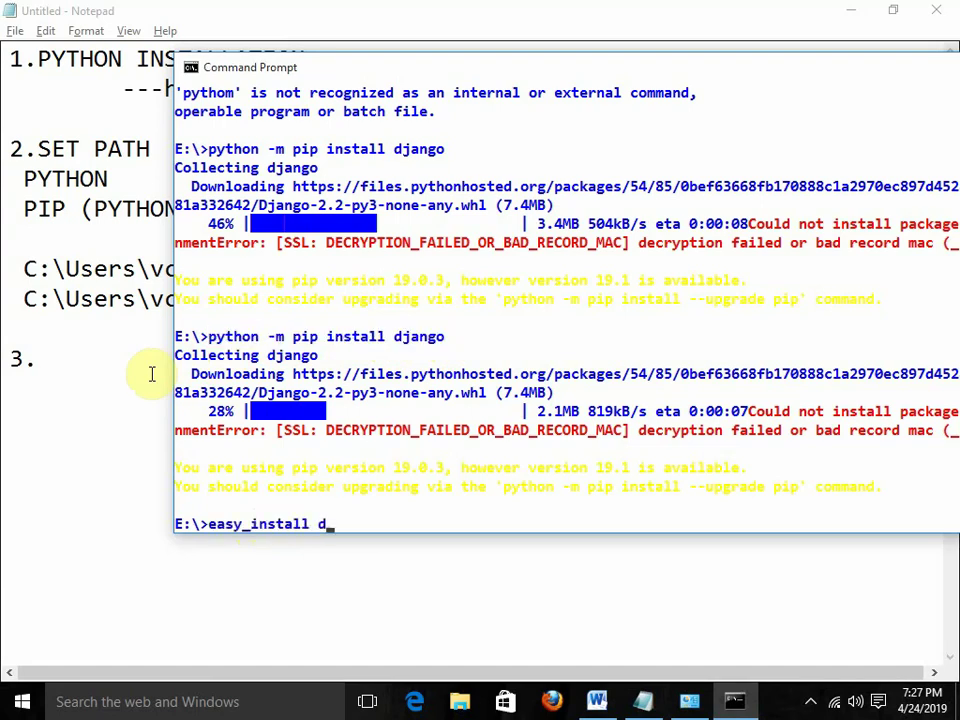
pyautogui.press('BackSpace')
pyautogui.press('BackSpace')
pyautogui.press('BackSpace')
pyautogui.write('ango')
pyautogui.press('Return')
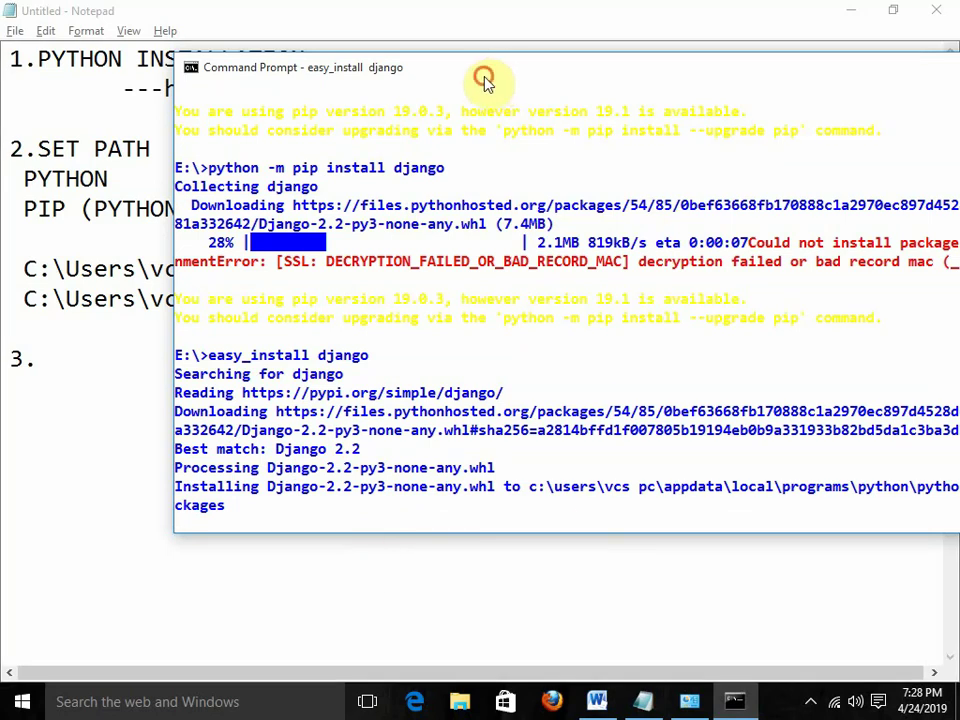
# Step: Bring the Notepad notes forward with the caret after '3.'
pyautogui.moveTo(482, 81); pyautogui.dragTo(433, 41)
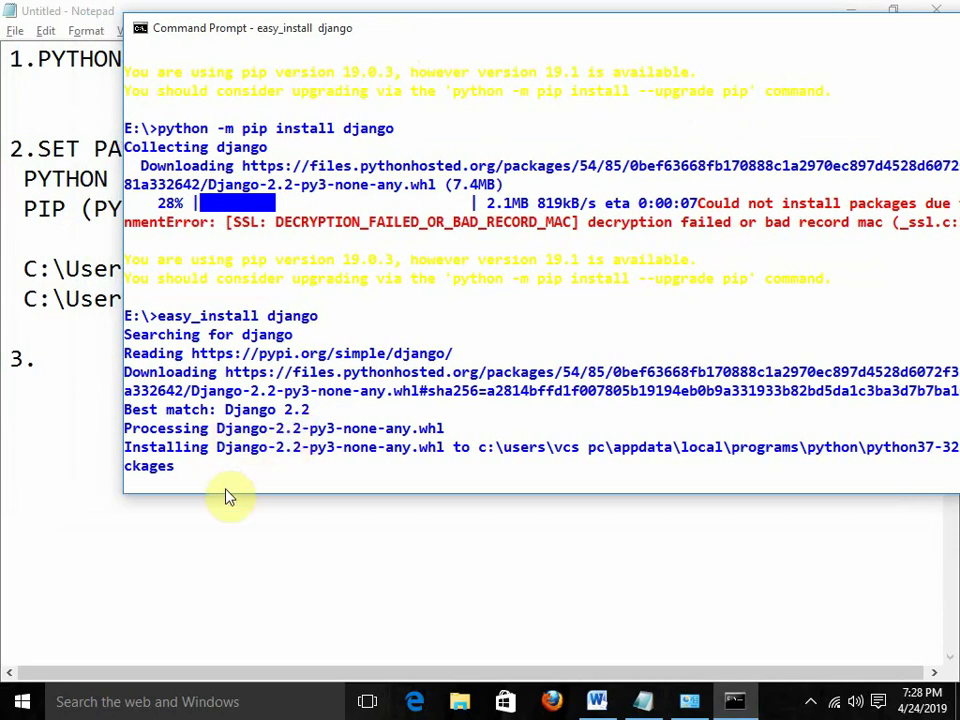
pyautogui.click(42, 343)
pyautogui.click(46, 362)
# Step: Under item 3, type the command 'e:\>python -m pip install django'
pyautogui.write('c')
pyautogui.press('BackSpace')
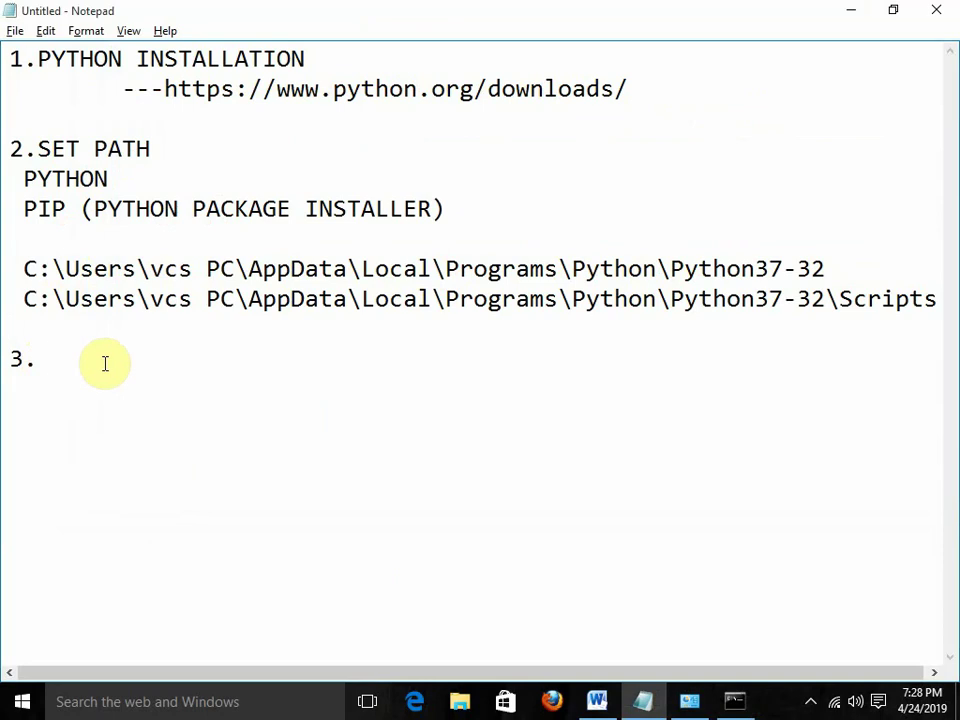
pyautogui.hotkey('alt', 'Tab')
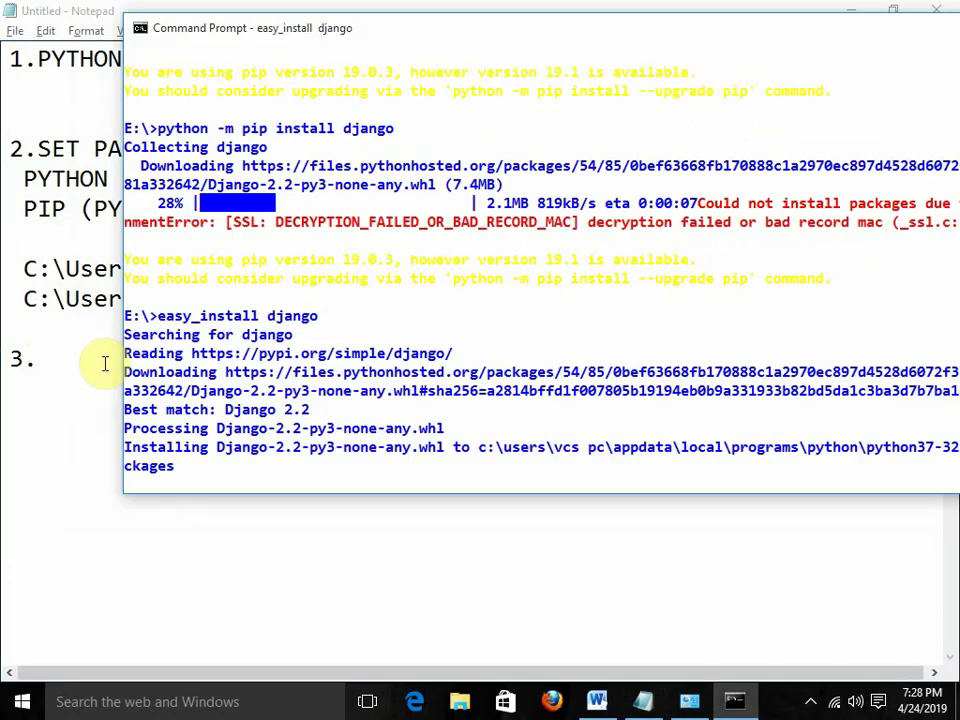
pyautogui.hotkey('alt', 'Tab')
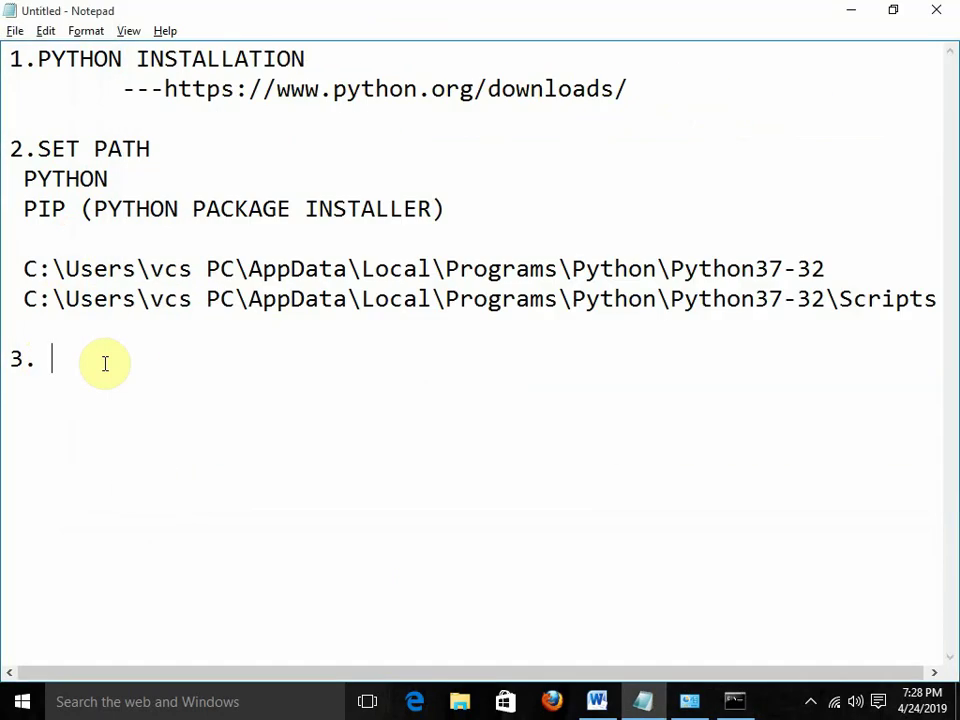
pyautogui.write('e:\\>')
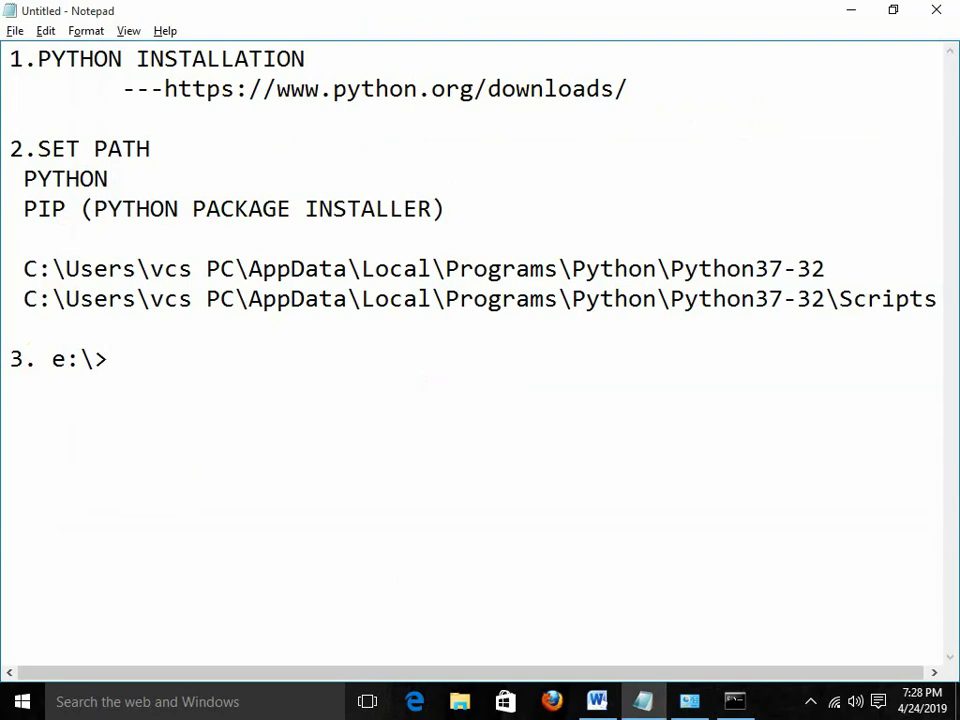
pyautogui.write('pyh')
pyautogui.press('BackSpace')
pyautogui.write('thon')
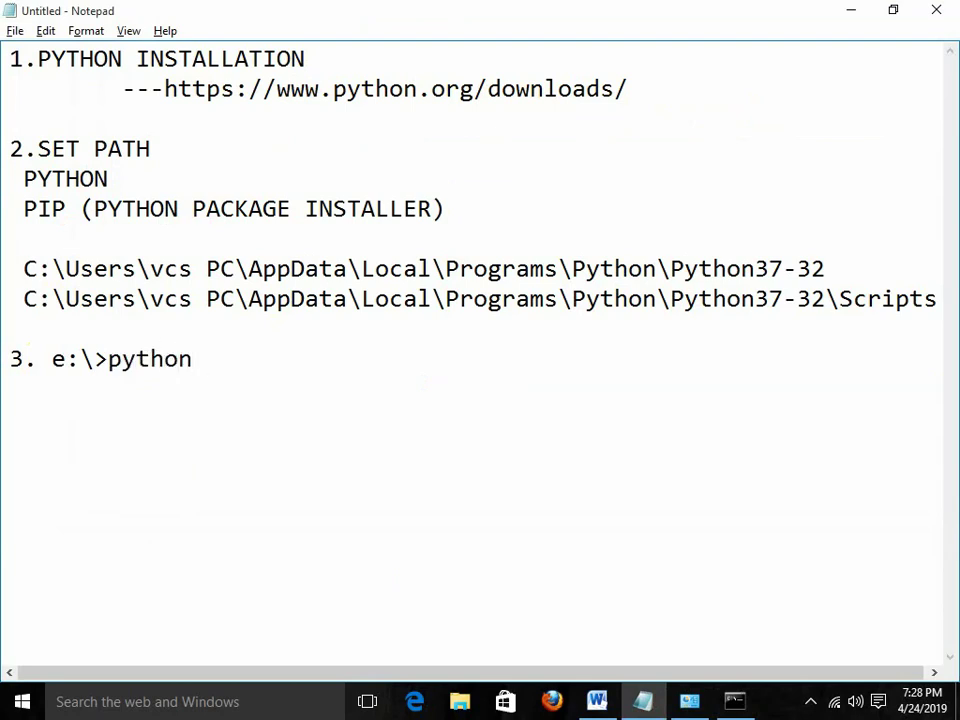
pyautogui.write(' -m pip install ')
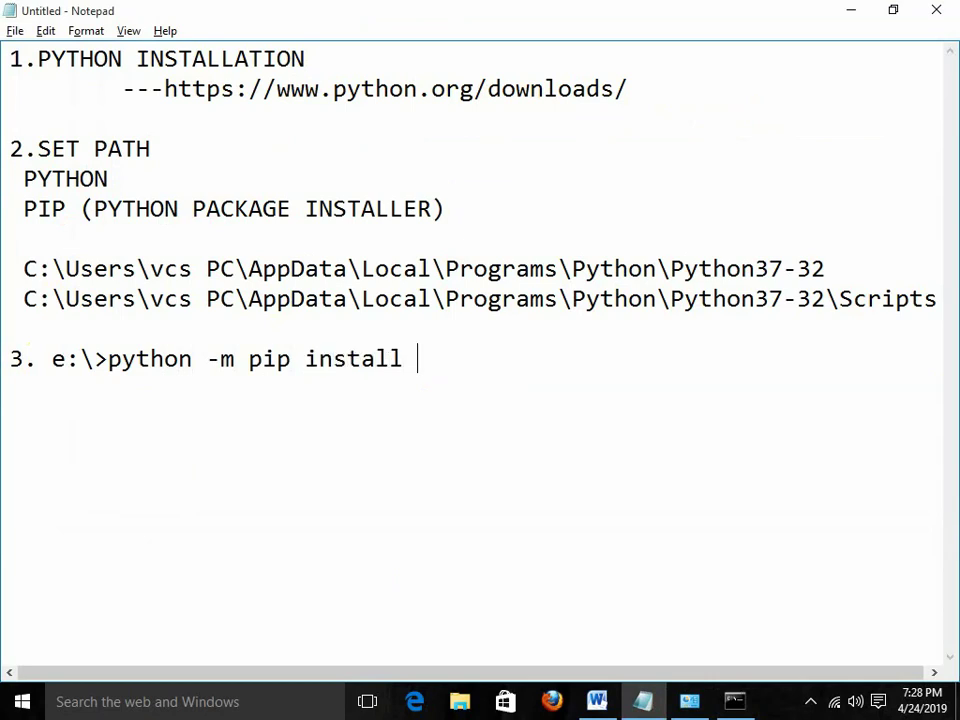
pyautogui.write('django')
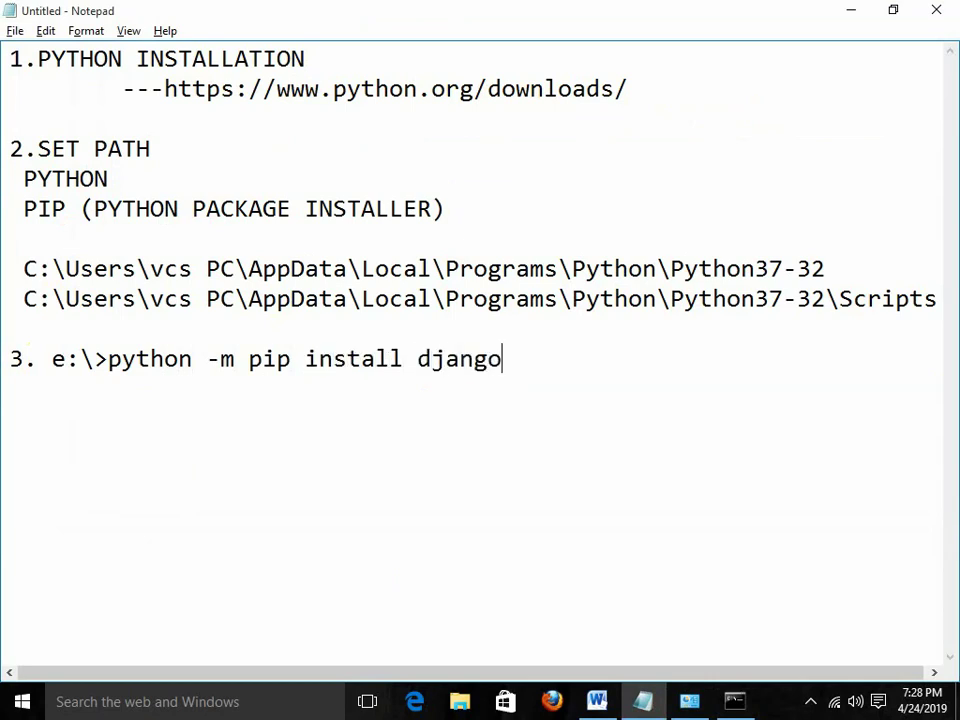
pyautogui.press('Return')
# Step: Add 'or' and the alternative 'e:\>easy_install django' line below it
pyautogui.press('Tab')
pyautogui.write('or')
pyautogui.press('Return')
pyautogui.press('Tab')
pyautogui.press('BackSpace')
pyautogui.press('BackSpace')
pyautogui.write('e:\\>')
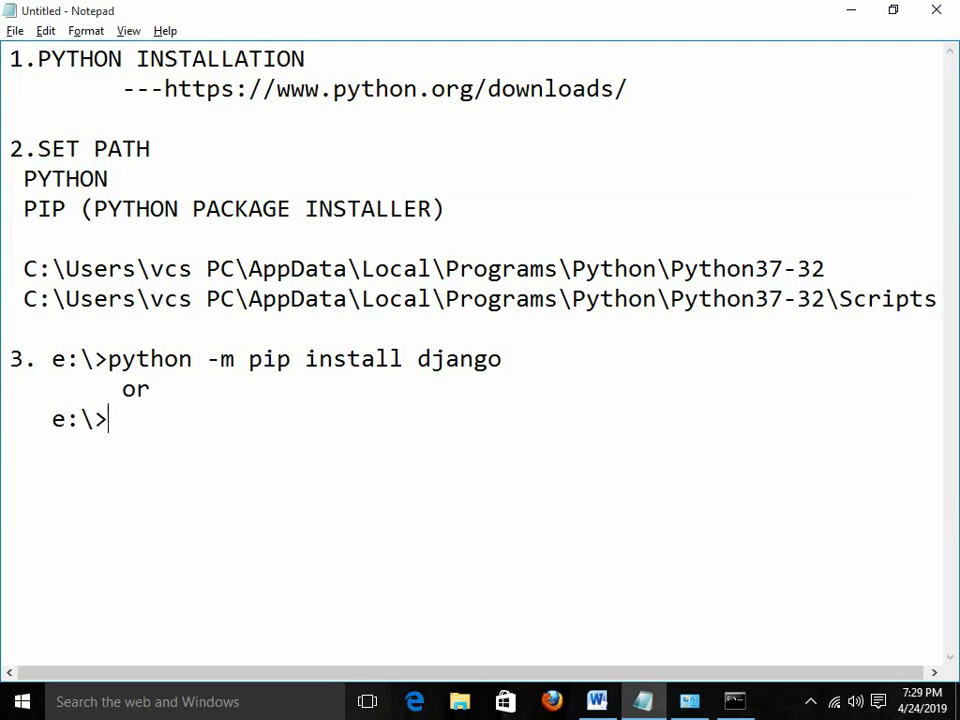
pyautogui.write('easy_ui')
pyautogui.press('BackSpace')
pyautogui.press('BackSpace')
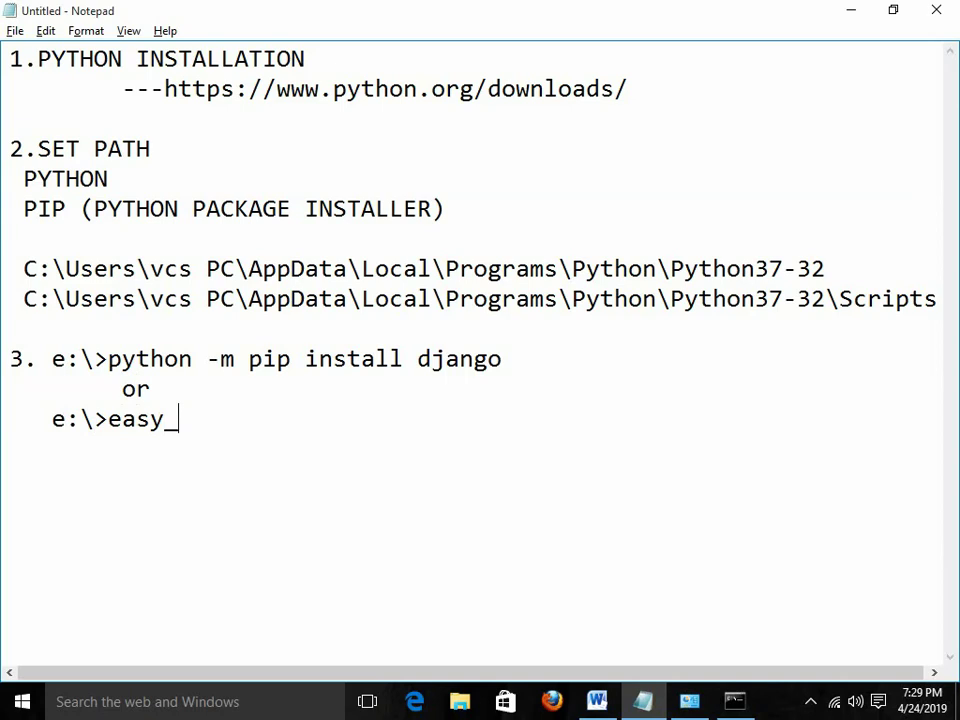
pyautogui.write('install ')
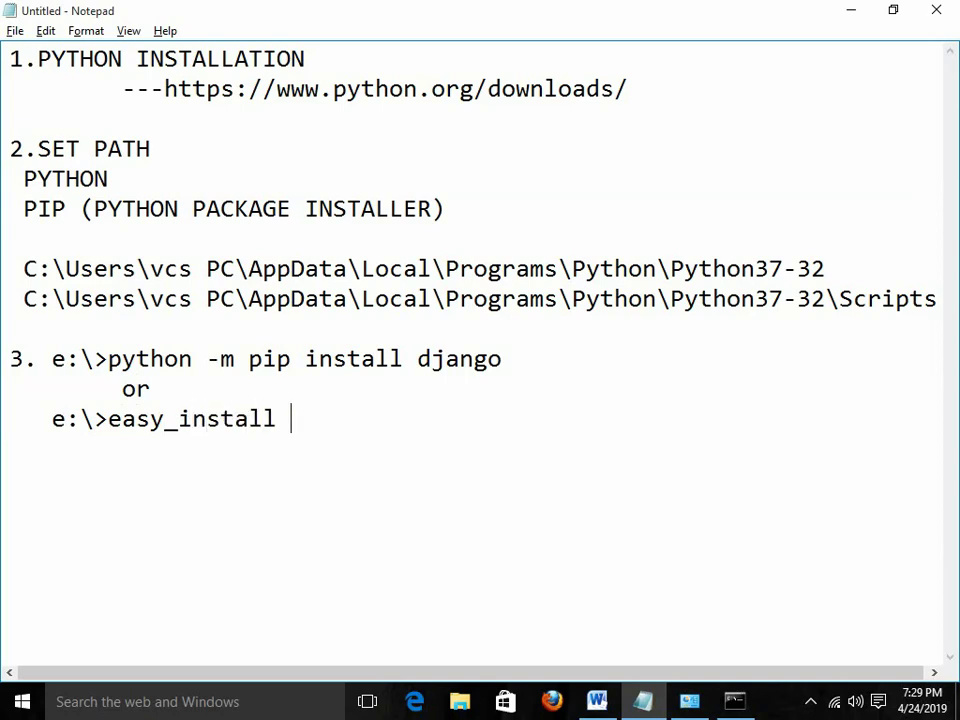
pyautogui.write('django')
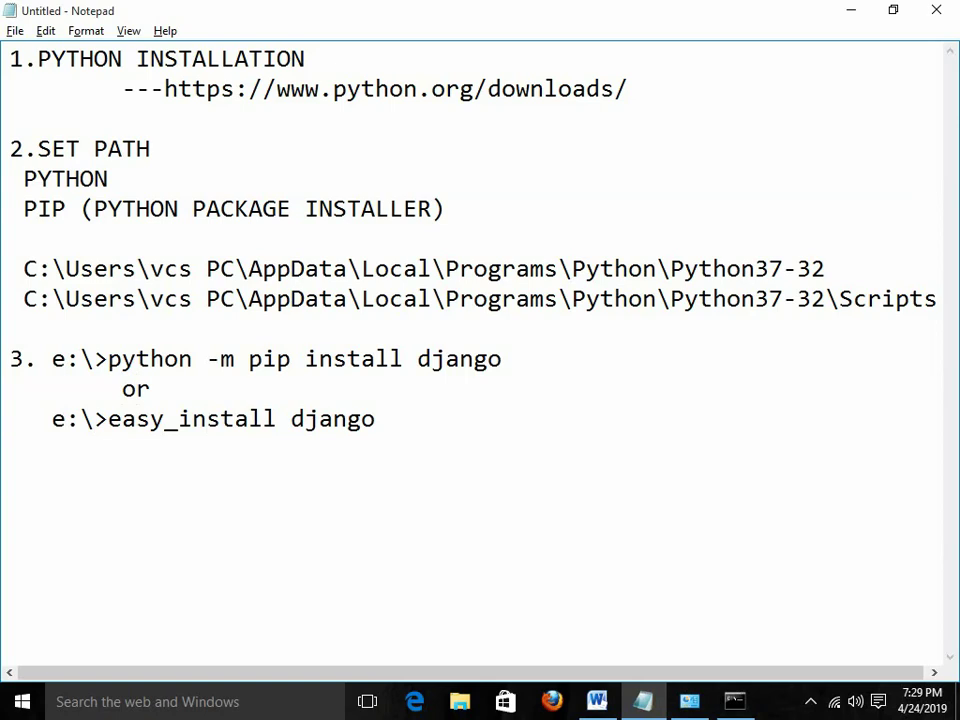
# Step: Tidy the easy_install line's indent and add the note '---Required Internet ---'
pyautogui.press('Return')
pyautogui.press('Tab')
pyautogui.press('Up')
pyautogui.press('Up')
pyautogui.press('Home')
pyautogui.press('Tab')
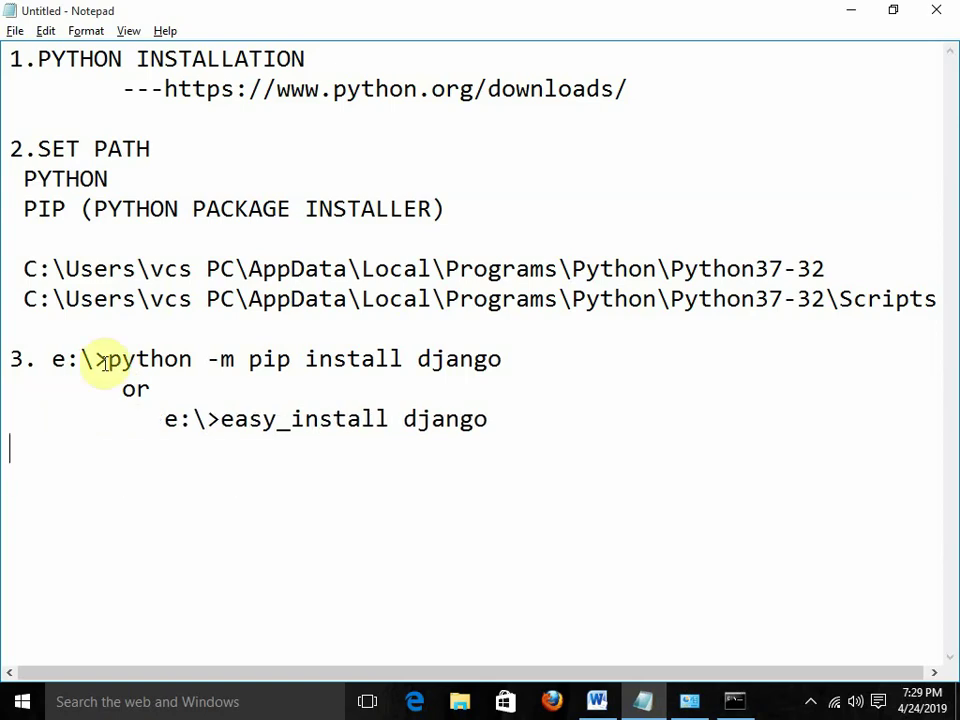
pyautogui.press('Home')
pyautogui.press('Delete')
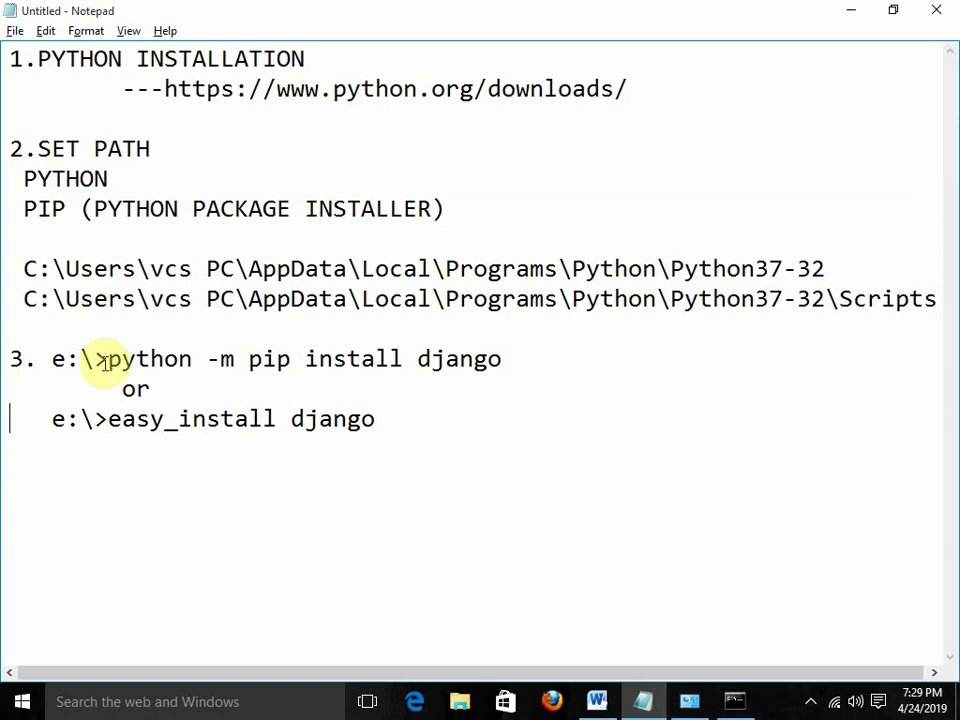
pyautogui.press('Down')
pyautogui.press('Down')
pyautogui.press('End')
pyautogui.write('--')
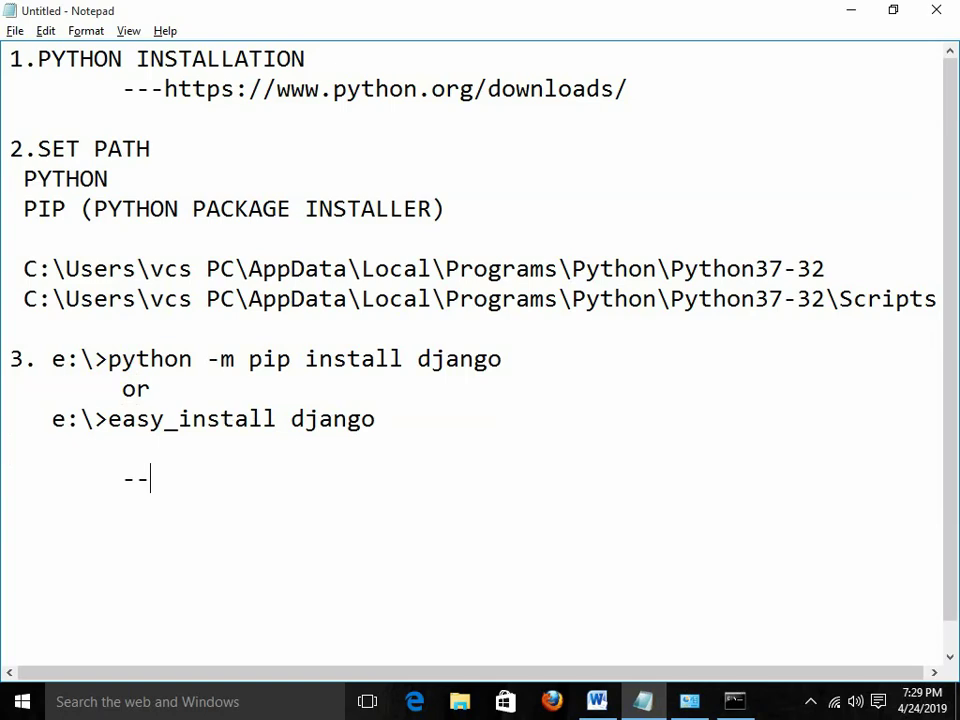
pyautogui.write('-Requir')
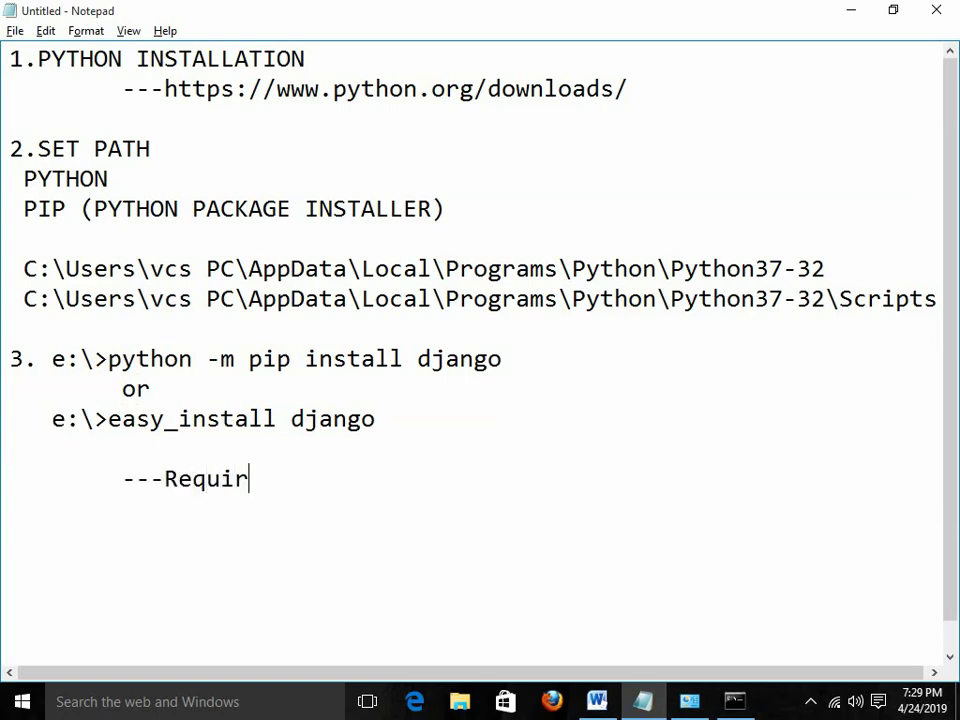
pyautogui.write('ed Inter')
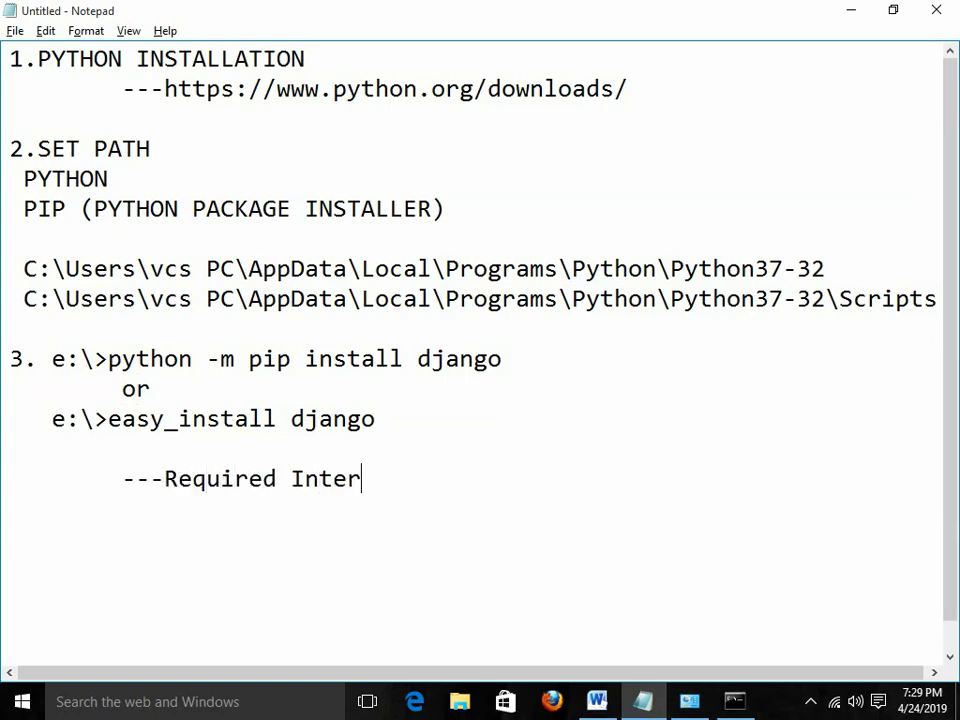
pyautogui.write('net ---')
pyautogui.press('Return')
pyautogui.press('Tab')
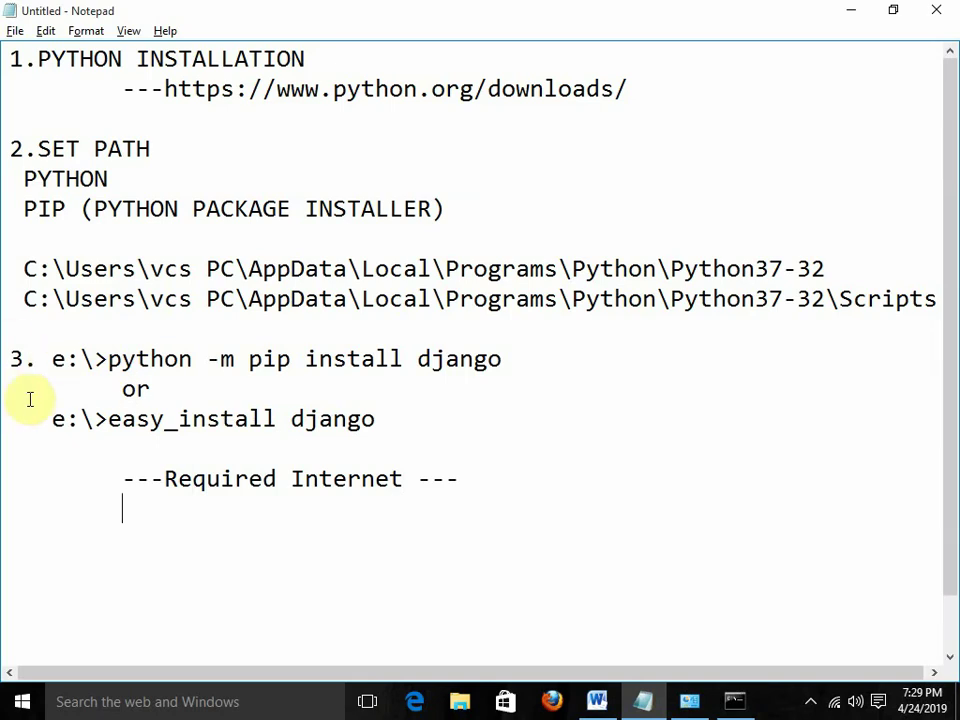
# Step: Check the install progress, then highlight the commands and note in the notes
pyautogui.hotkey('alt', 'Tab')
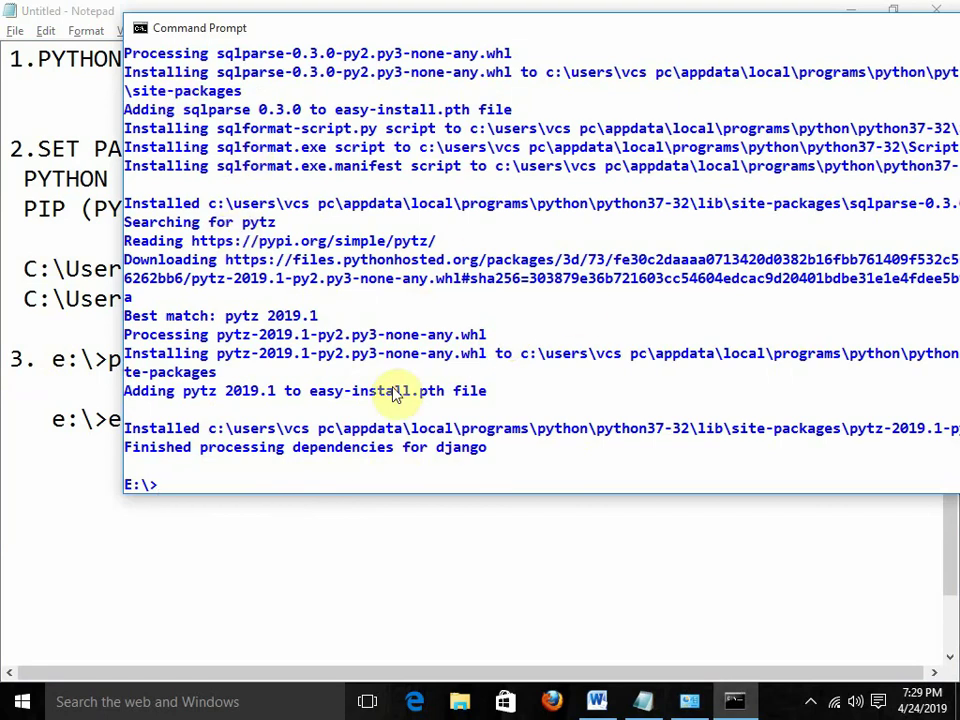
pyautogui.hotkey('alt', 'Tab')
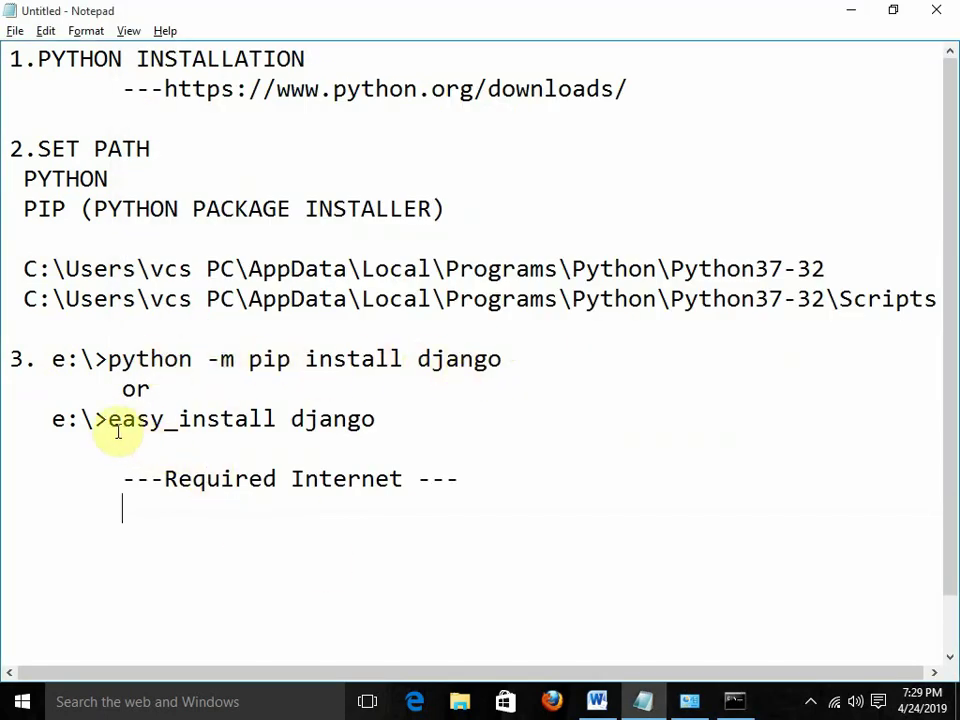
pyautogui.moveTo(109, 421); pyautogui.dragTo(366, 449)
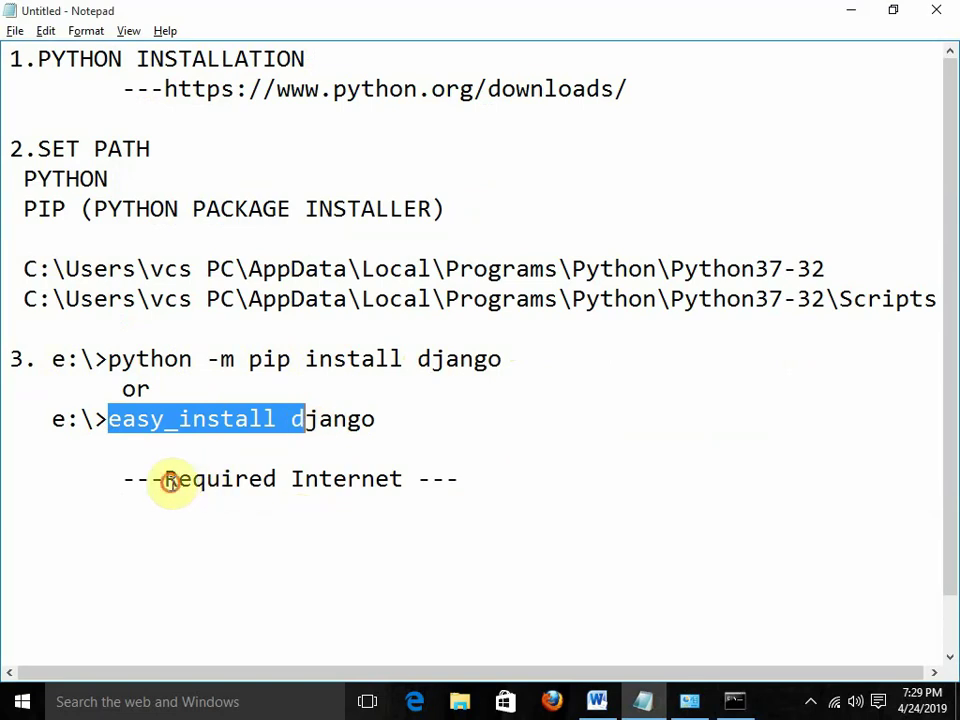
pyautogui.moveTo(165, 479); pyautogui.dragTo(476, 472)
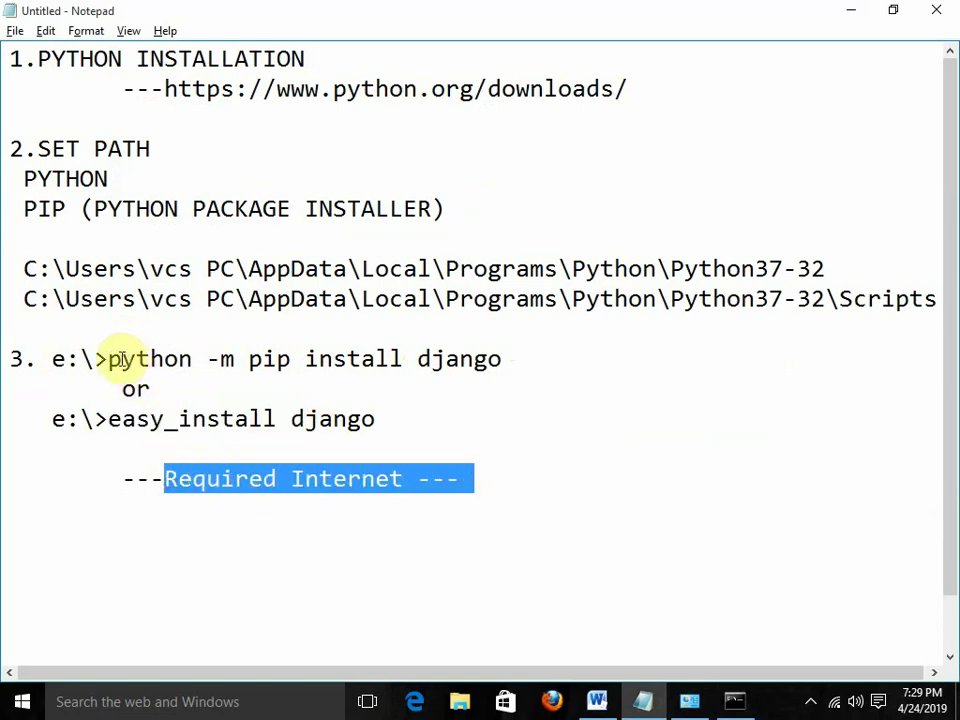
pyautogui.moveTo(122, 360); pyautogui.dragTo(438, 400)
pyautogui.click(390, 510)
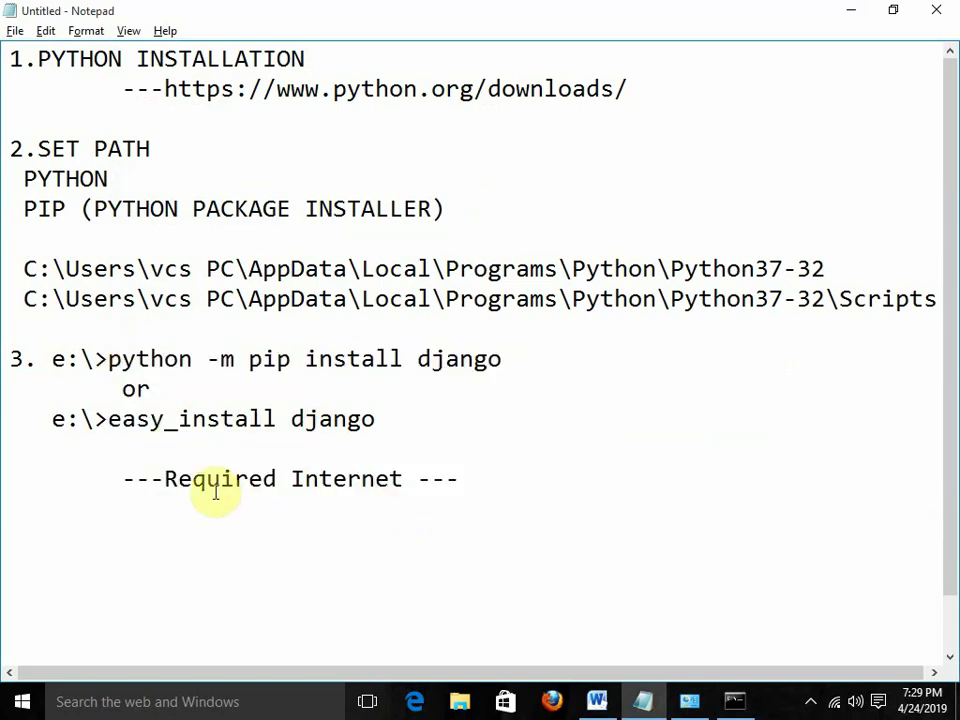
pyautogui.moveTo(273, 490); pyautogui.dragTo(437, 478)
pyautogui.click(482, 479)
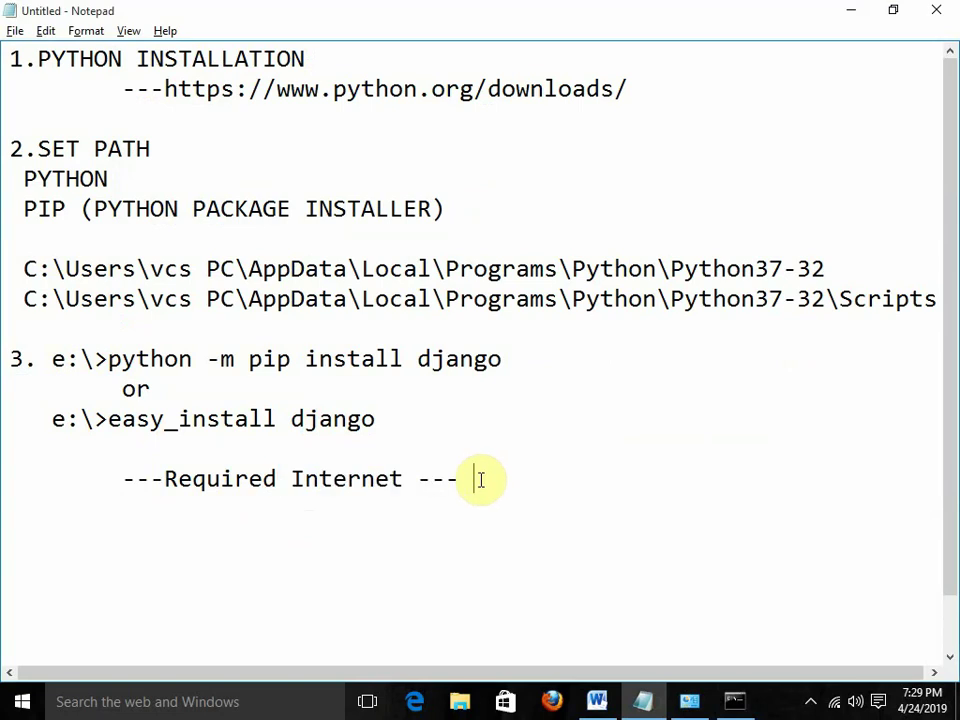
# Step: Start item '4.' on a new line in the notes
pyautogui.press('Return')
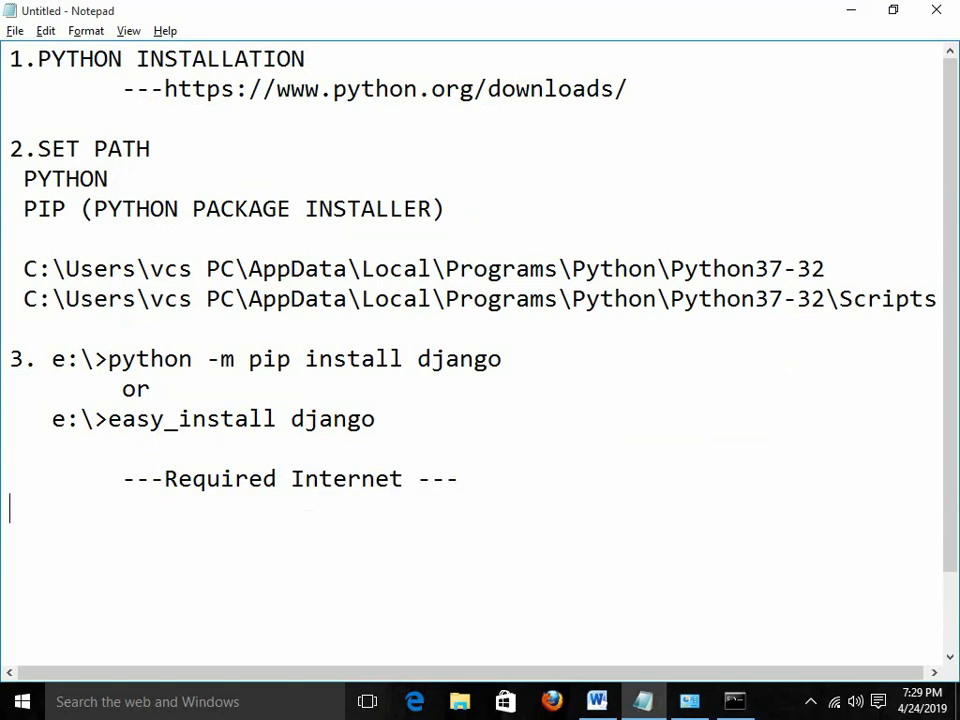
pyautogui.write('4.')
pyautogui.hotkey('alt', 'Tab')
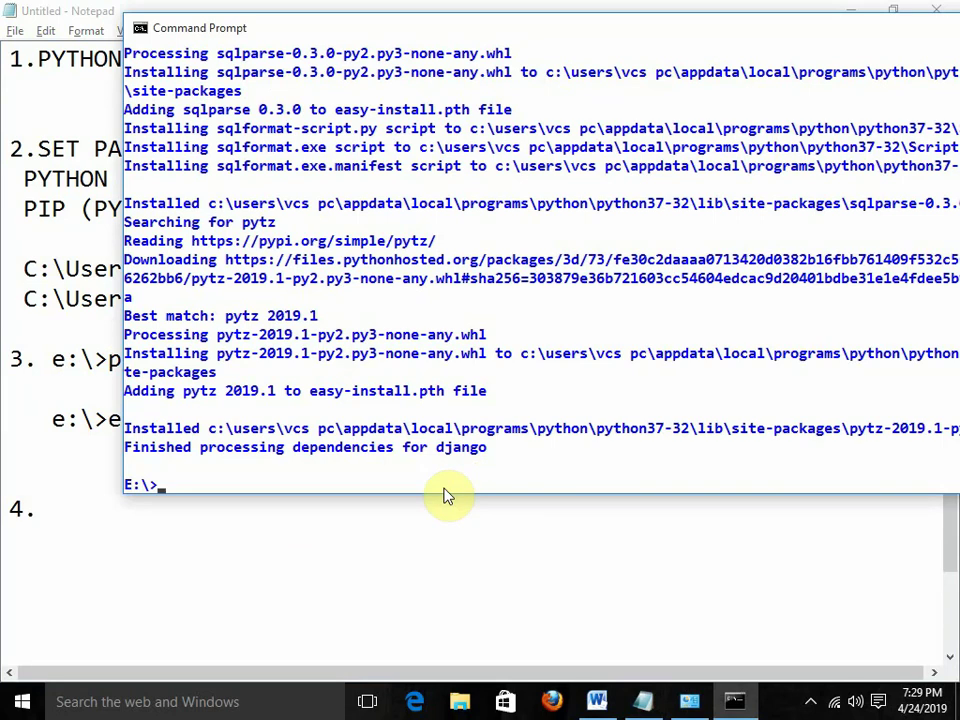
# Step: Clear the console and run django-admin --version, which reports 2.2
pyautogui.write('cls')
pyautogui.press('Return')
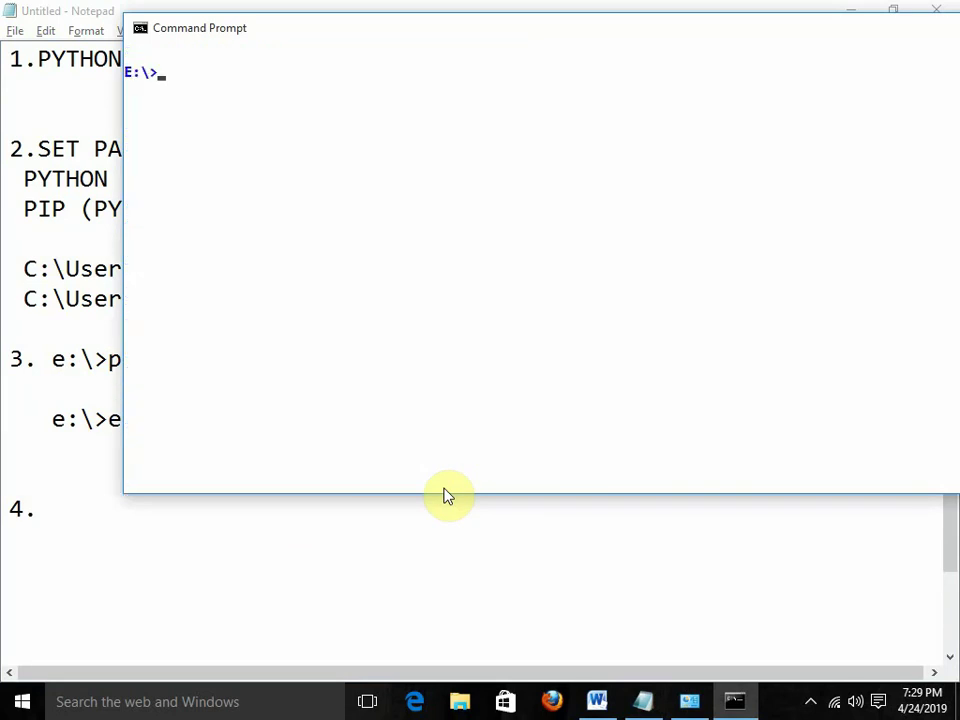
pyautogui.write('django-admin ')
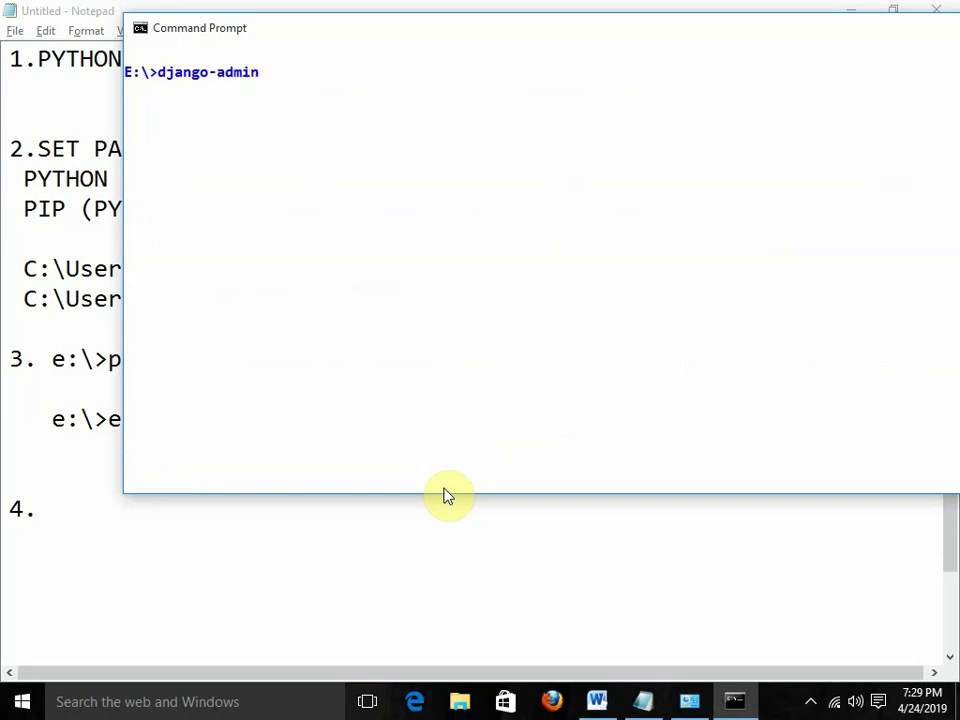
pyautogui.write('--version')
pyautogui.press('Return')
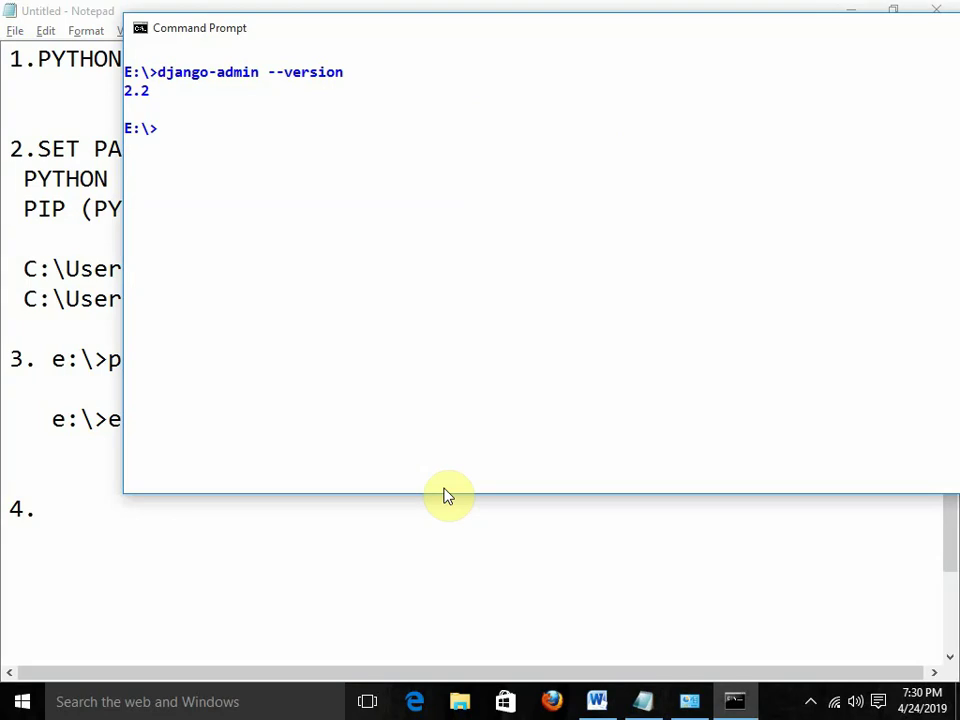
# Step: Add the heading '4. CREATE PROJECT ::' with an indented new line to the Notepad notes
pyautogui.click(447, 496)
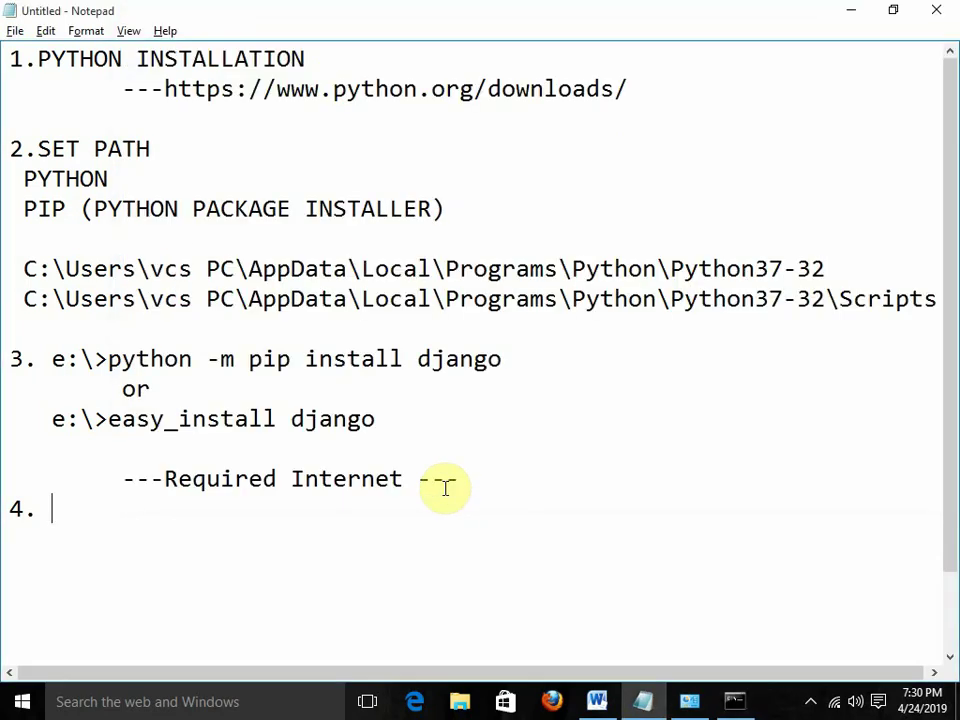
pyautogui.write('CREATE T')
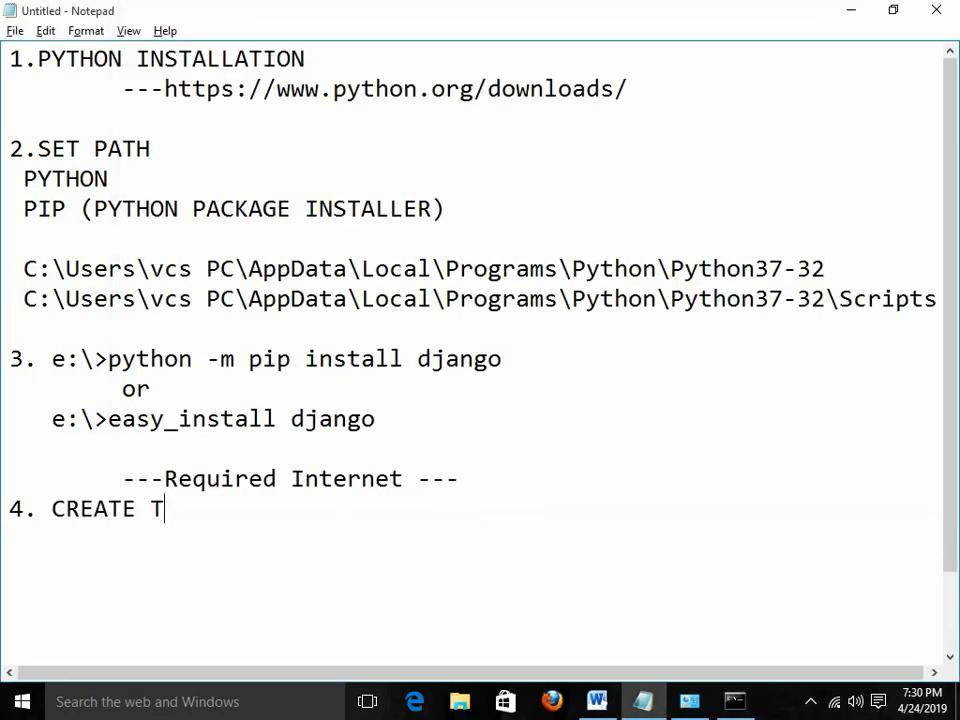
pyautogui.press('BackSpace')
pyautogui.write('PROJEC')
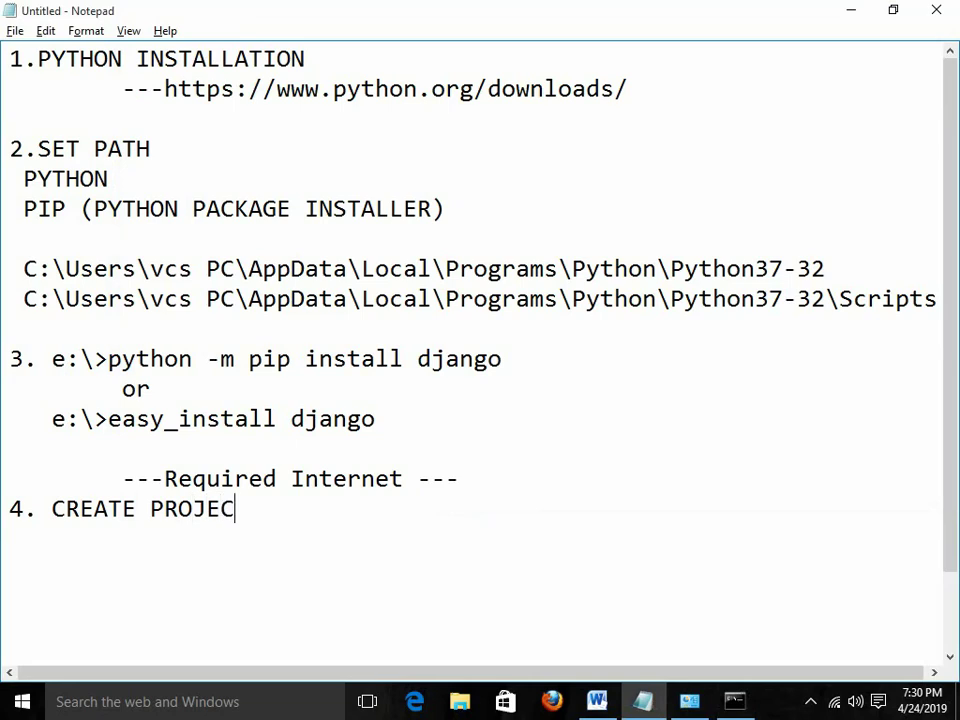
pyautogui.write('T ::')
pyautogui.press('Return')
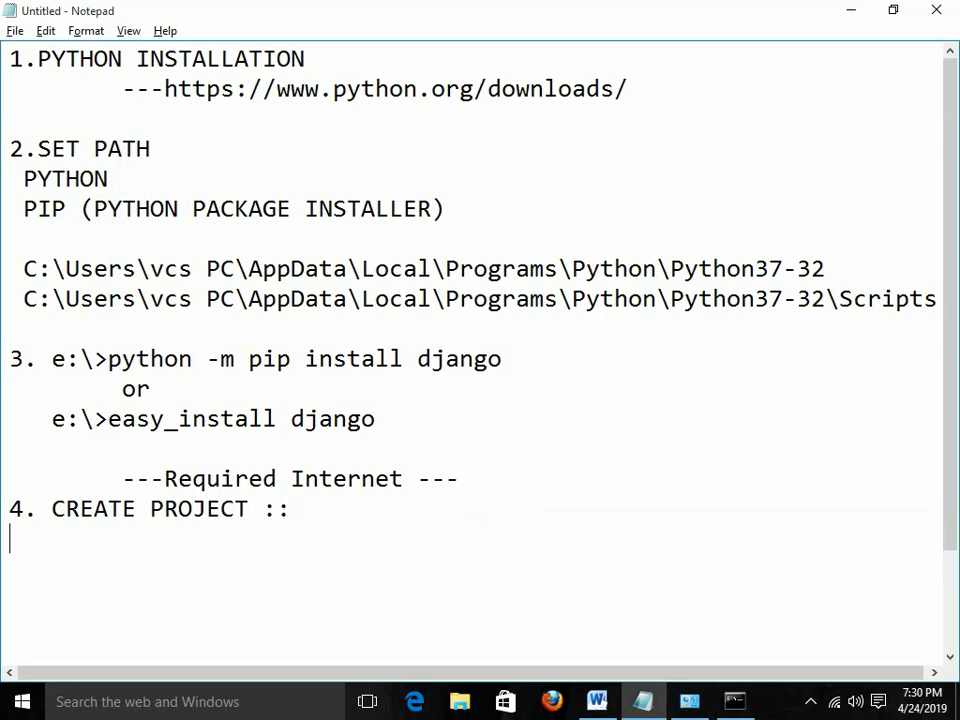
pyautogui.press('Tab')
pyautogui.hotkey('alt', 'Tab')
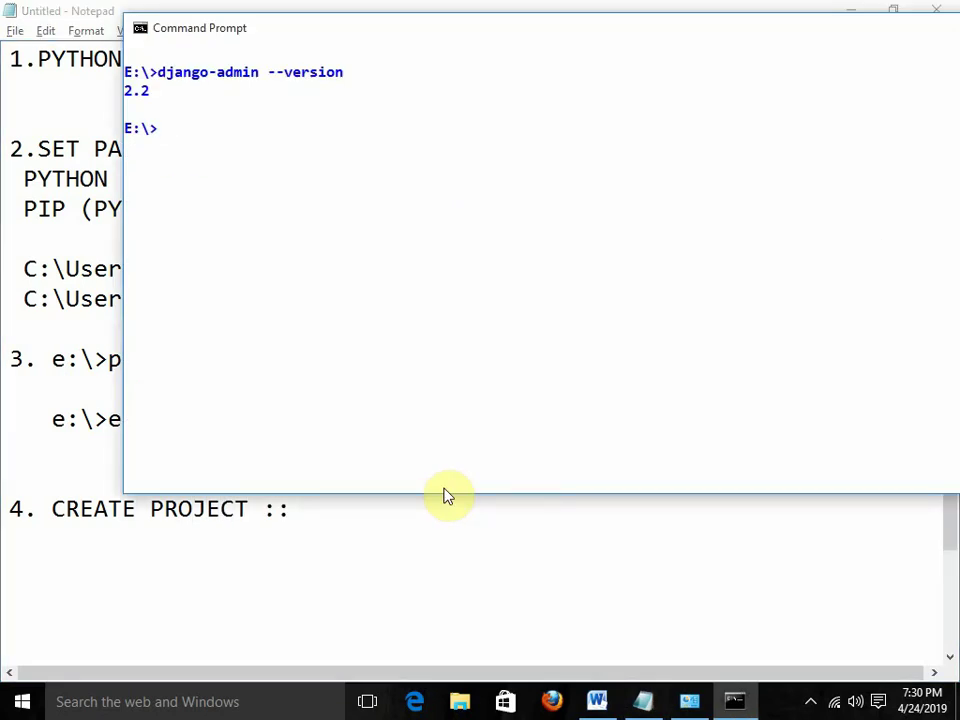
# Step: Clear the console and create the Django project with 'django-admin startproject test1'
pyautogui.write('CLS')
pyautogui.press('Return')
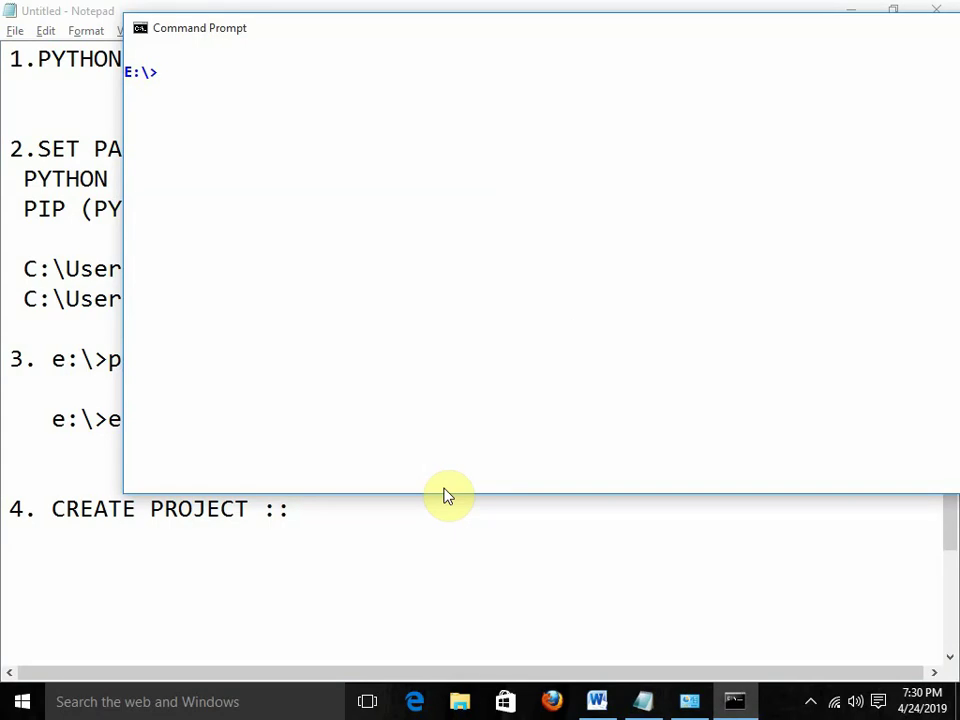
pyautogui.write('django -admin')
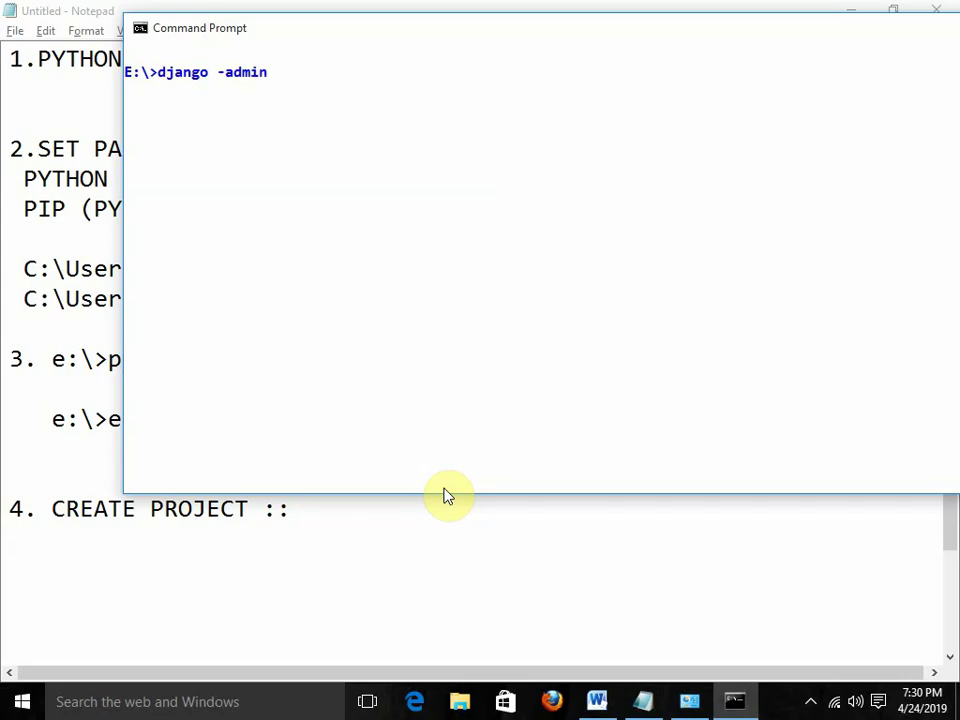
pyautogui.press('Left')
pyautogui.press('Left')
pyautogui.press('Left')
pyautogui.press('Left')
pyautogui.press('Left')
pyautogui.press('Left')
pyautogui.press('Left')
pyautogui.press('Left')
pyautogui.press('Delete')
pyautogui.write('startproject')
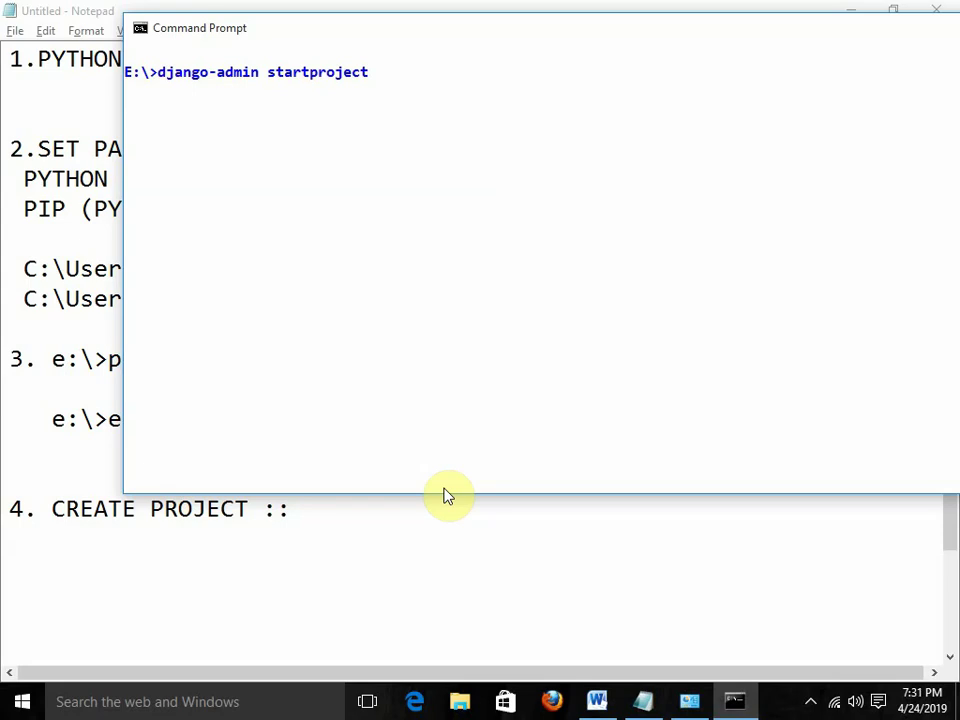
pyautogui.write(' test1')
pyautogui.press('Return')
# Step: List the directories on drive E with dir/ad to find the new test1 folder
pyautogui.write('dir/ad')
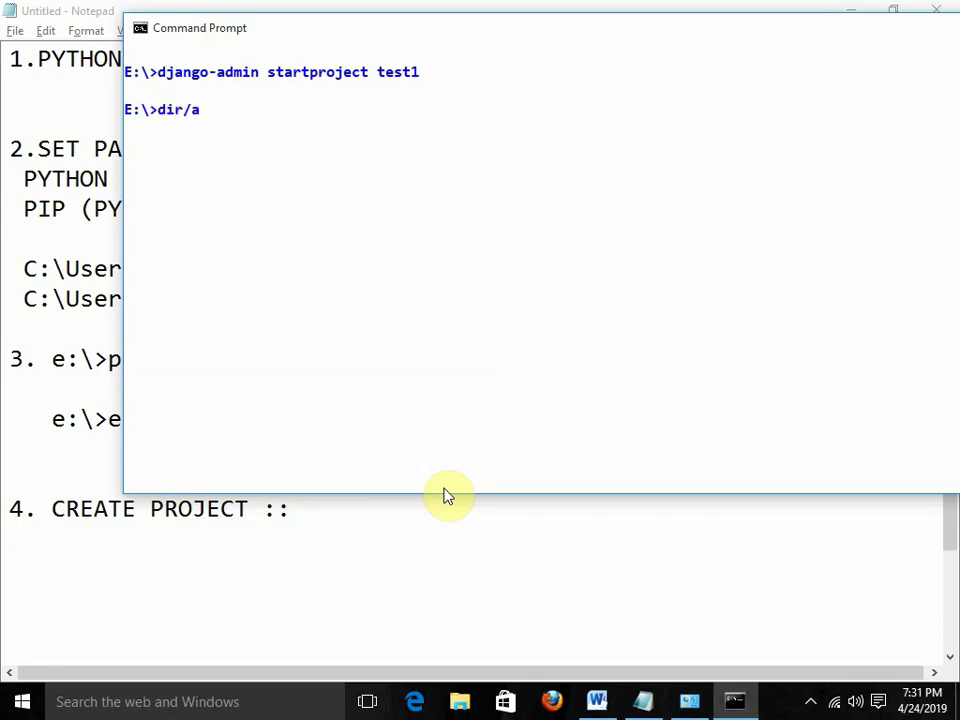
pyautogui.press('Return')
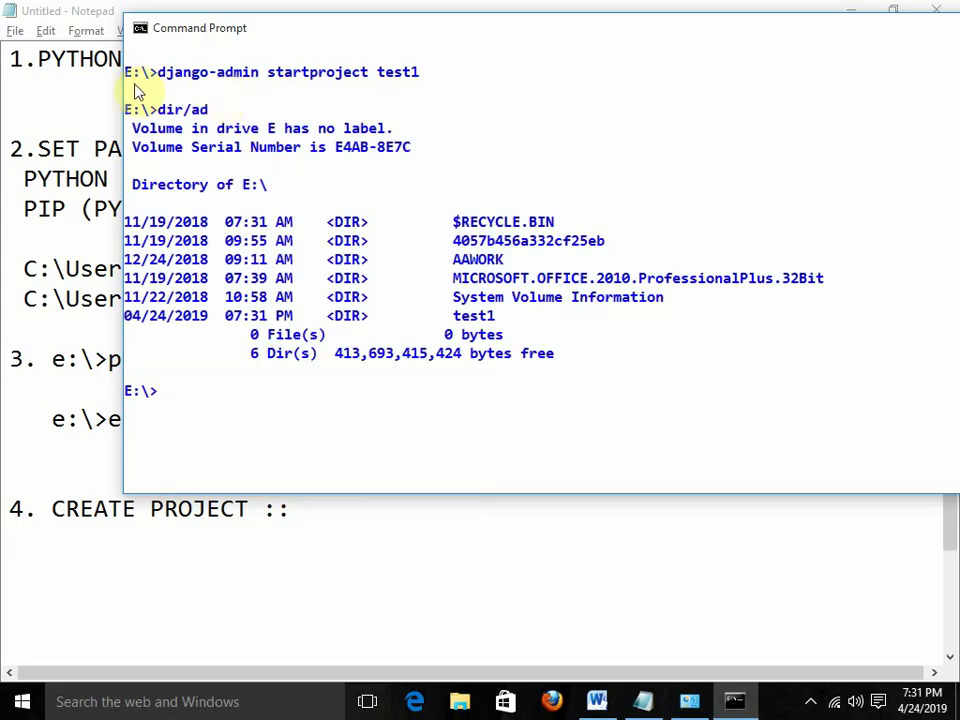
pyautogui.moveTo(453, 316); pyautogui.dragTo(525, 318)
pyautogui.click(508, 318)
pyautogui.click(506, 318)
pyautogui.click(446, 318)
pyautogui.click(480, 318)
pyautogui.moveTo(447, 325); pyautogui.dragTo(514, 322)
pyautogui.click(510, 318)
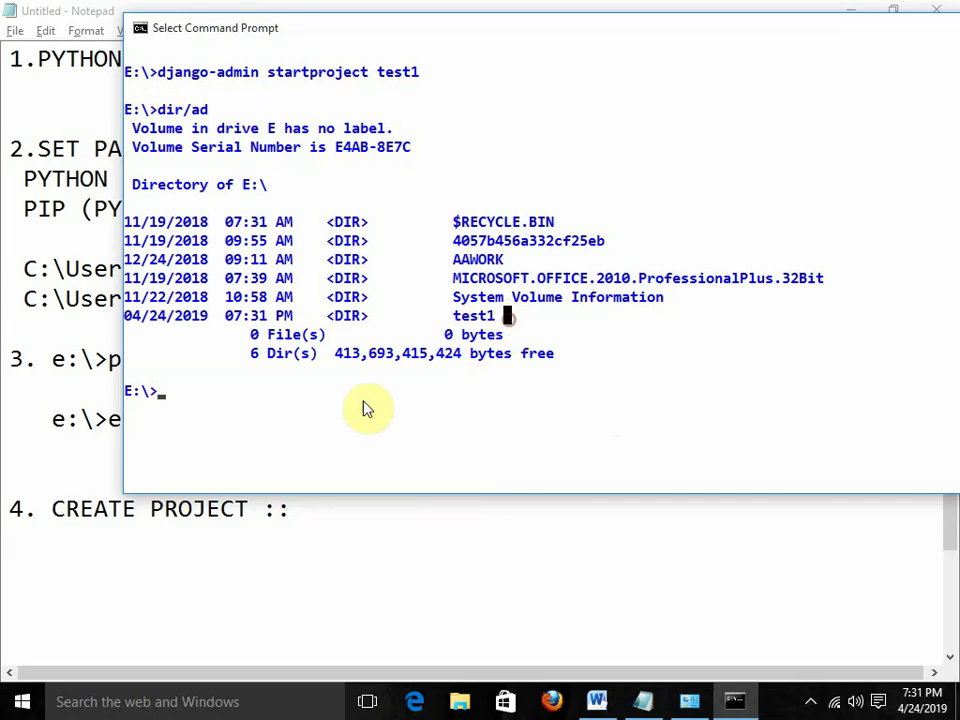
# Step: Move into E:\test1, list its manage.py and test1 folder, and clear the console
pyautogui.write('cd test1')
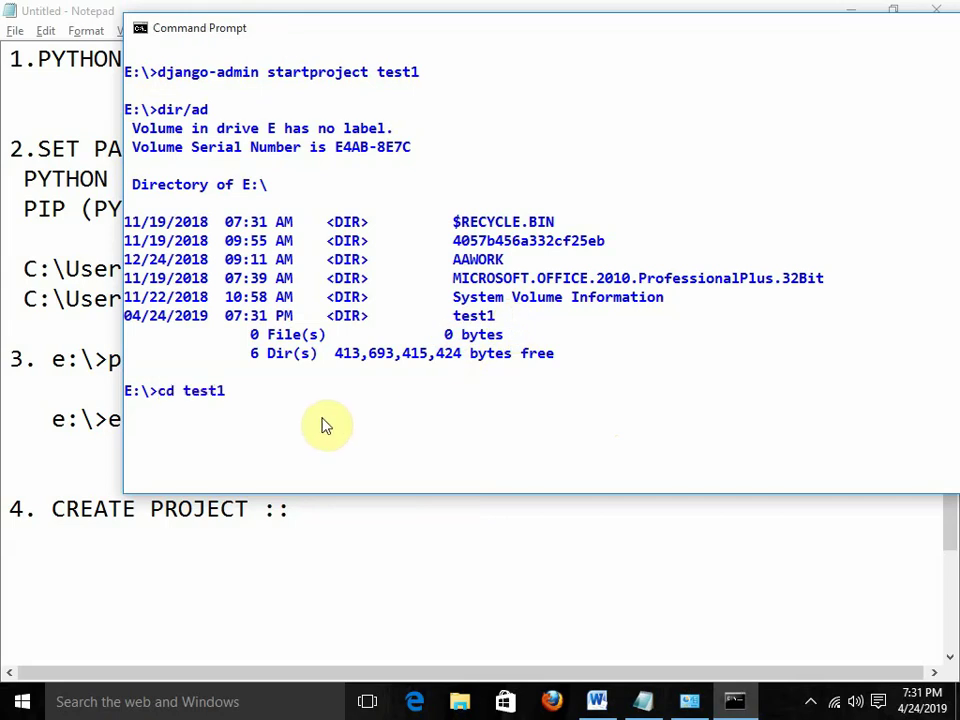
pyautogui.press('Return')
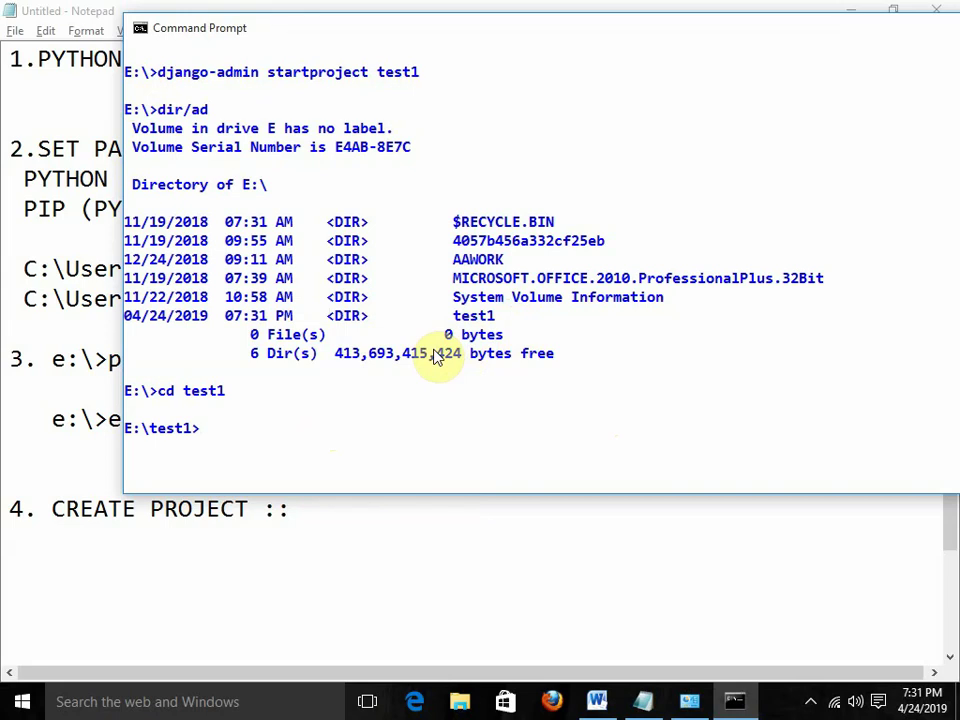
pyautogui.write('dir')
pyautogui.press('Return')
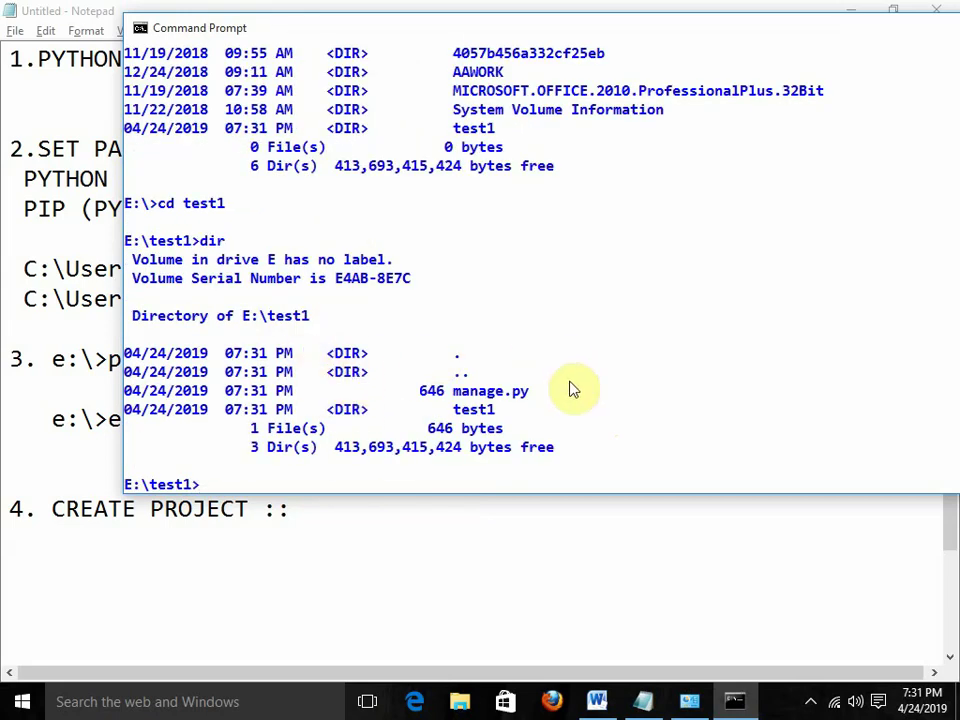
pyautogui.write('cls')
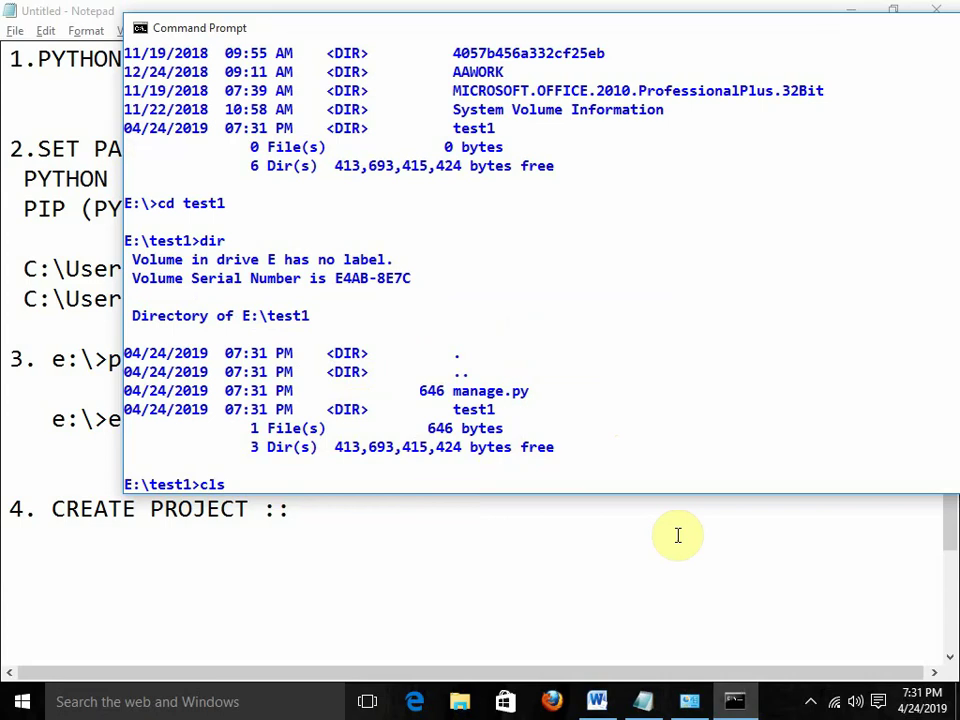
pyautogui.press('Return')
pyautogui.press('Up')
pyautogui.press('Up')
pyautogui.press('Up')
pyautogui.press('Up')
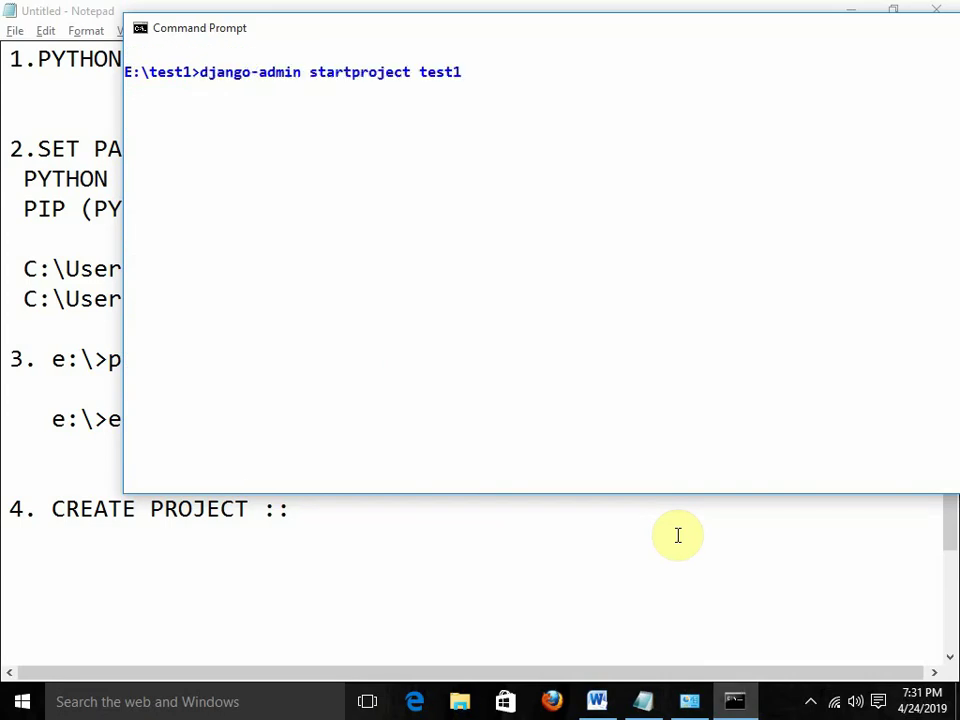
# Step: Create the contact app with 'python manage.py startapp contact'
pyautogui.press('BackSpace')
pyautogui.press('BackSpace')
pyautogui.press('BackSpace')
pyautogui.press('BackSpace')
pyautogui.press('BackSpace')
pyautogui.press('BackSpace')
pyautogui.press('BackSpace')
pyautogui.press('BackSpace')
pyautogui.press('BackSpace')
pyautogui.press('BackSpace')
pyautogui.press('BackSpace')
pyautogui.press('BackSpace')
pyautogui.press('BackSpace')
pyautogui.press('BackSpace')
pyautogui.press('BackSpace')
pyautogui.press('BackSpace')
pyautogui.press('BackSpace')
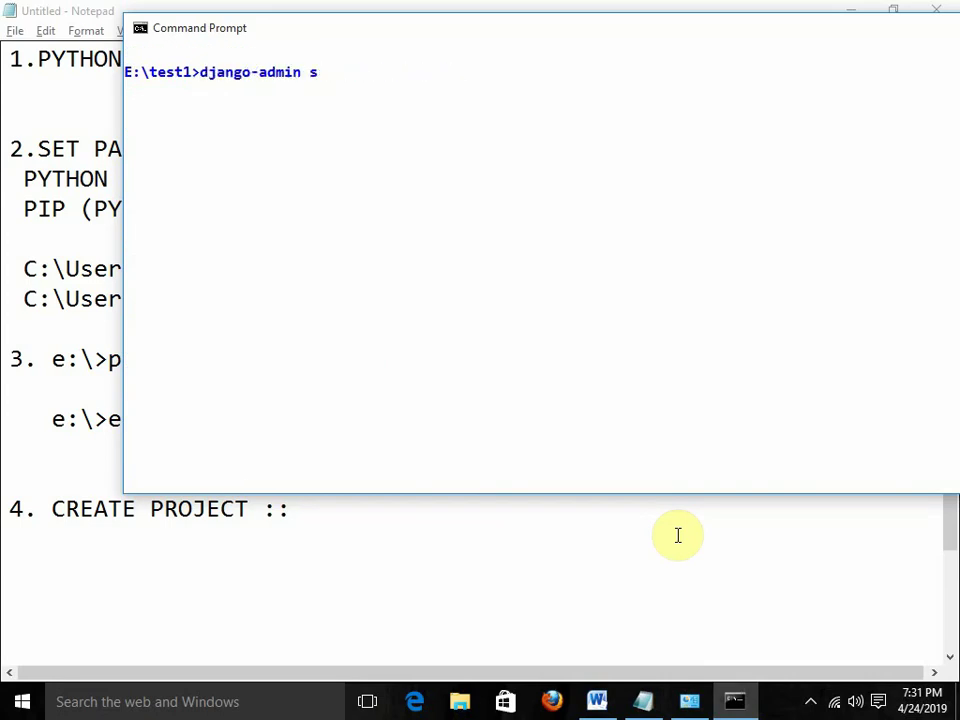
pyautogui.press('BackSpace')
pyautogui.press('BackSpace')
pyautogui.press('BackSpace')
pyautogui.press('BackSpace')
pyautogui.press('BackSpace')
pyautogui.press('BackSpace')
pyautogui.press('BackSpace')
pyautogui.press('BackSpace')
pyautogui.press('BackSpace')
pyautogui.press('BackSpace')
pyautogui.press('BackSpace')
pyautogui.press('BackSpace')
pyautogui.press('BackSpace')
pyautogui.press('BackSpace')
pyautogui.write('dir/ad')
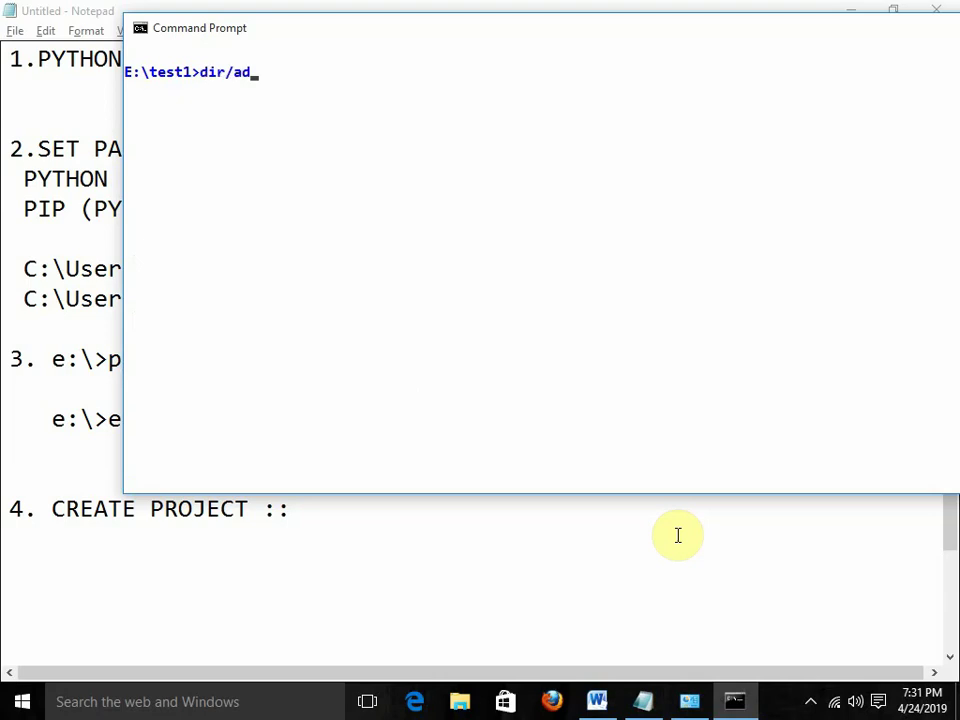
pyautogui.press('Up')
pyautogui.press('BackSpace')
pyautogui.press('BackSpace')
pyautogui.press('BackSpace')
pyautogui.press('BackSpace')
pyautogui.press('BackSpace')
pyautogui.press('BackSpace')
pyautogui.press('BackSpace')
pyautogui.press('BackSpace')
pyautogui.write('python manage.p')
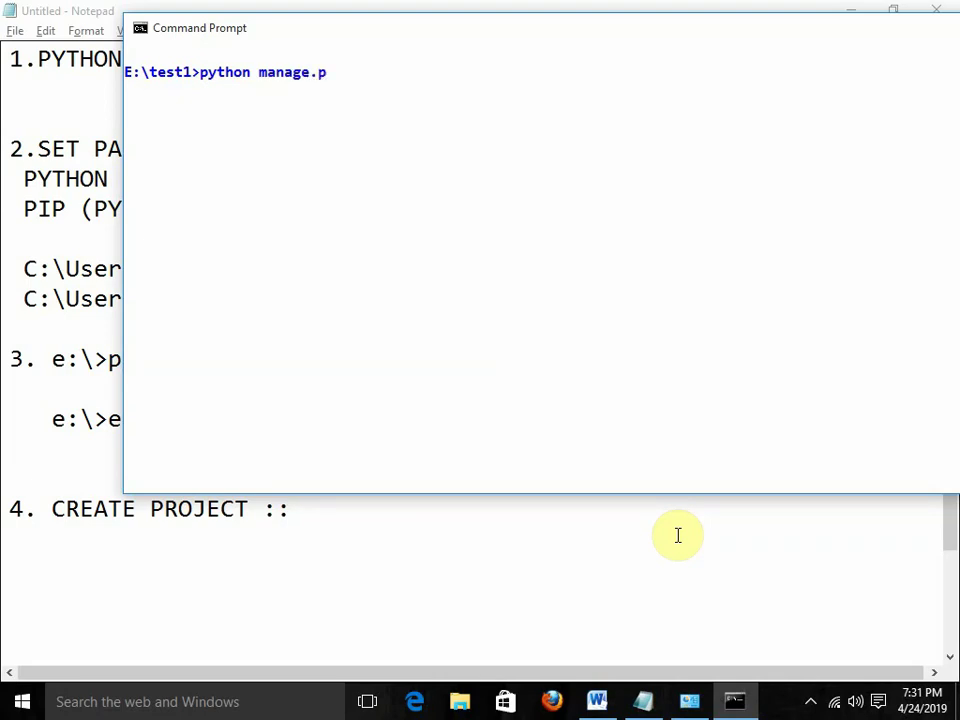
pyautogui.write('y startapp')
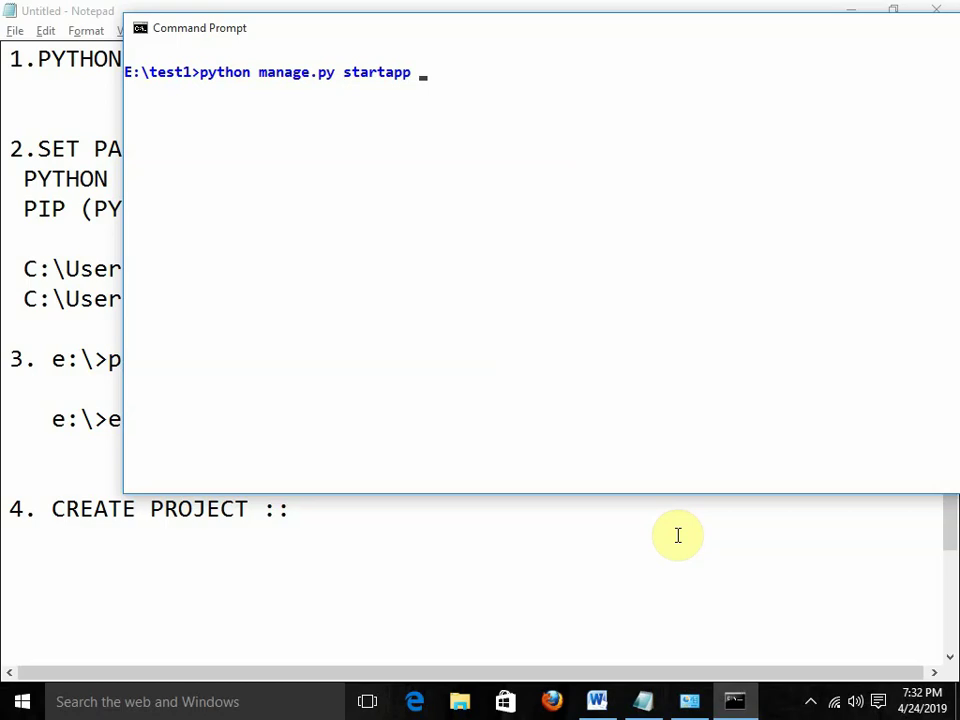
pyautogui.write(' contact')
pyautogui.press('Return')
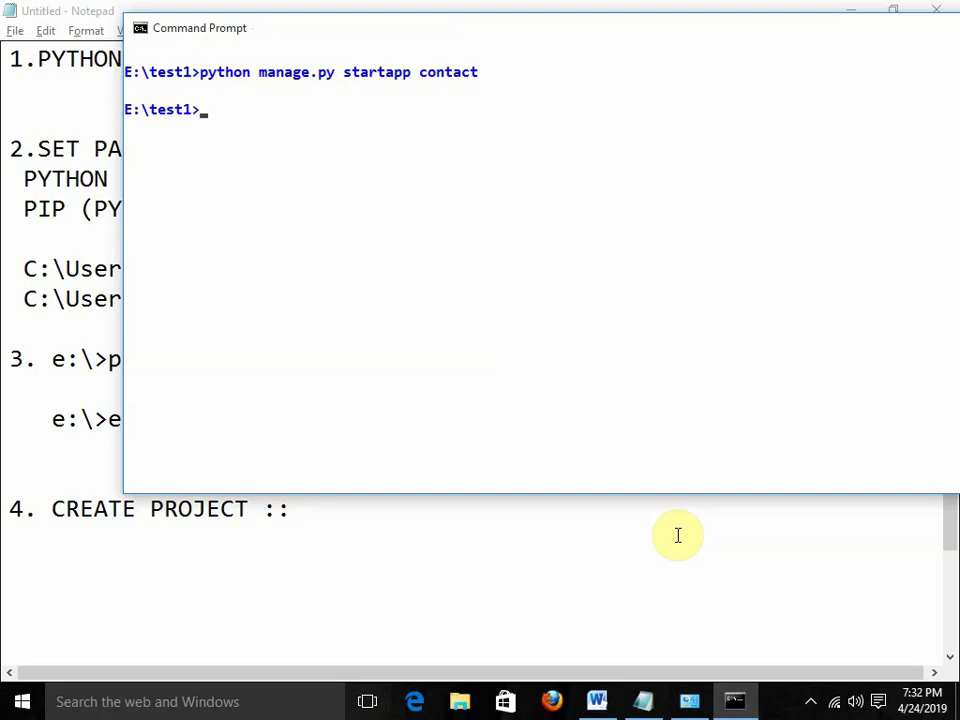
# Step: List test1 with dir to confirm the contact folder, then clear the console
pyautogui.write('dir')
pyautogui.press('Return')
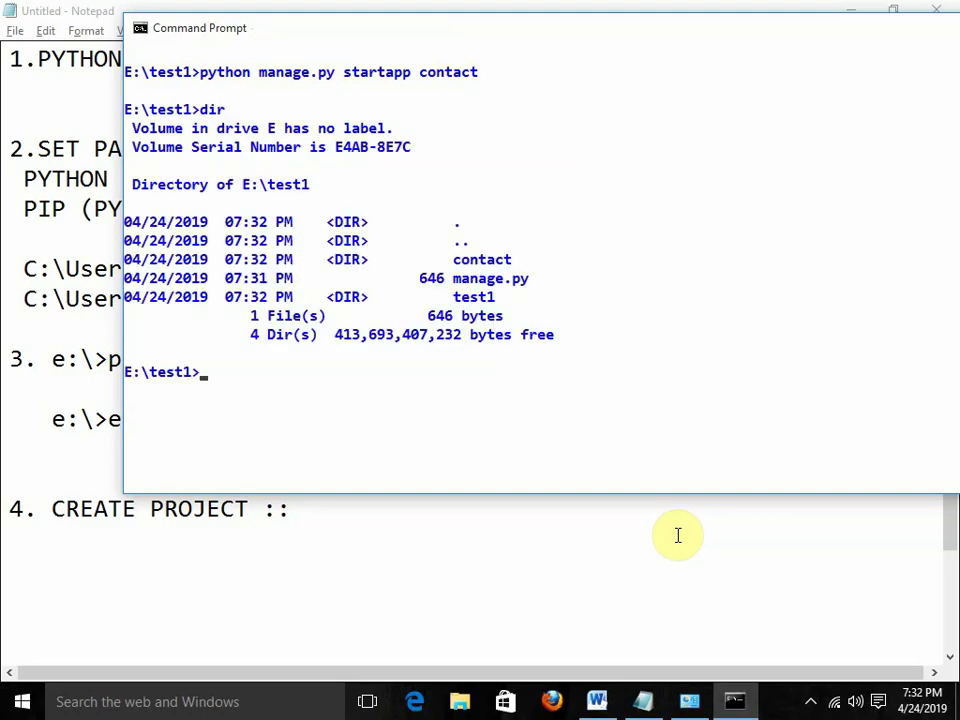
pyautogui.moveTo(453, 259); pyautogui.dragTo(514, 272)
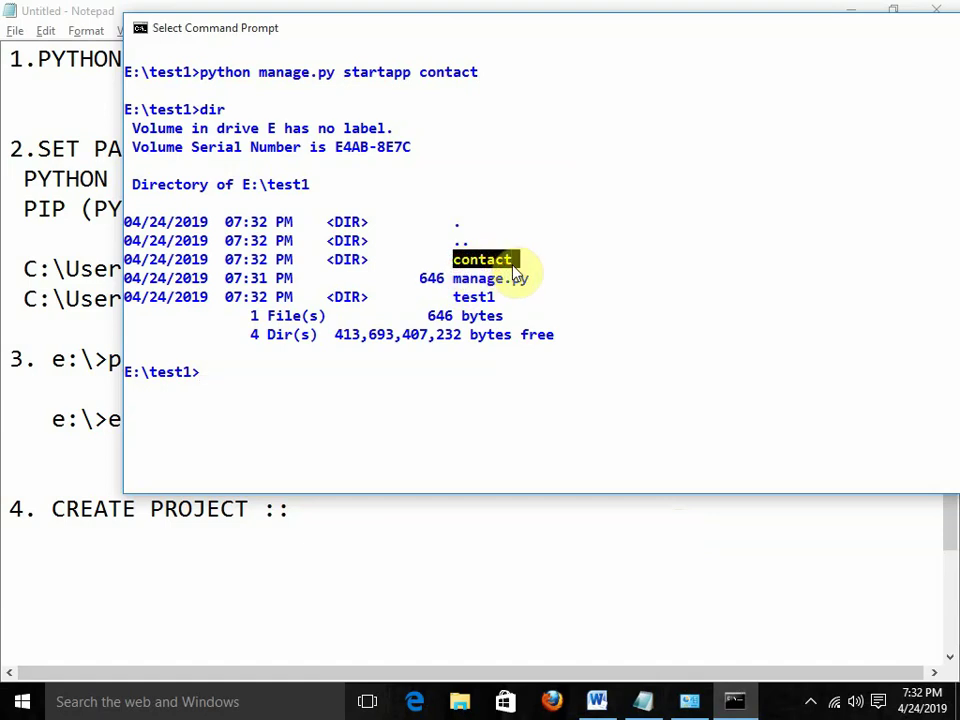
pyautogui.moveTo(445, 261); pyautogui.dragTo(498, 262)
pyautogui.click(384, 403)
pyautogui.write('cls')
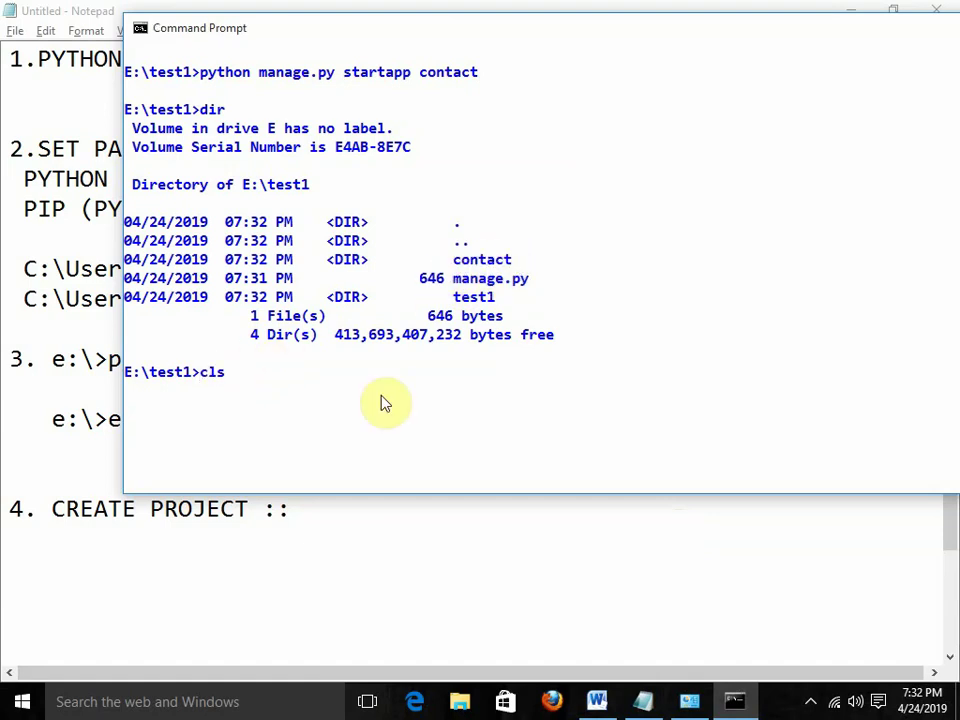
pyautogui.press('Return')
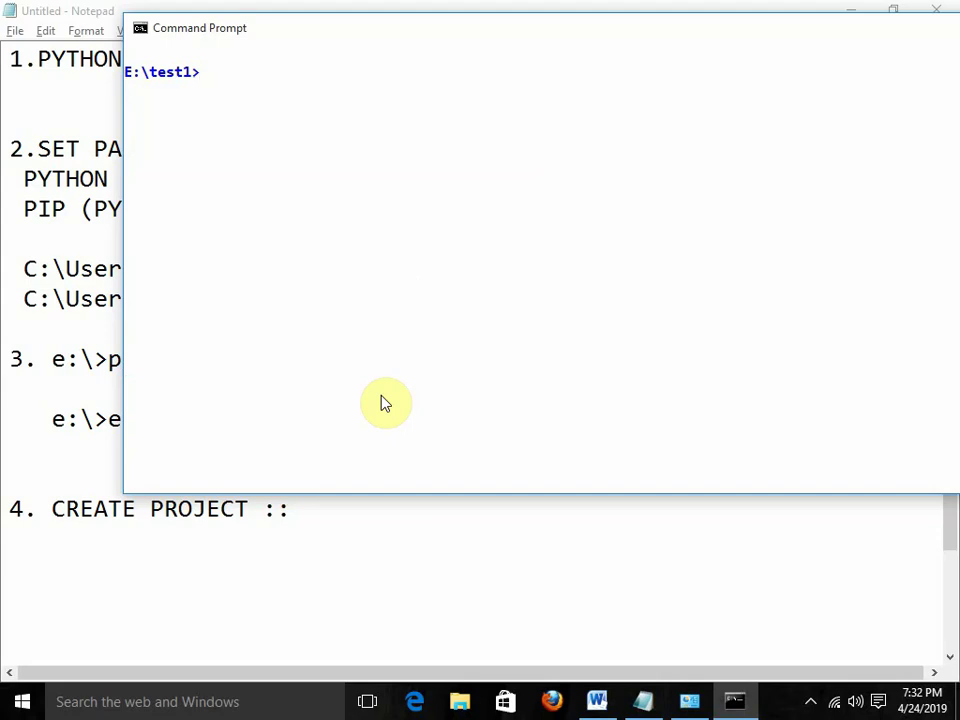
# Step: Enter 'python manage.py migrate' at the E:\test1> prompt without running it
pyautogui.write('python manage.')
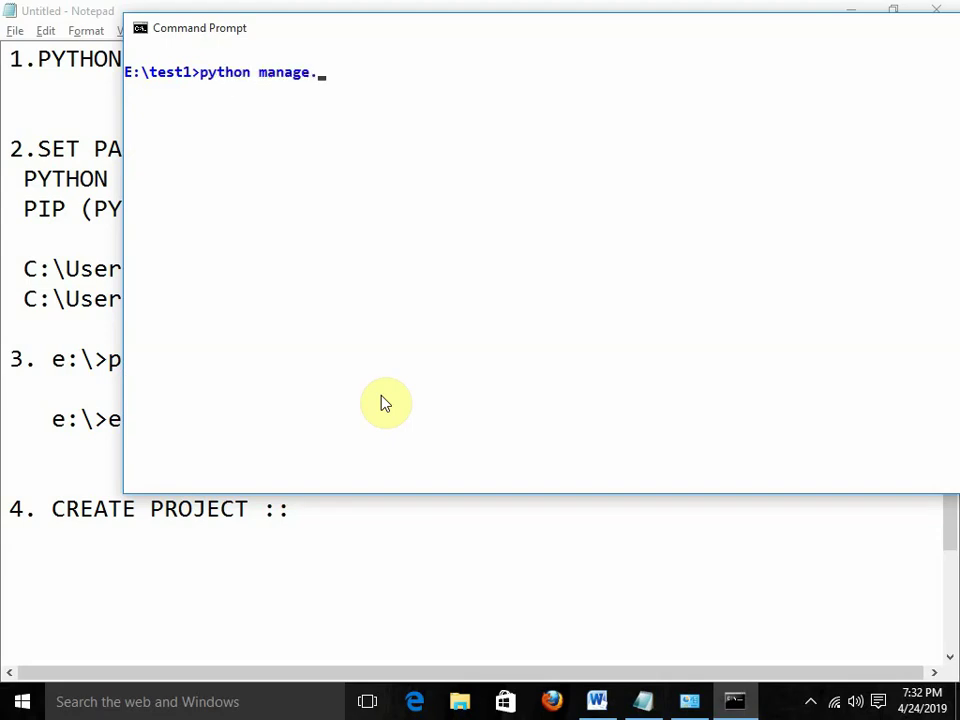
pyautogui.write('py migrate')
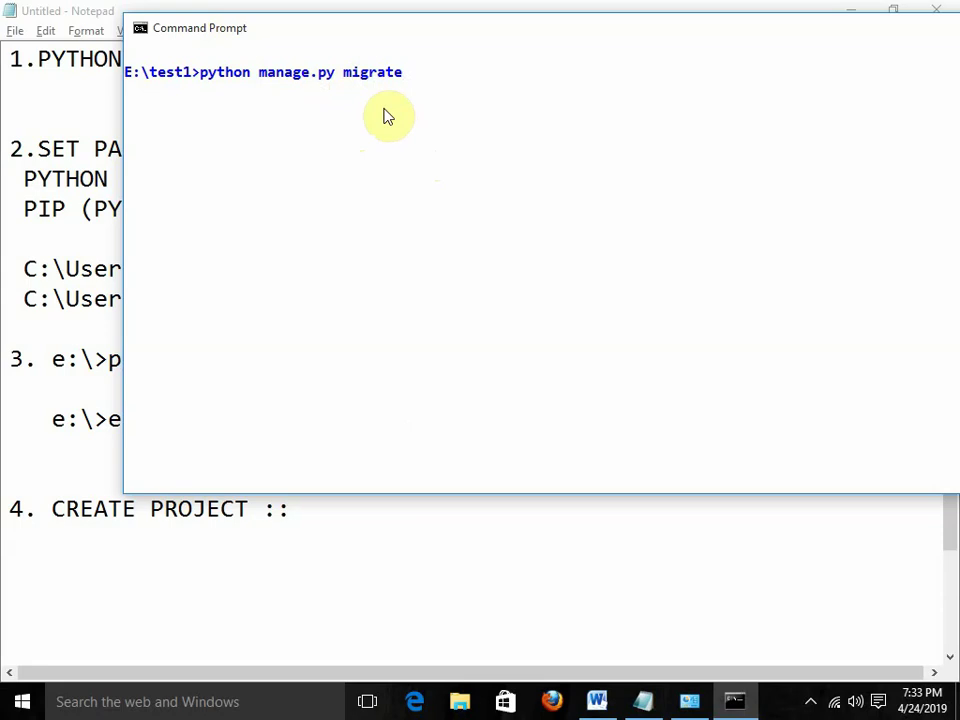
pyautogui.write('sqlite')
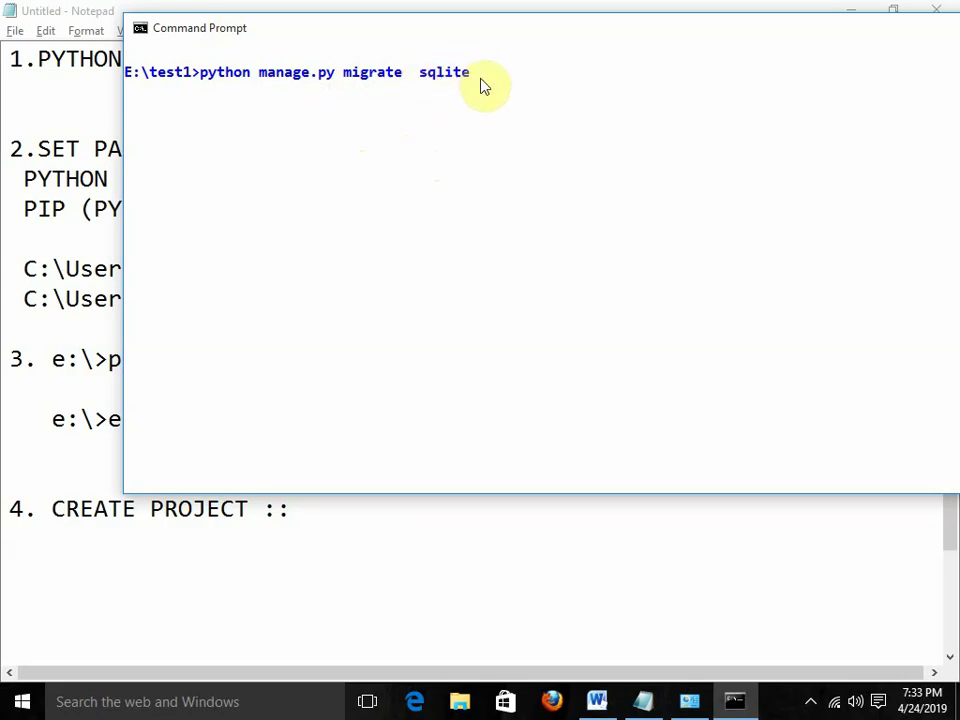
pyautogui.press('BackSpace')
pyautogui.press('BackSpace')
pyautogui.press('BackSpace')
pyautogui.press('BackSpace')
pyautogui.press('BackSpace')
pyautogui.press('BackSpace')
pyautogui.press('BackSpace')
pyautogui.press('BackSpace')
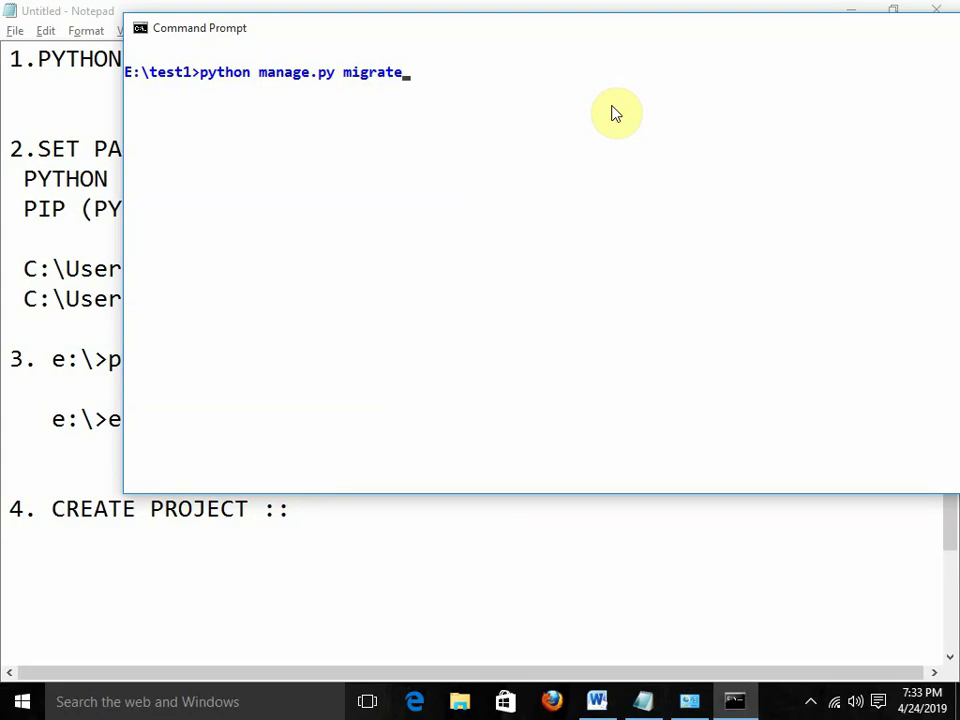
pyautogui.press('Return')
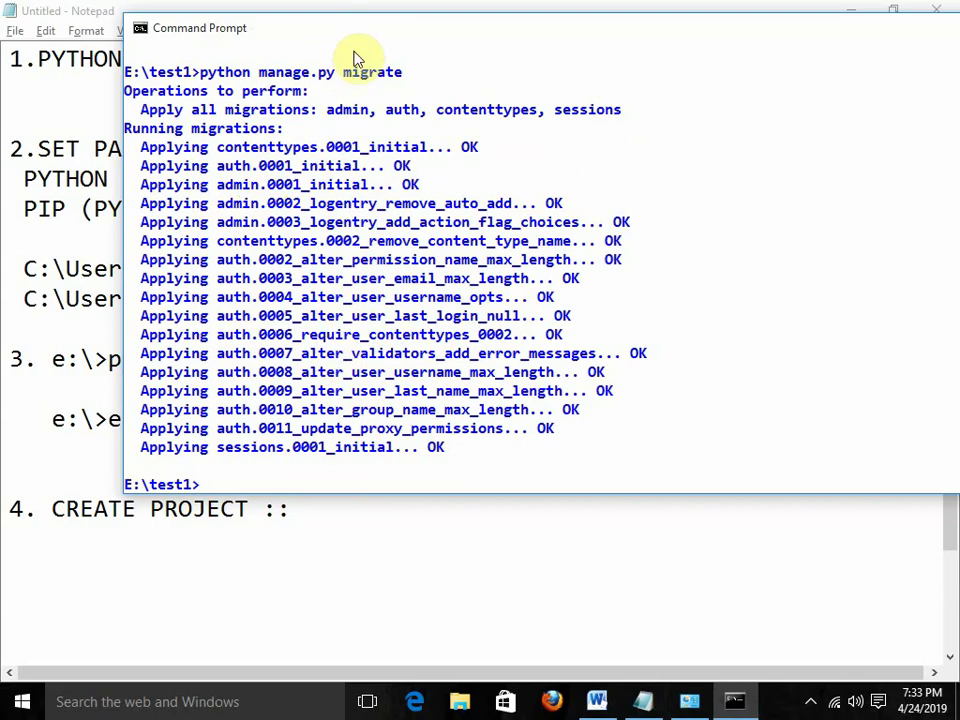
pyautogui.moveTo(373, 30); pyautogui.dragTo(346, 22)
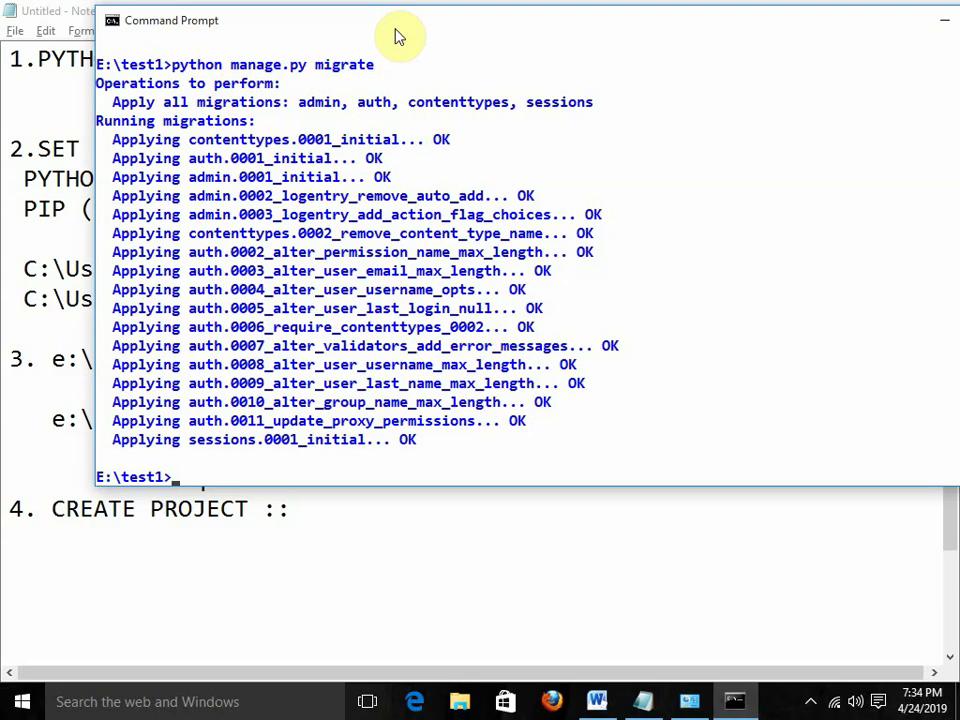
pyautogui.moveTo(397, 29)
pyautogui.mouseDown()
pyautogui.moveTo(407, 17)
pyautogui.moveTo(406, 39)
pyautogui.mouseUp()
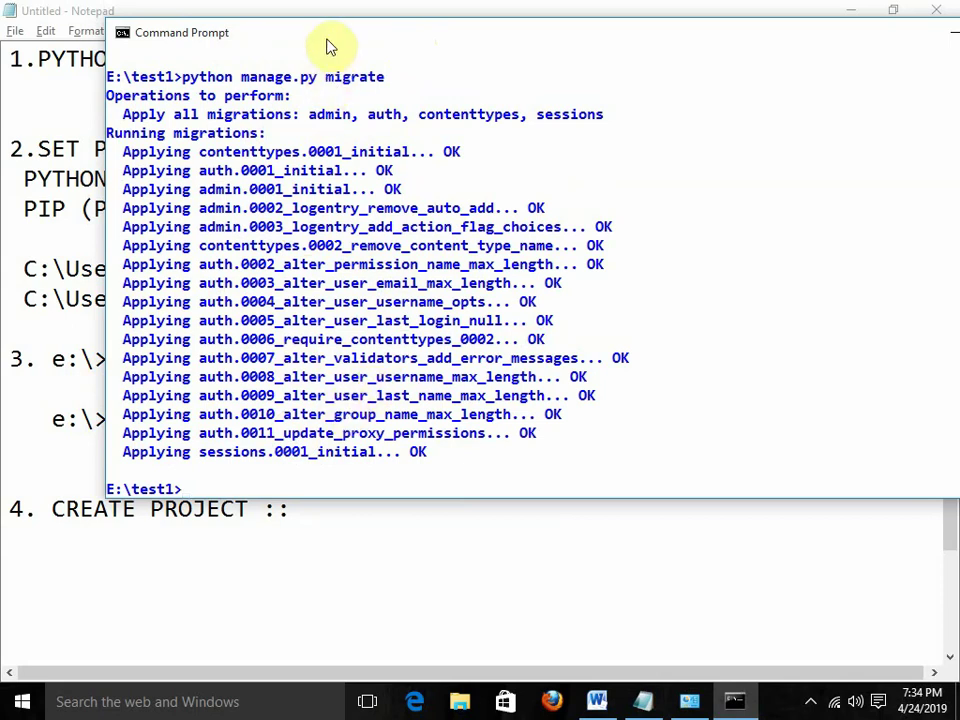
pyautogui.moveTo(332, 40); pyautogui.dragTo(317, 60)
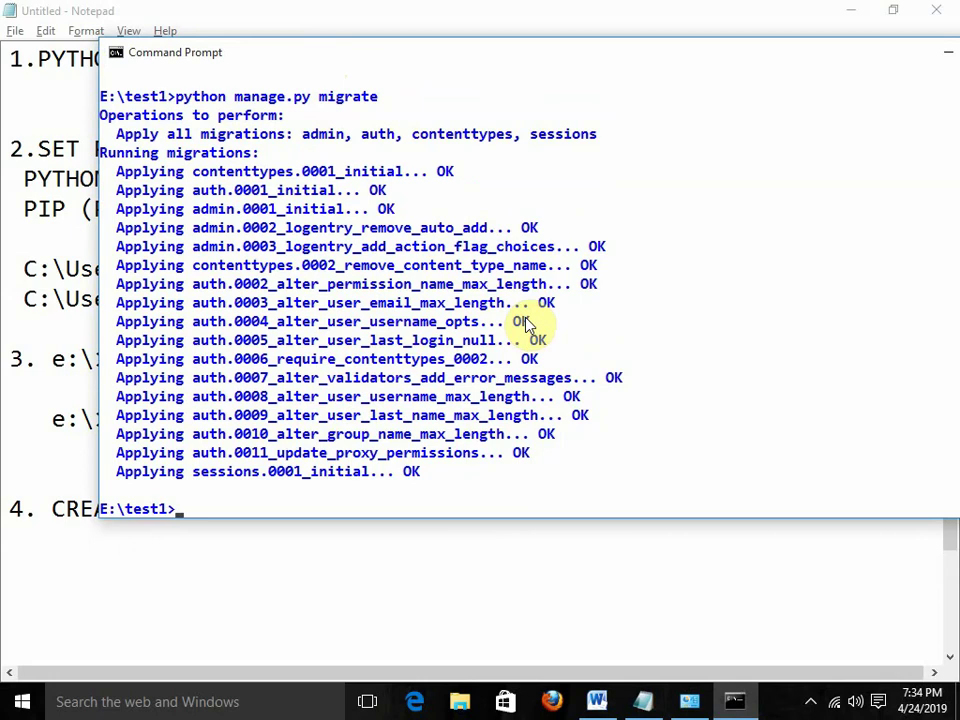
# Step: Run 'python manage.py createsuperuser' for the test1 project
pyautogui.write('python manage.py migrat')
pyautogui.press('BackSpace')
pyautogui.press('BackSpace')
pyautogui.press('BackSpace')
pyautogui.press('BackSpace')
pyautogui.press('BackSpace')
pyautogui.press('BackSpace')
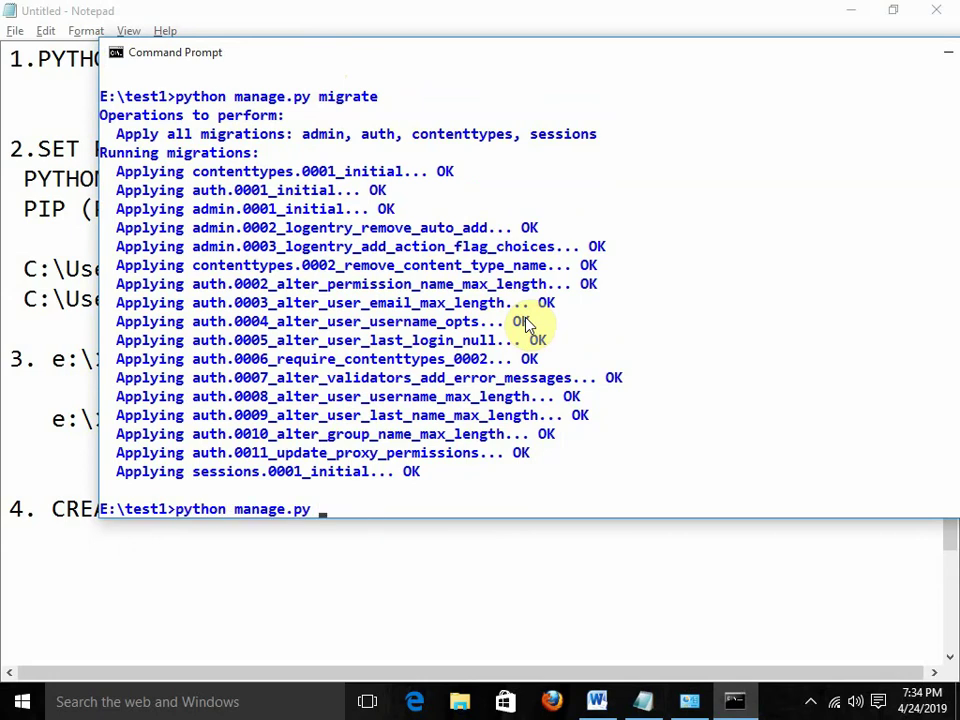
pyautogui.write('createsuperu')
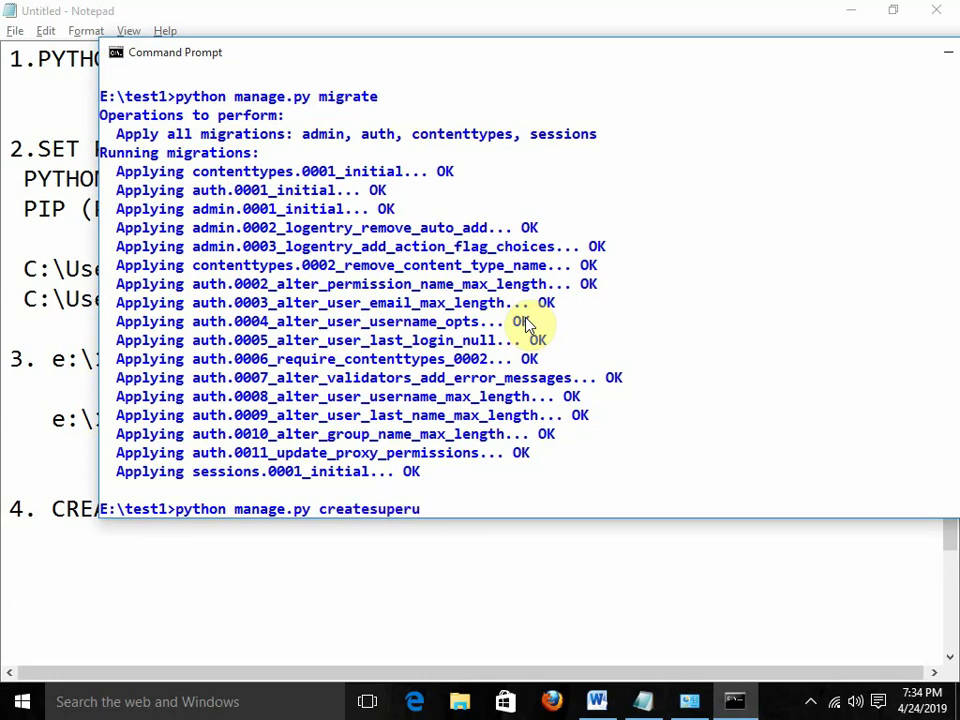
pyautogui.write('ser')
pyautogui.press('Return')
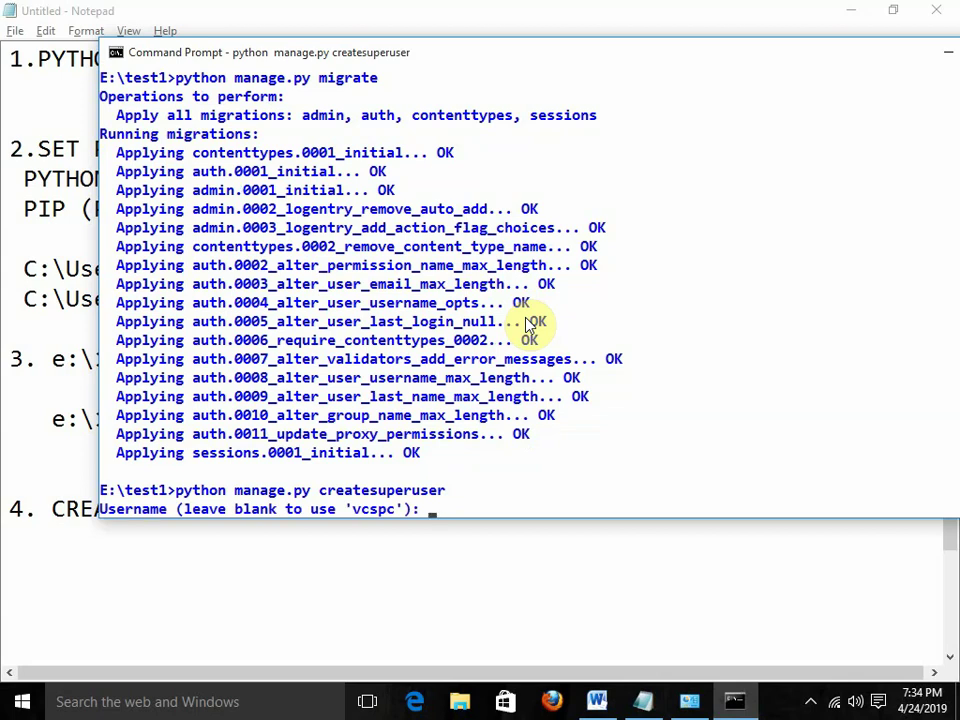
# Step: Enter the admin username, e-mail and password twice, then answer 'y' to bypass validation
pyautogui.write('santosh')
pyautogui.press('Return')
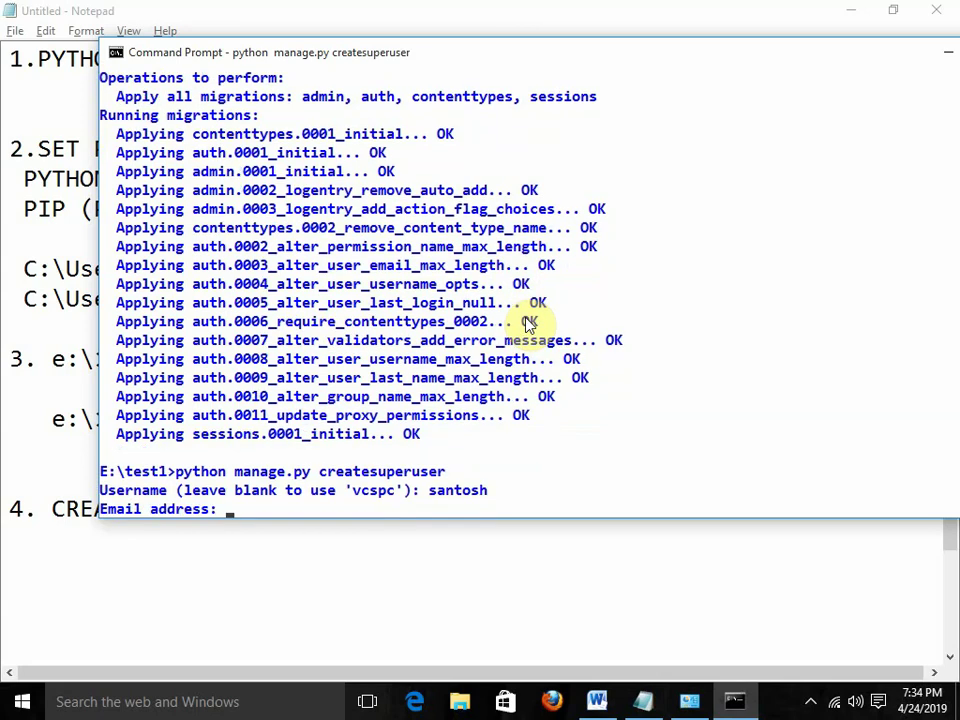
pyautogui.write('aaa@ddd.com')
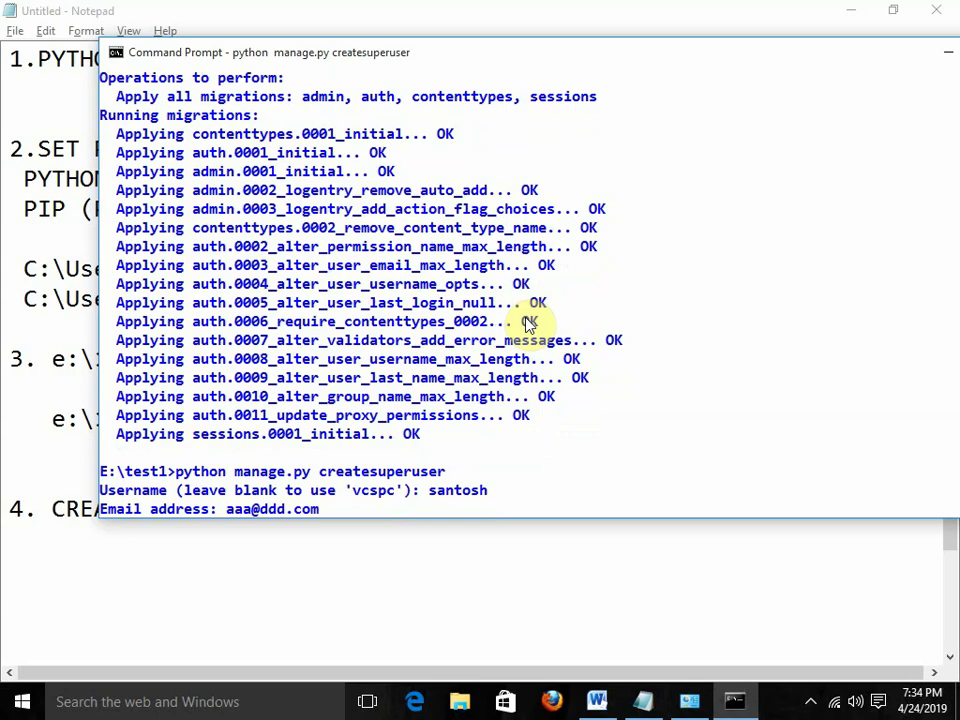
pyautogui.press('Return')
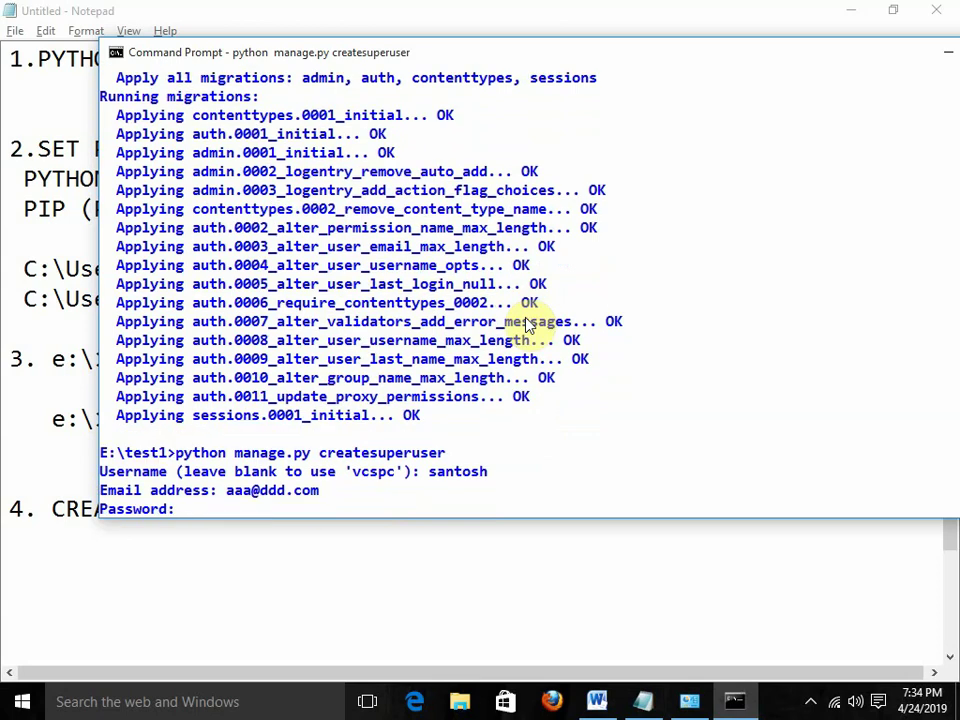
pyautogui.press('Return')
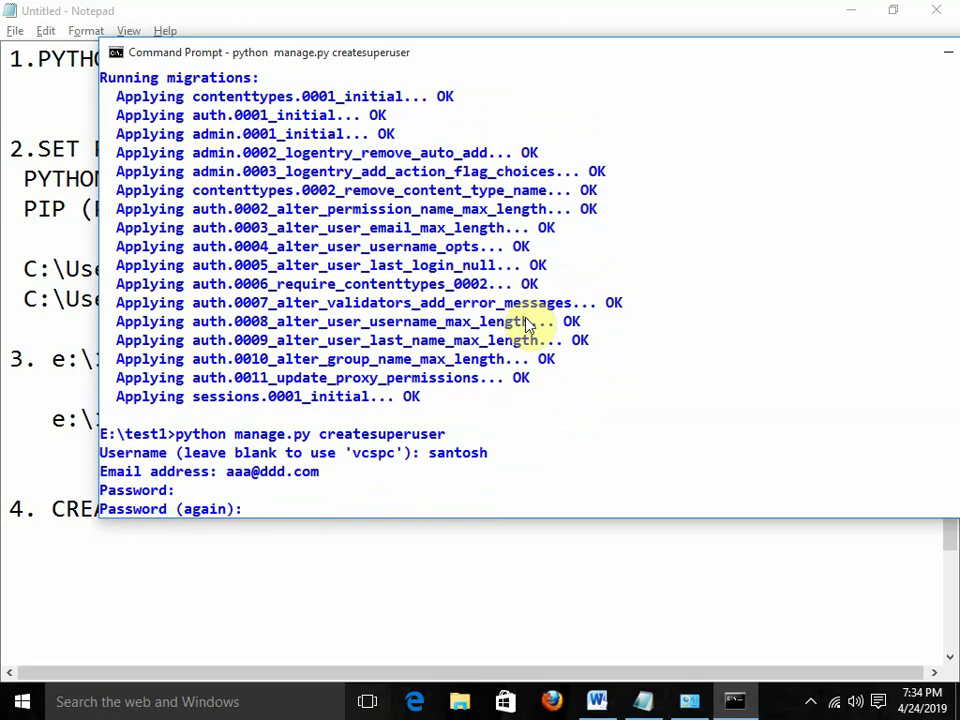
pyautogui.press('Return')
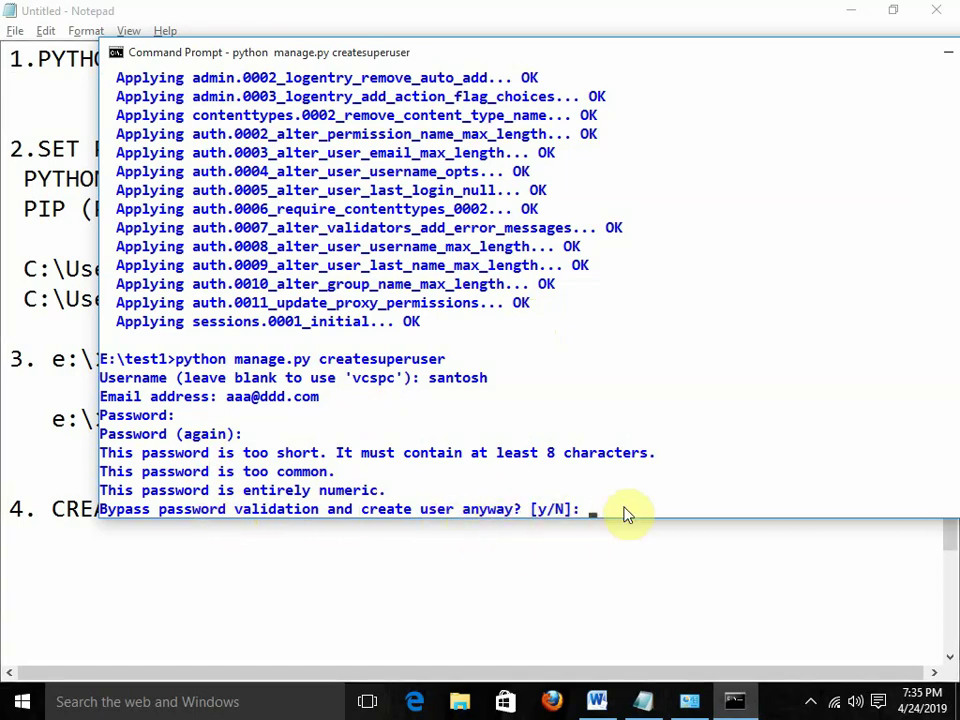
pyautogui.write('y')
pyautogui.press('Return')
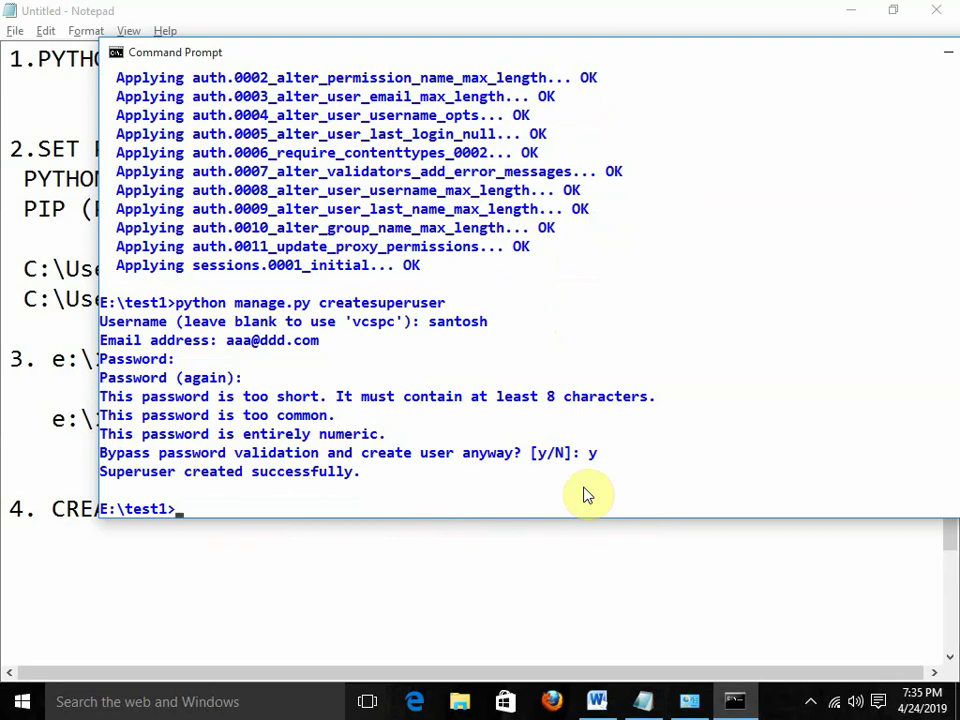
pyautogui.write('ython manage.py')
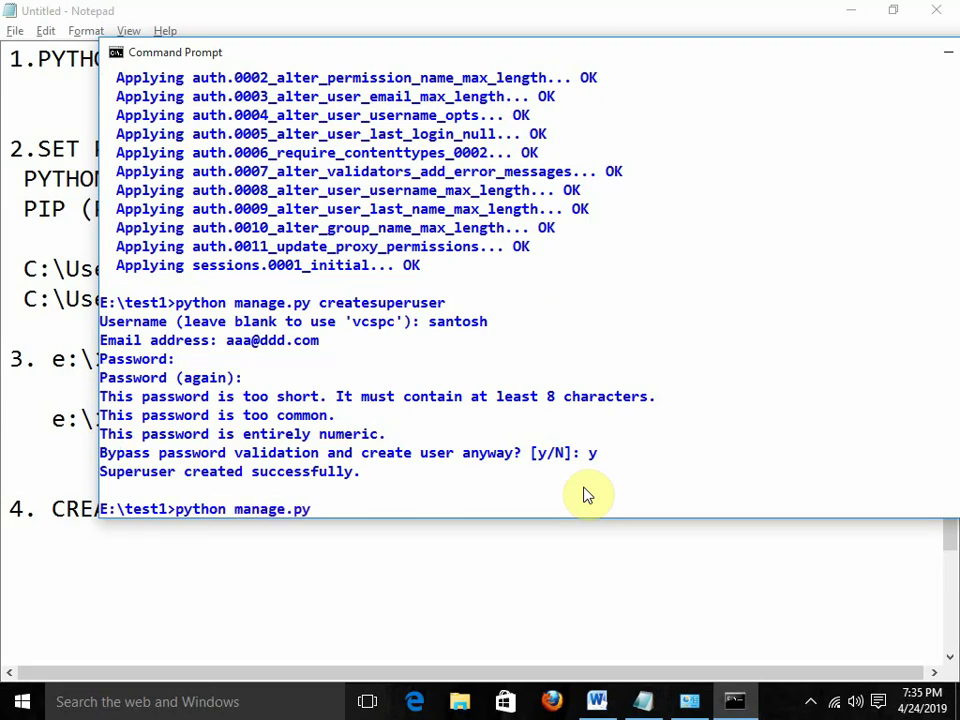
pyautogui.write(' runserver')
pyautogui.press('Return')
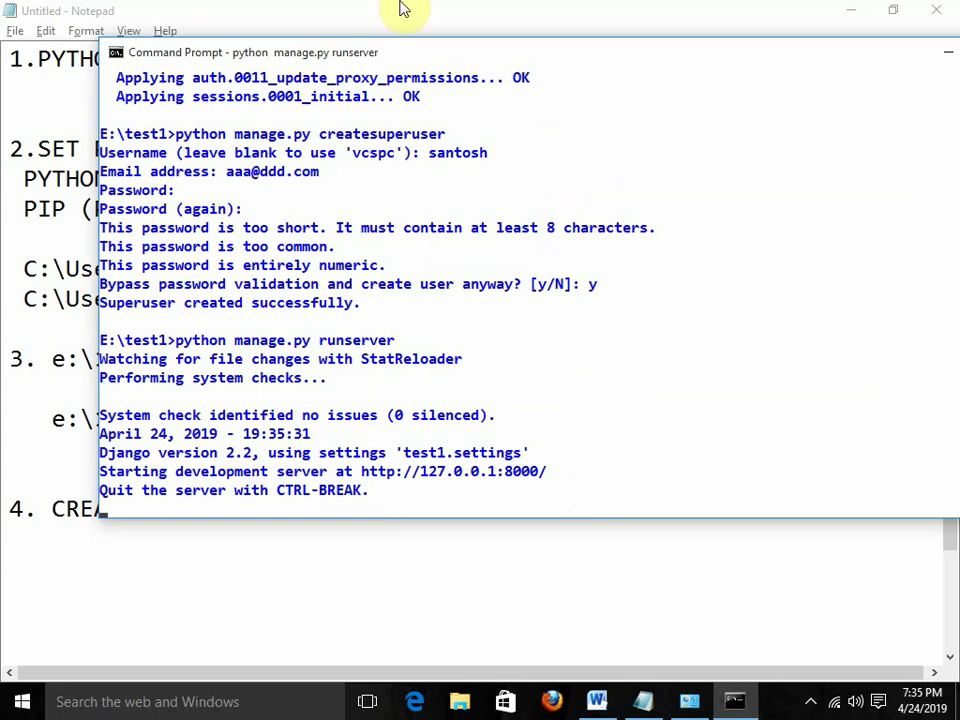
pyautogui.click(361, 476)
pyautogui.moveTo(361, 482); pyautogui.dragTo(544, 482)
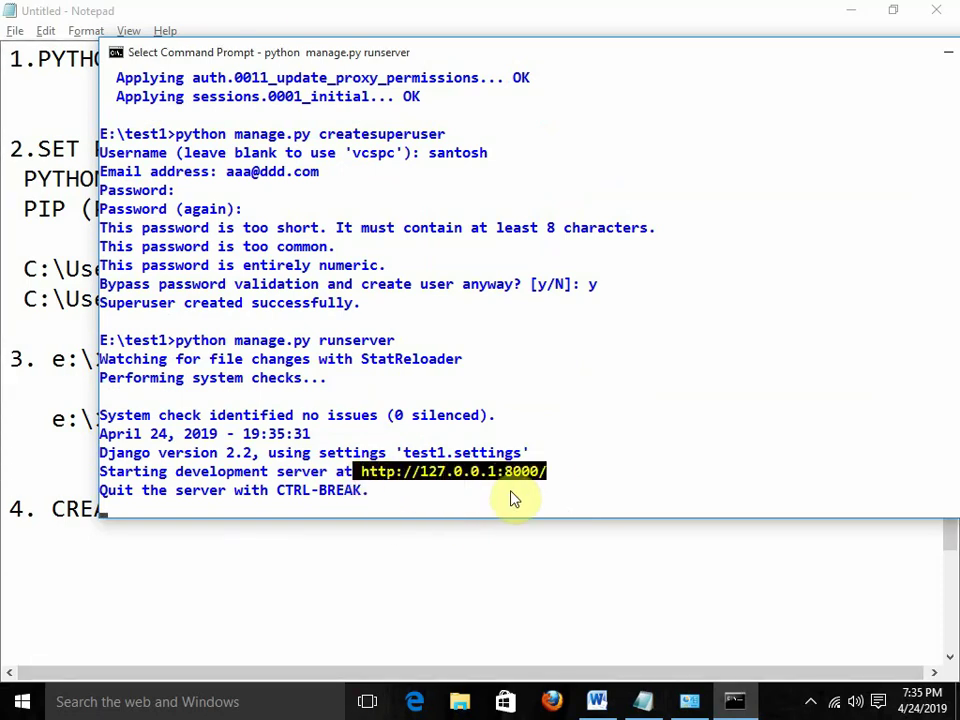
pyautogui.rightClick(510, 498)
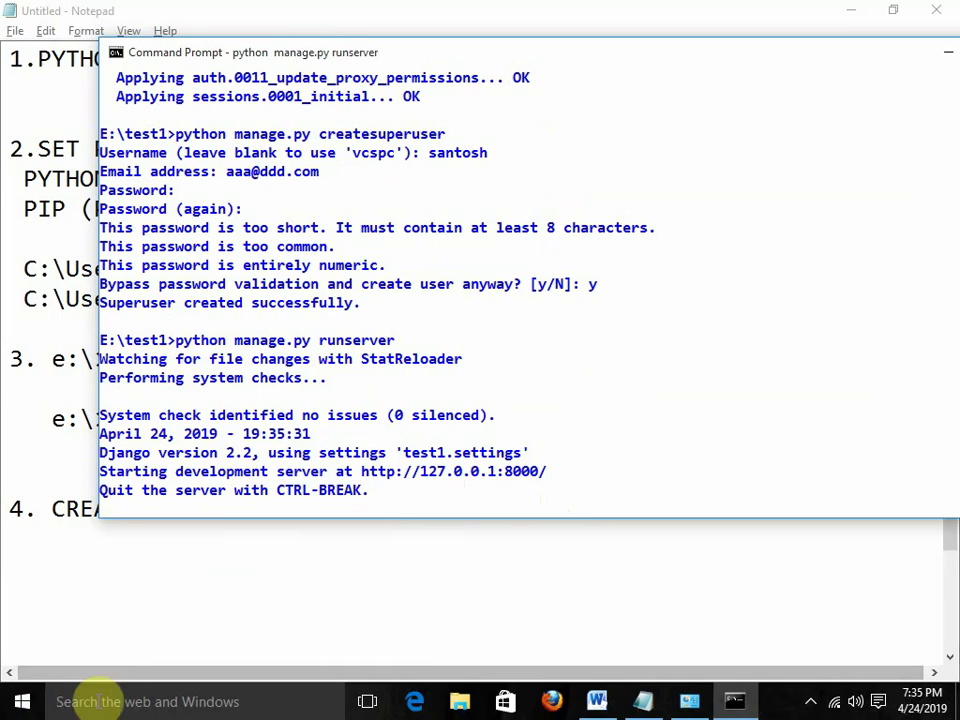
# Step: Launch Chrome and load the pasted address 127.0.0.1:8000
pyautogui.click(22, 703)
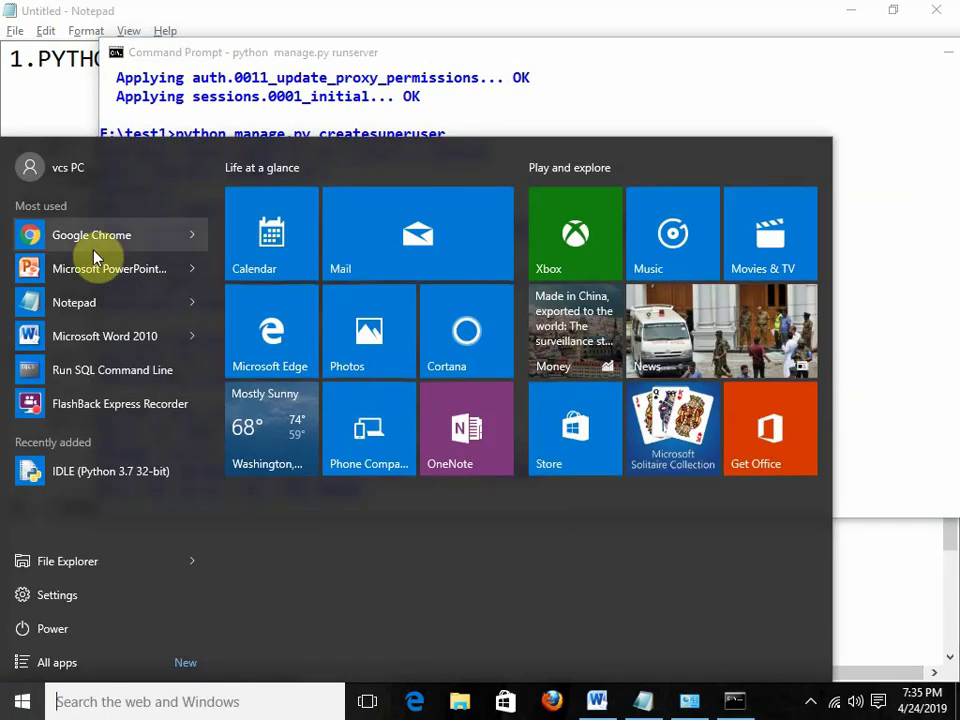
pyautogui.click(100, 250)
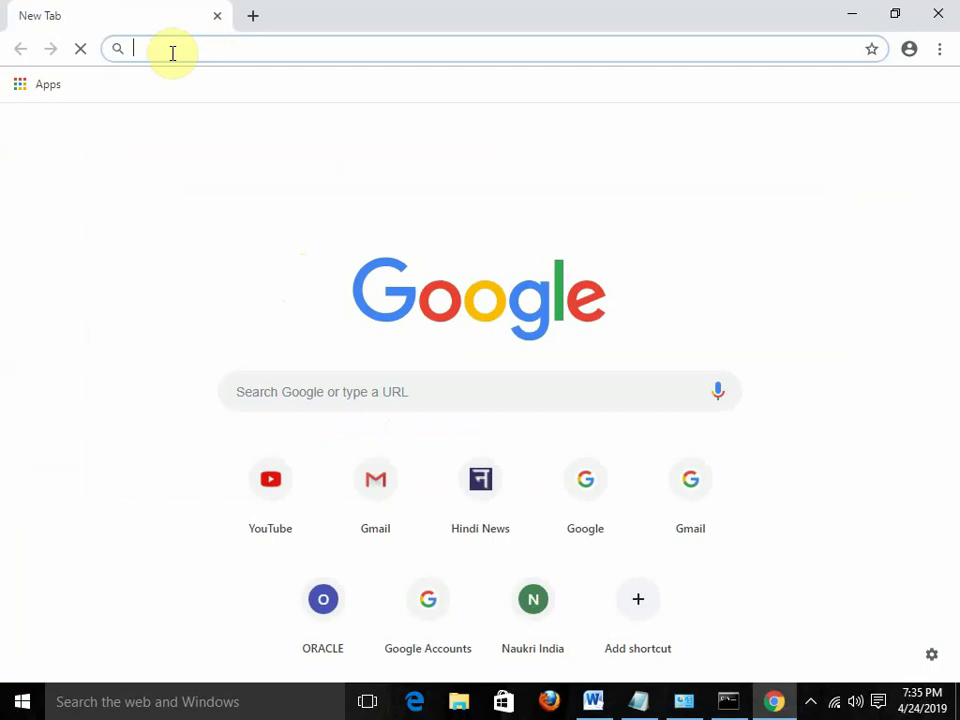
pyautogui.write('http://127.0.0.1:8000/')
pyautogui.click(145, 77)
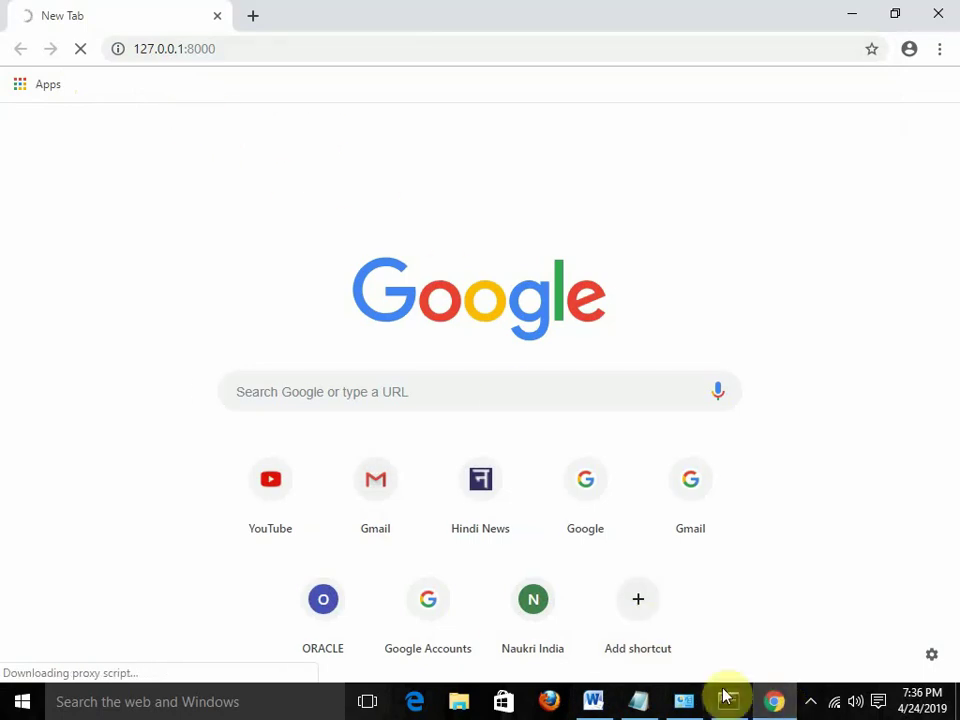
# Step: Check the server console, then highlight 'Congratulations!' on the Django welcome page
pyautogui.click(728, 701)
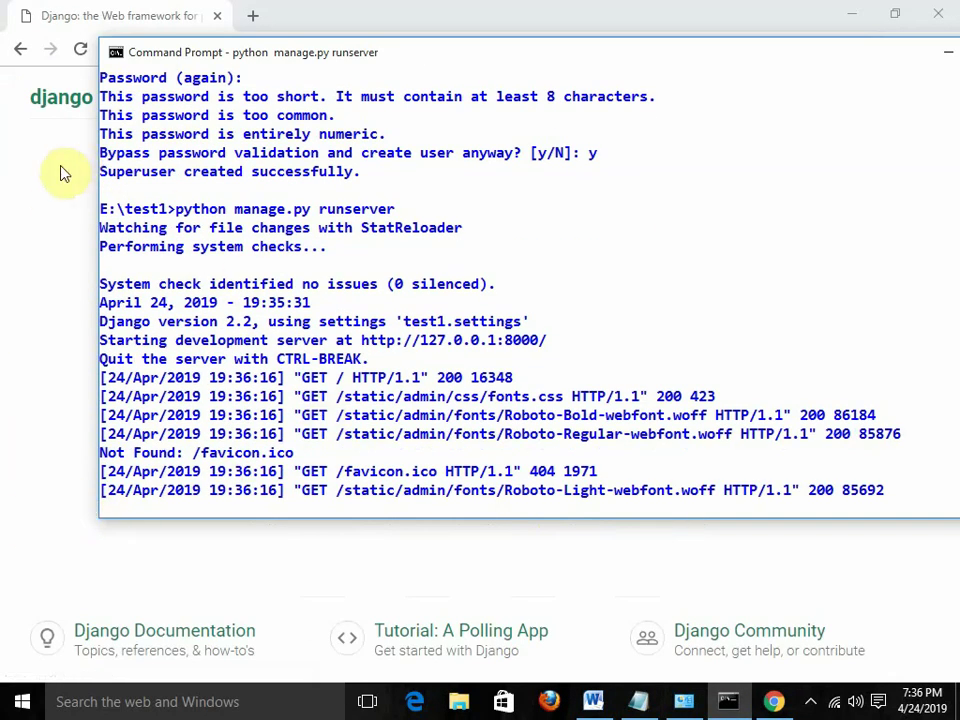
pyautogui.click(60, 180)
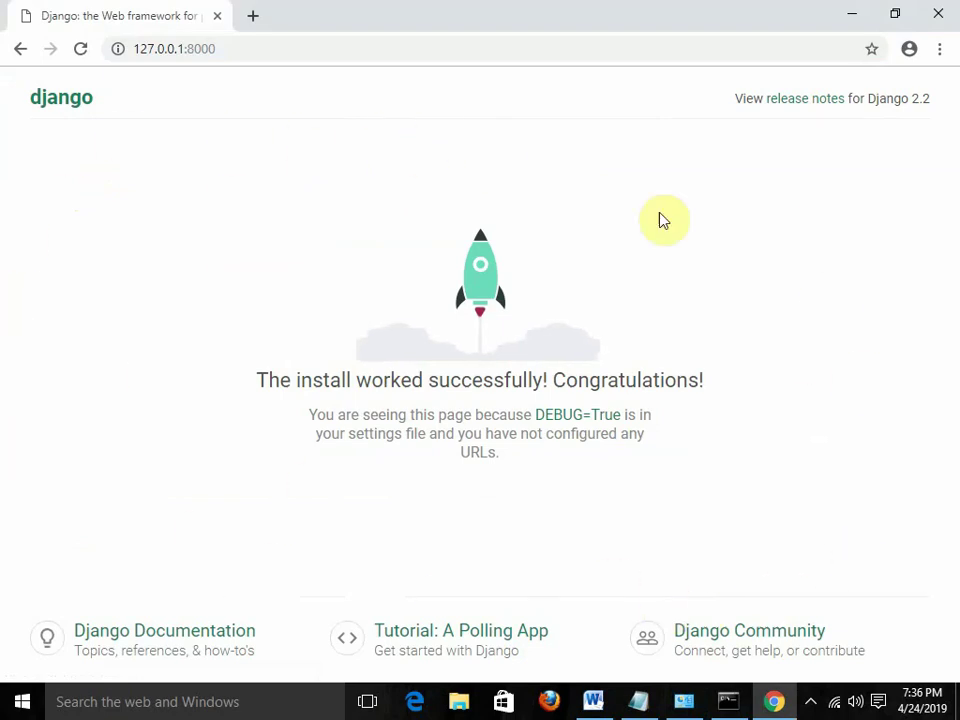
pyautogui.moveTo(553, 378); pyautogui.dragTo(706, 381)
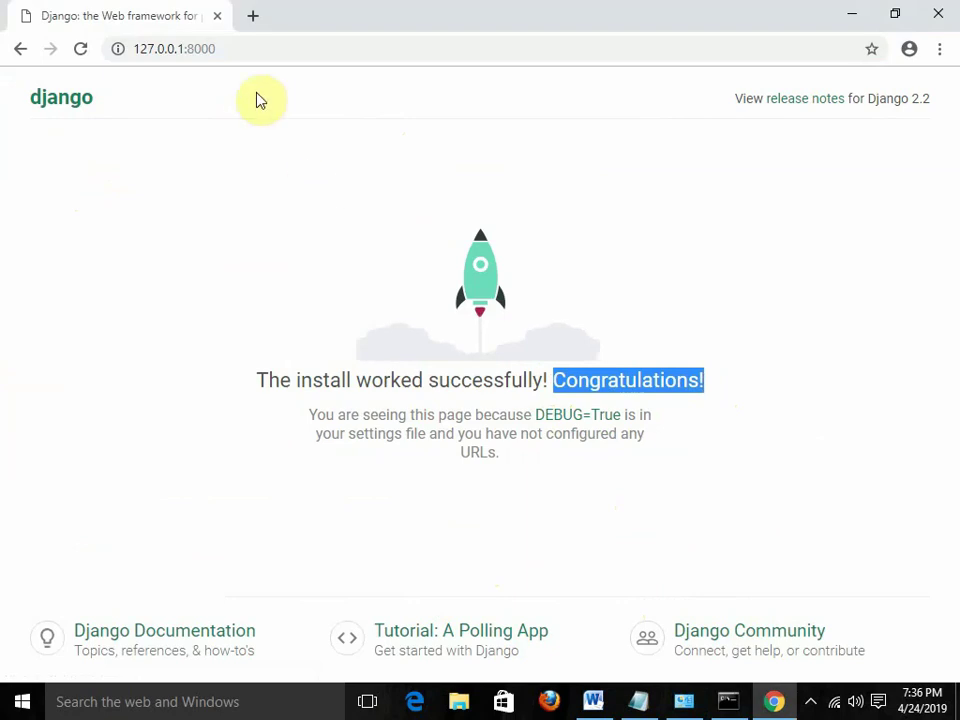
# Step: Open the Django admin at 127.0.0.1:8000/admin
pyautogui.click(232, 53)
pyautogui.click(232, 53)
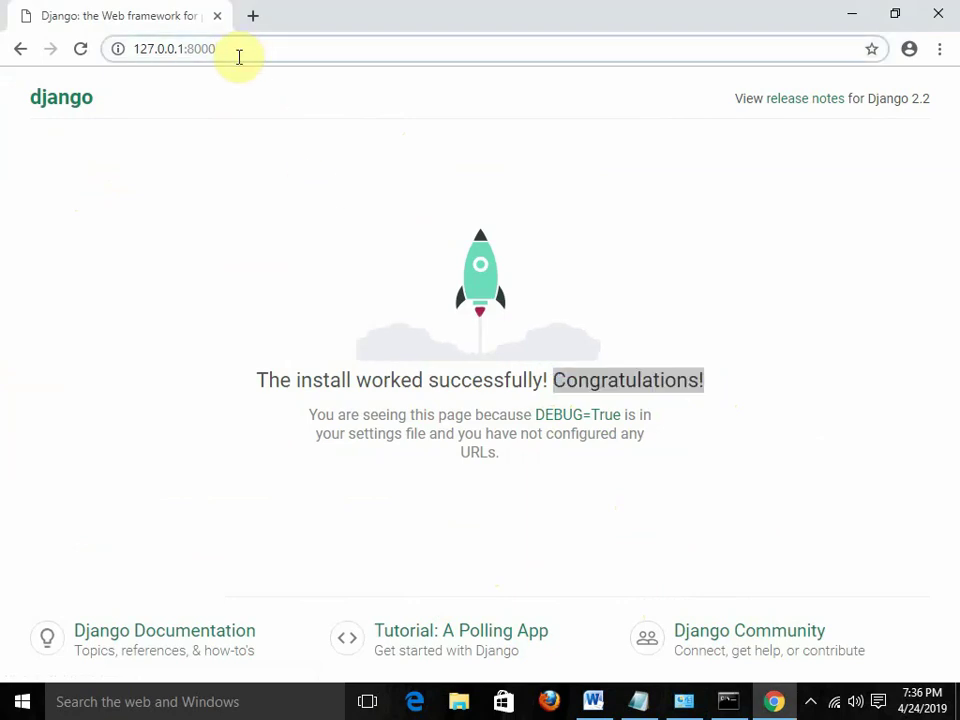
pyautogui.write('/admin')
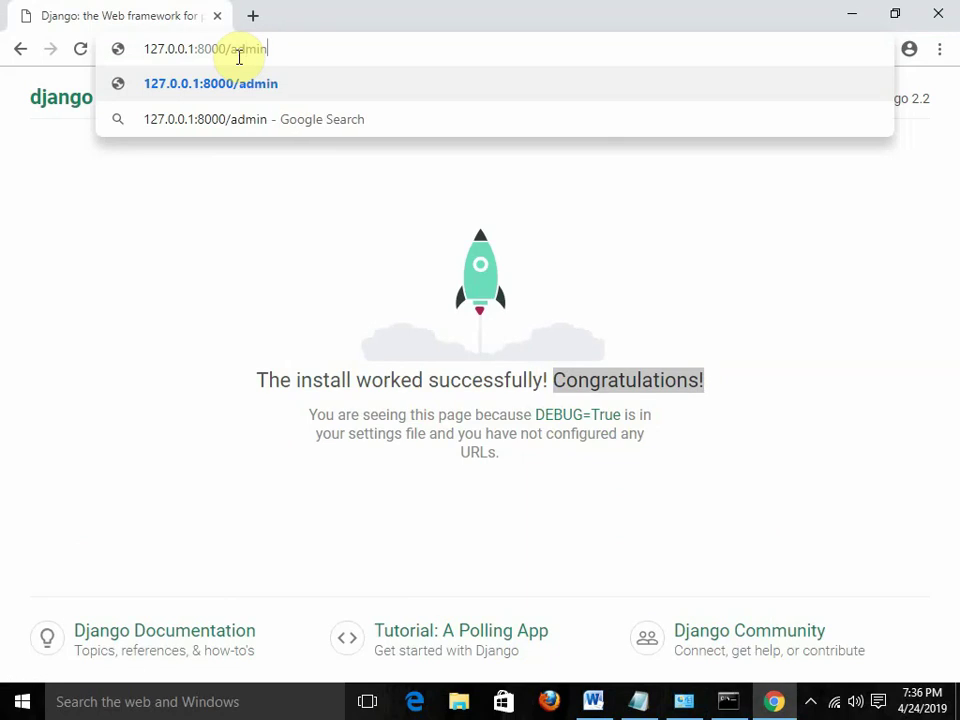
pyautogui.press('Return')
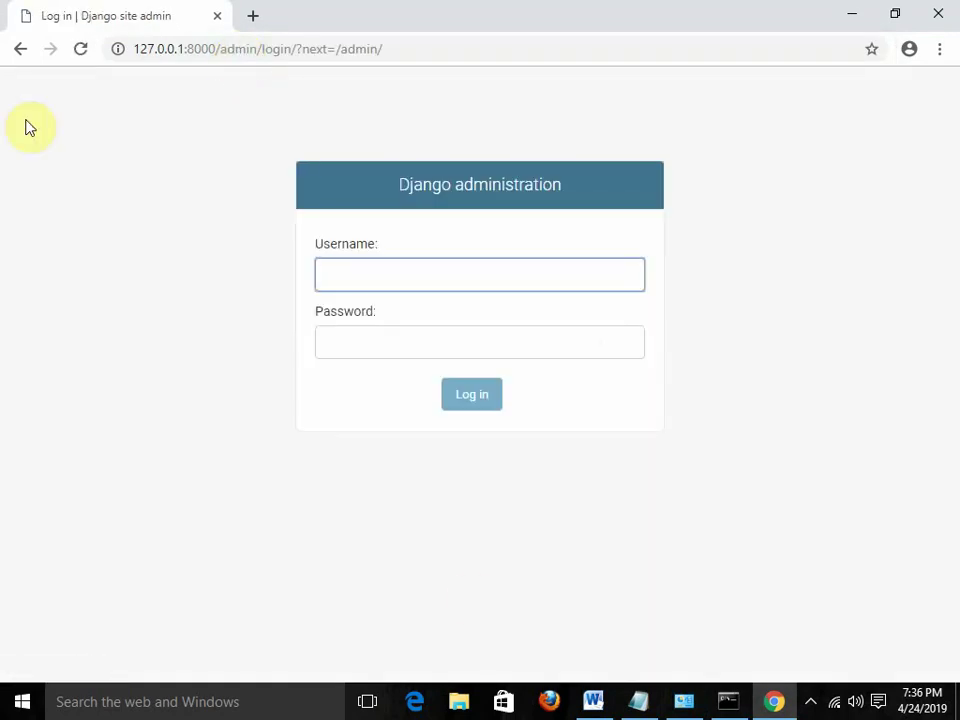
# Step: Log in with the superuser's username and password, declining Chrome's offer to save it
pyautogui.click(349, 281)
pyautogui.click(268, 315)
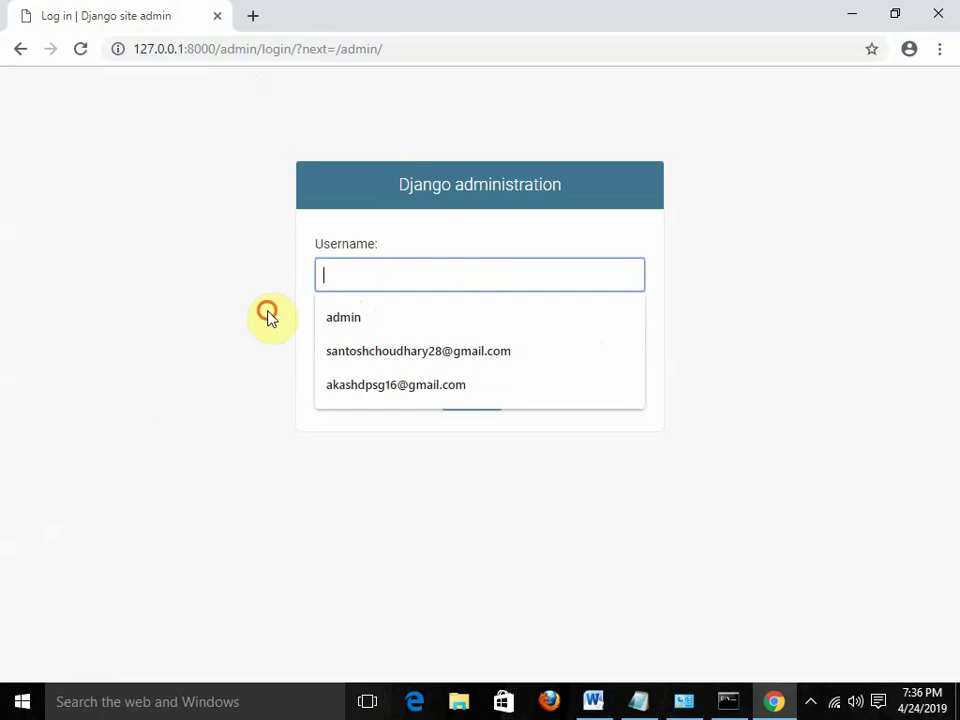
pyautogui.click(339, 279)
pyautogui.write('santo')
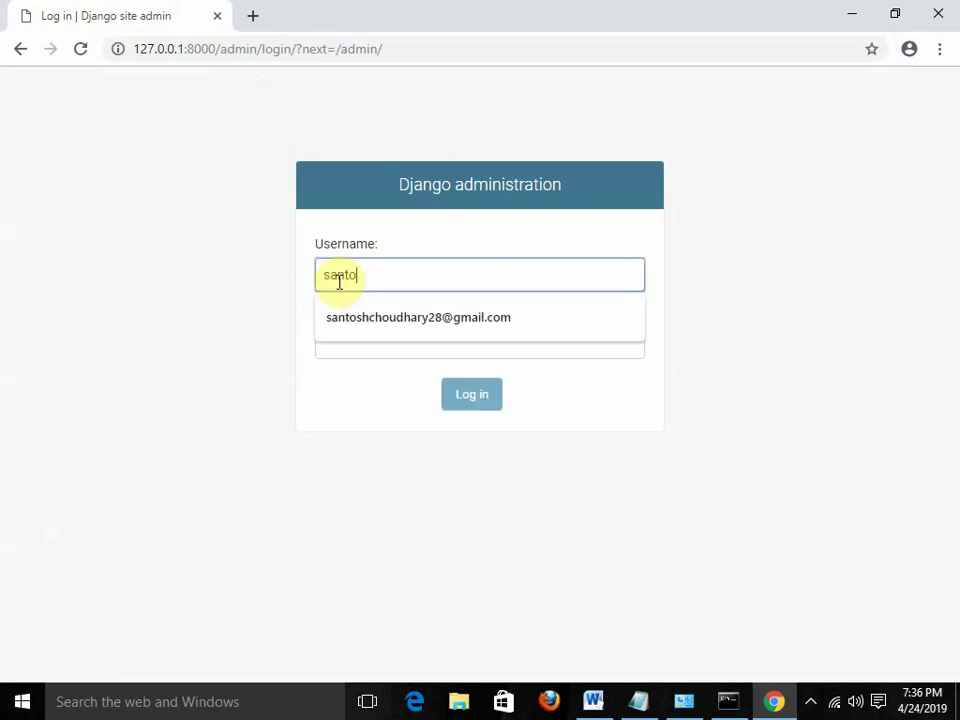
pyautogui.write('sh')
pyautogui.press('Tab')
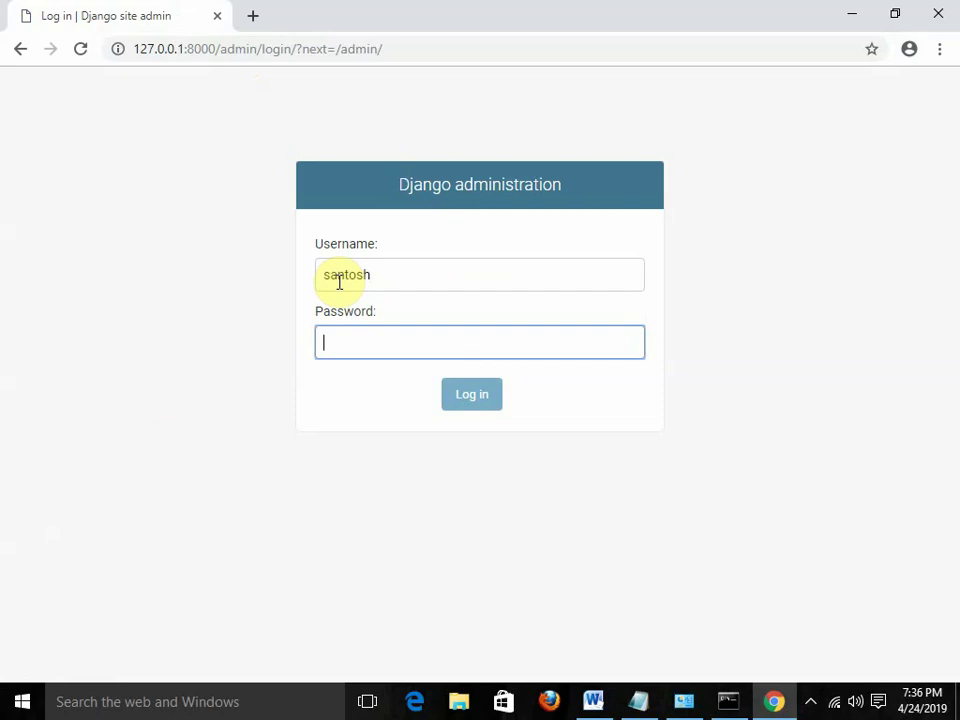
pyautogui.write('•••')
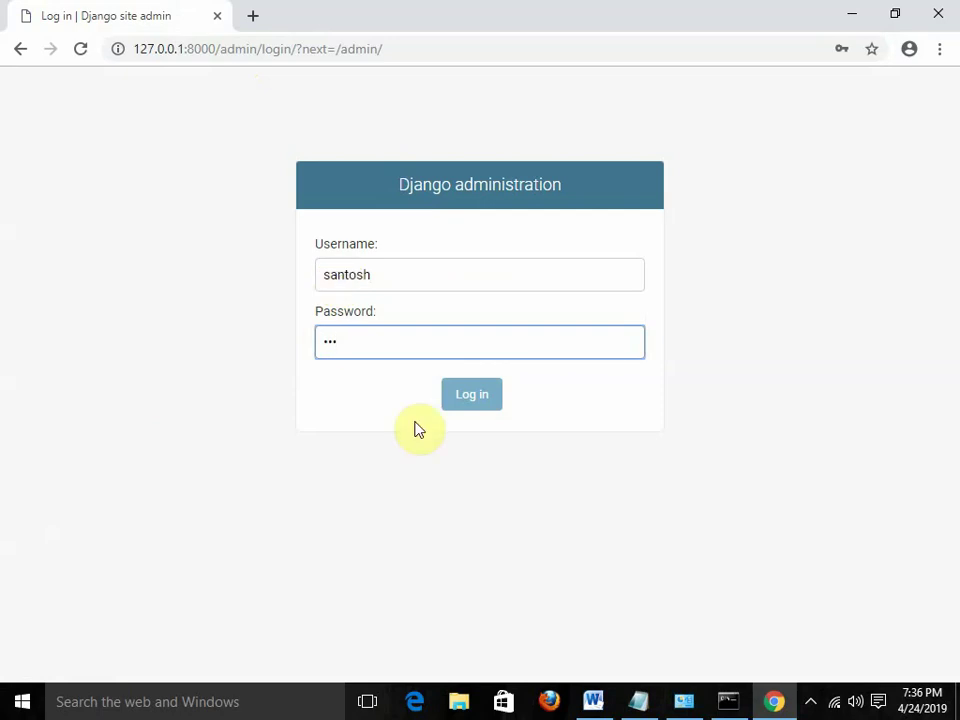
pyautogui.click(462, 400)
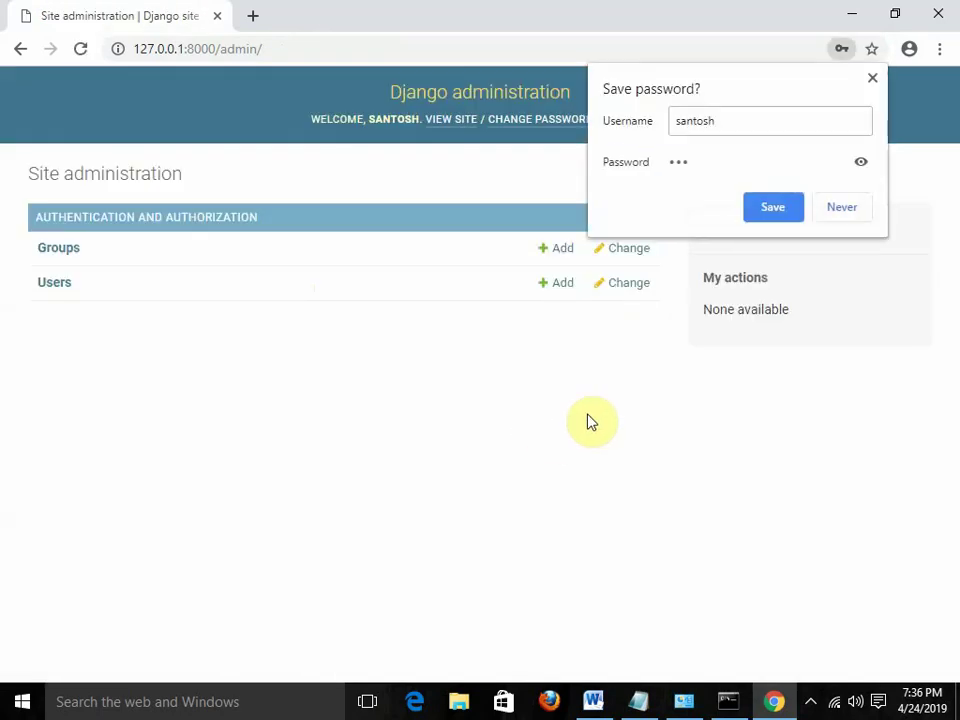
pyautogui.click(843, 207)
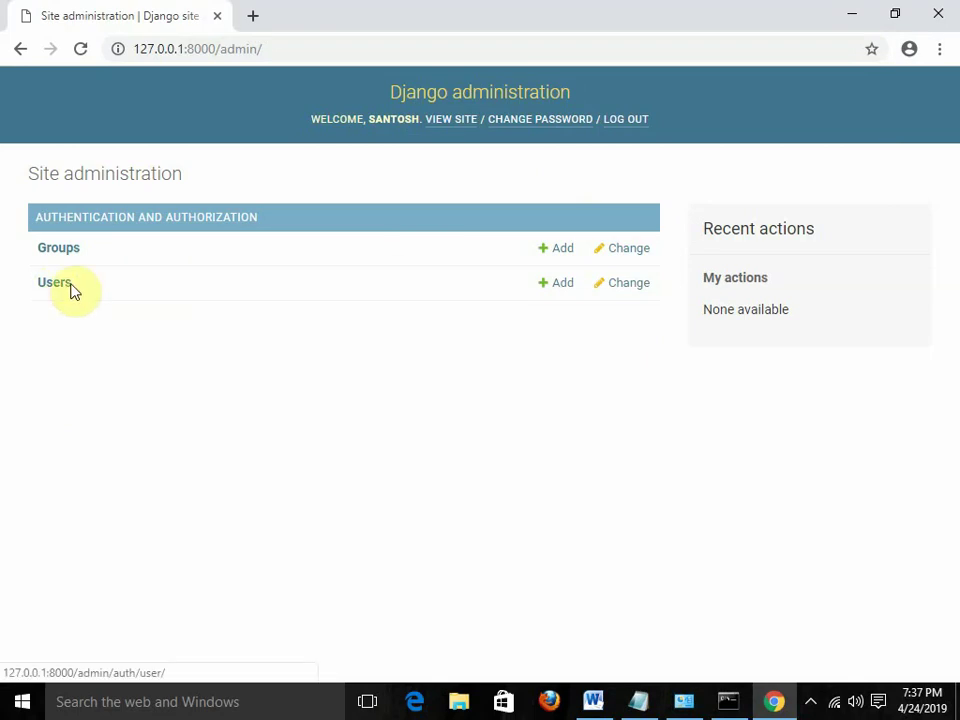
# Step: Start the Add user form, then go to the list of existing users
pyautogui.click(556, 284)
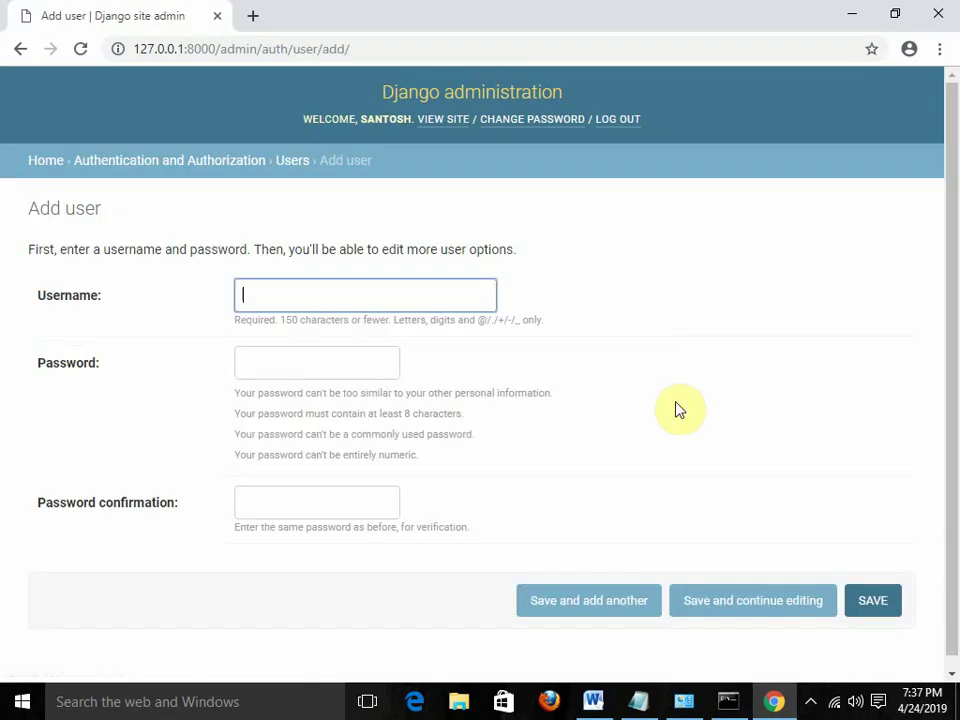
pyautogui.moveTo(945, 311); pyautogui.dragTo(392, 354)
pyautogui.click(276, 296)
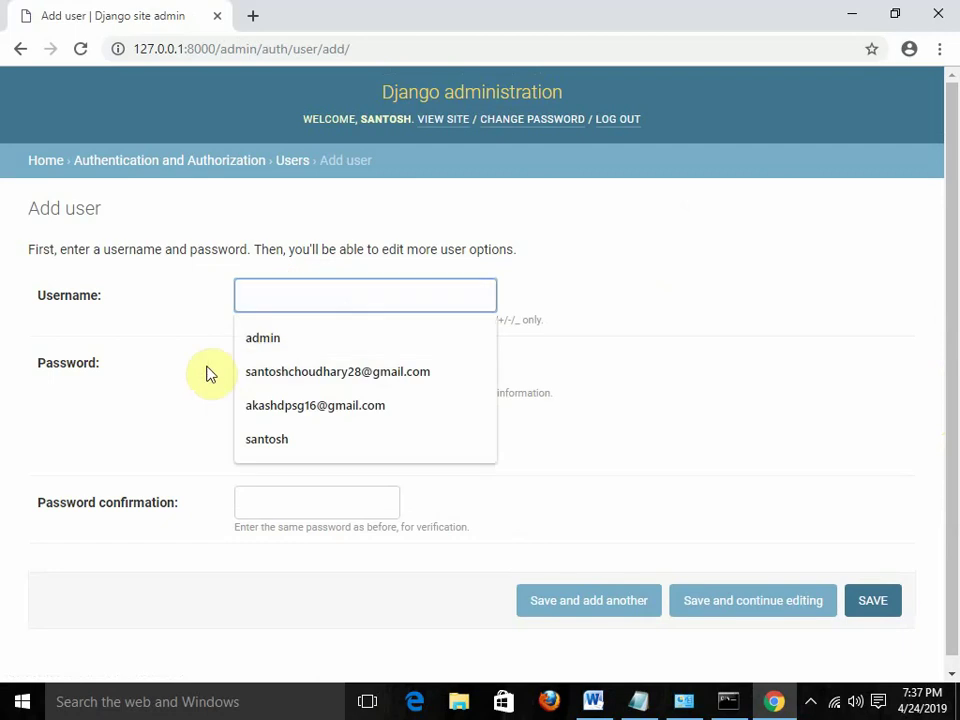
pyautogui.press('Tab')
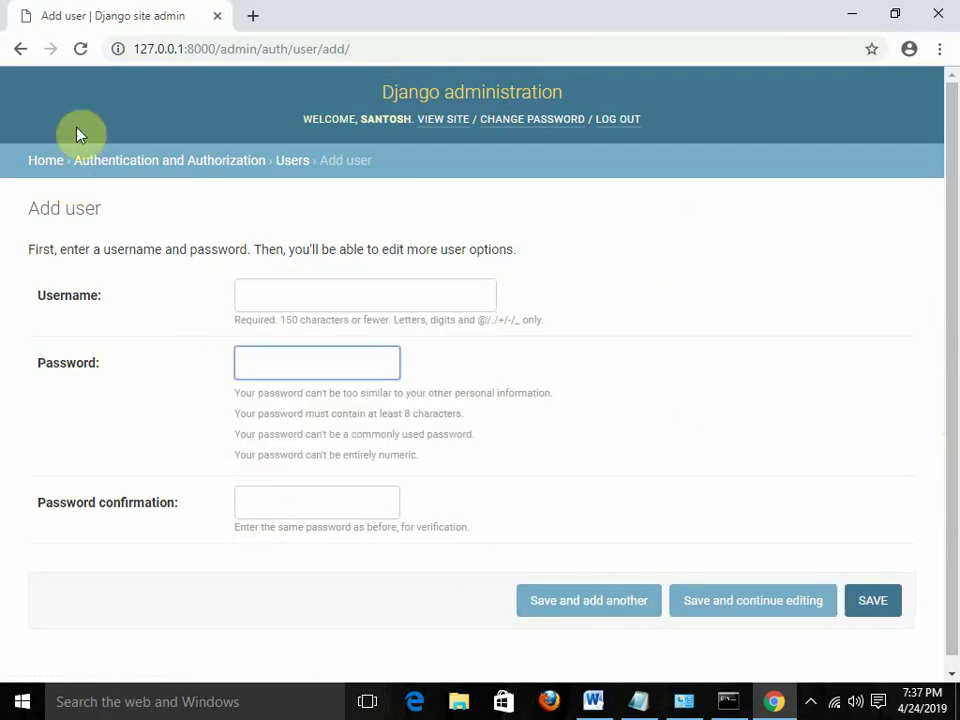
pyautogui.click(221, 163)
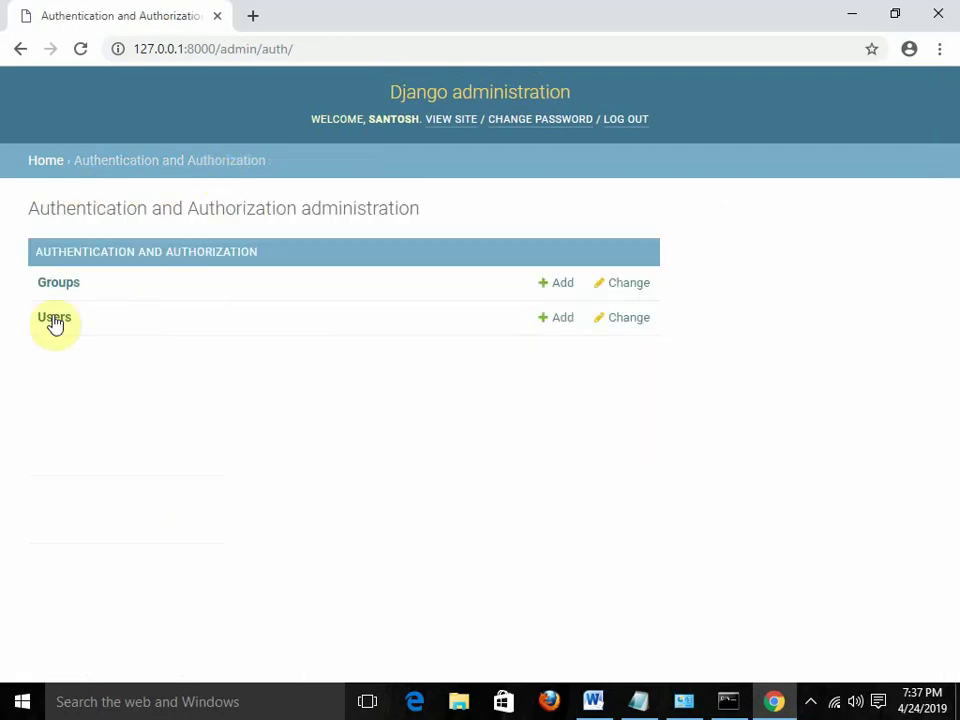
pyautogui.click(60, 318)
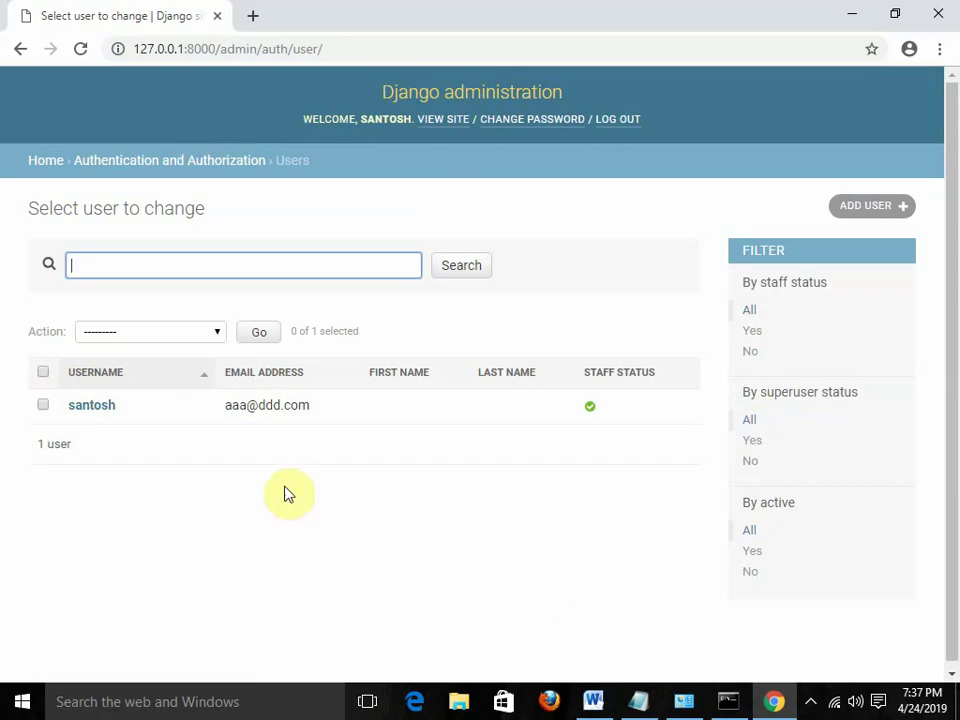
# Step: Fill the Add user form with a new username and the password twice, and save
pyautogui.click(857, 206)
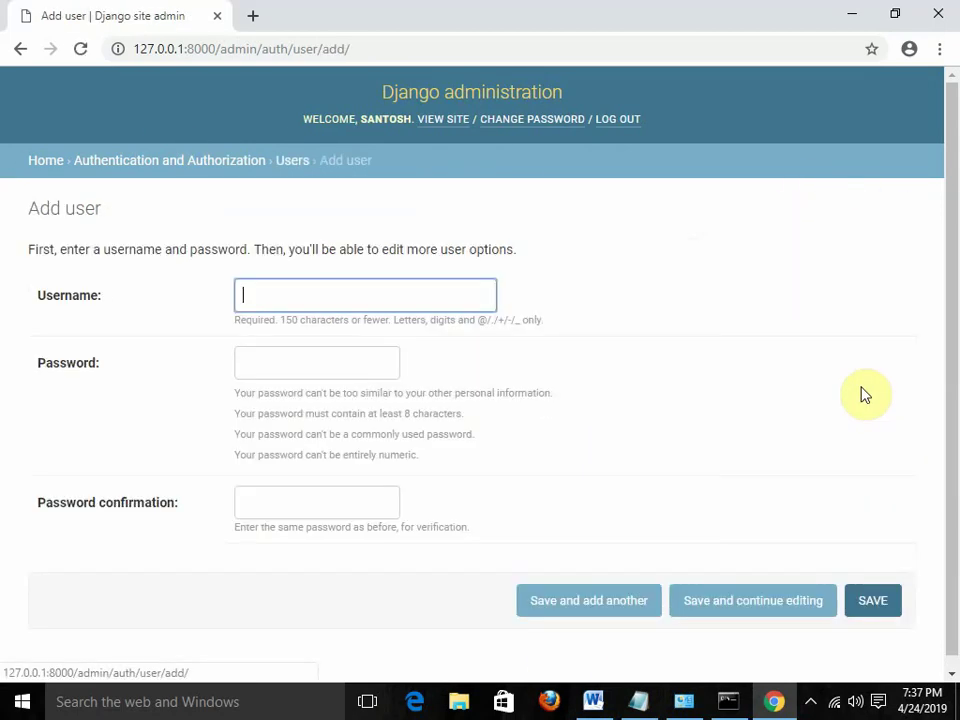
pyautogui.click(286, 287)
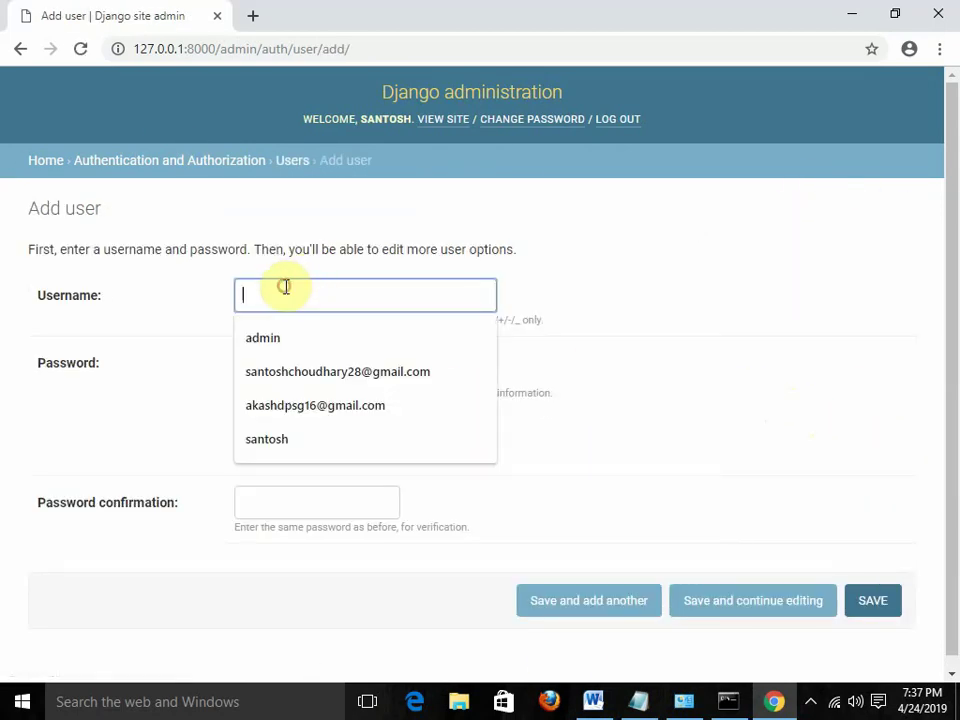
pyautogui.write('zcffds')
pyautogui.click(287, 362)
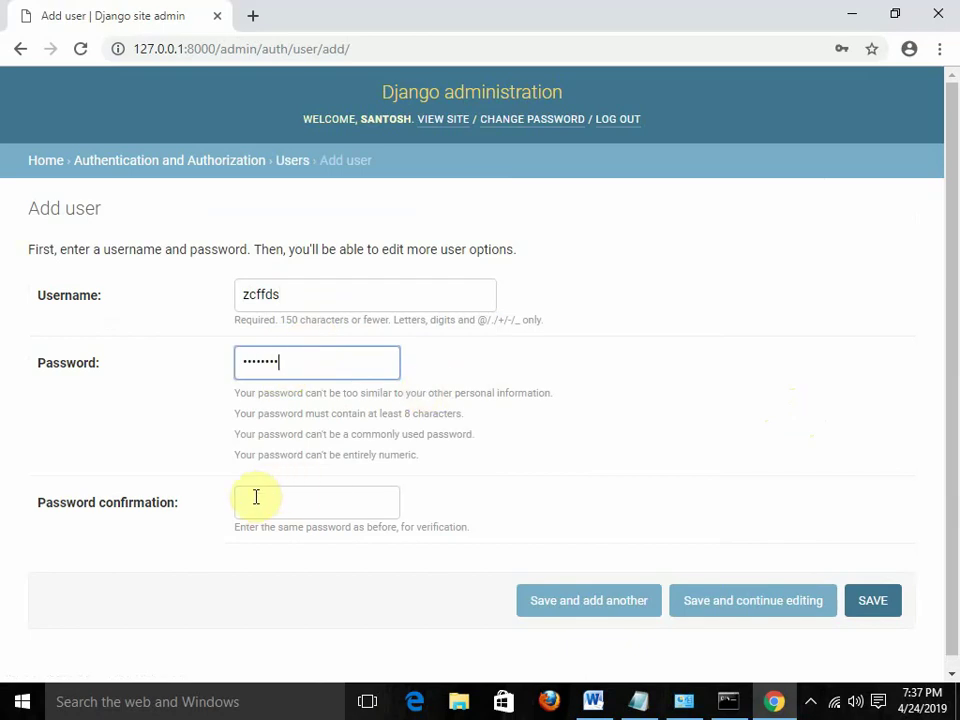
pyautogui.click(255, 497)
pyautogui.write('abcdefgh')
pyautogui.click(600, 601)
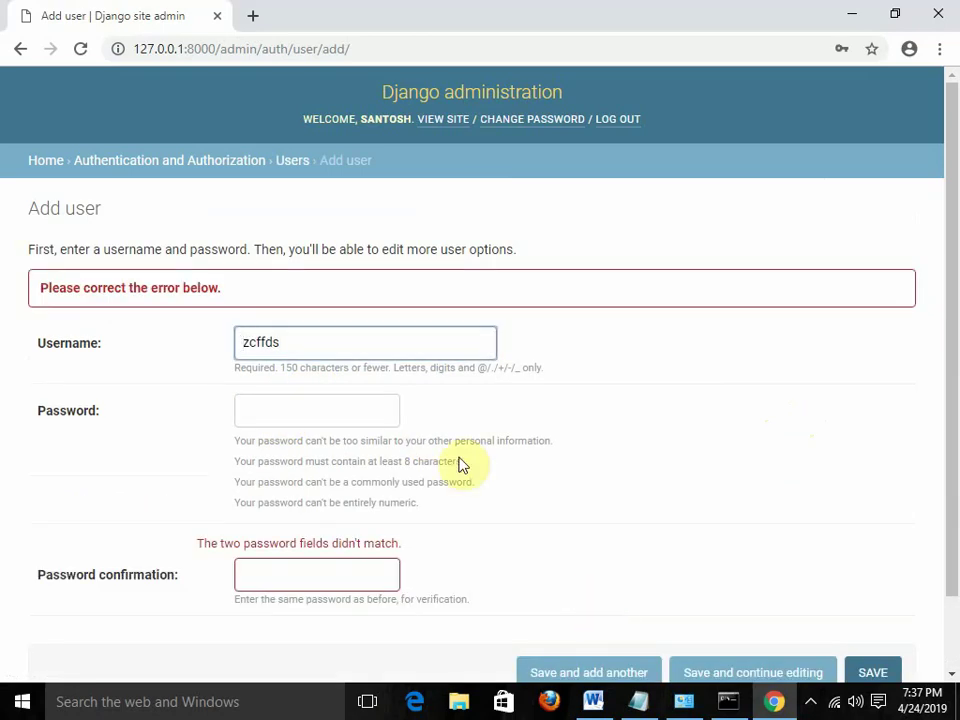
# Step: Return to the previous form, close Chrome, and bring the Notepad notes forward
pyautogui.moveTo(949, 261); pyautogui.dragTo(936, 214)
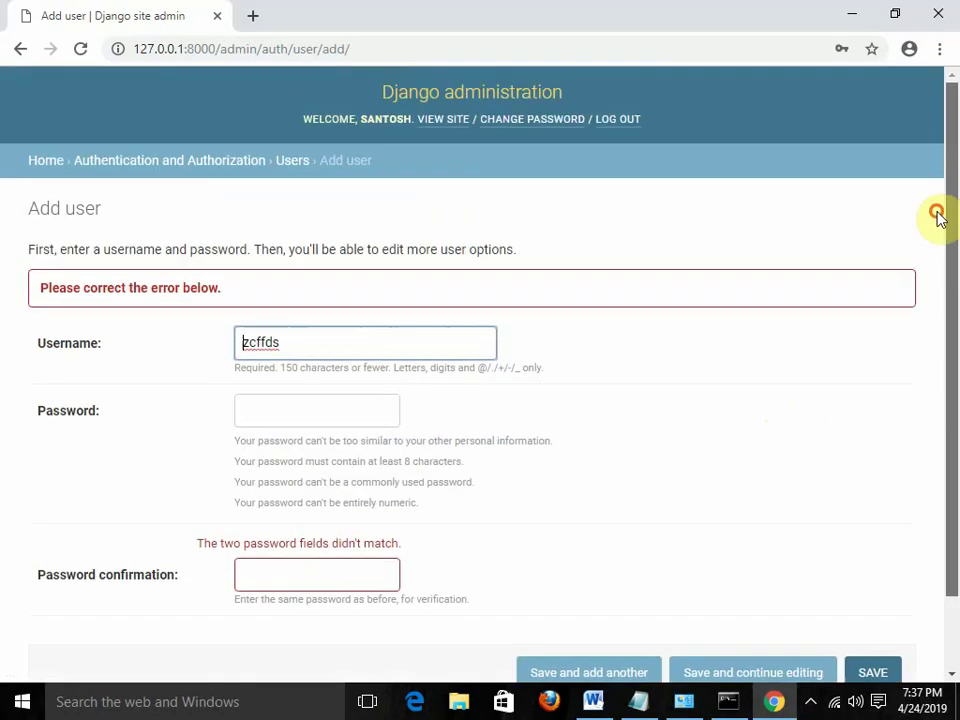
pyautogui.click(19, 49)
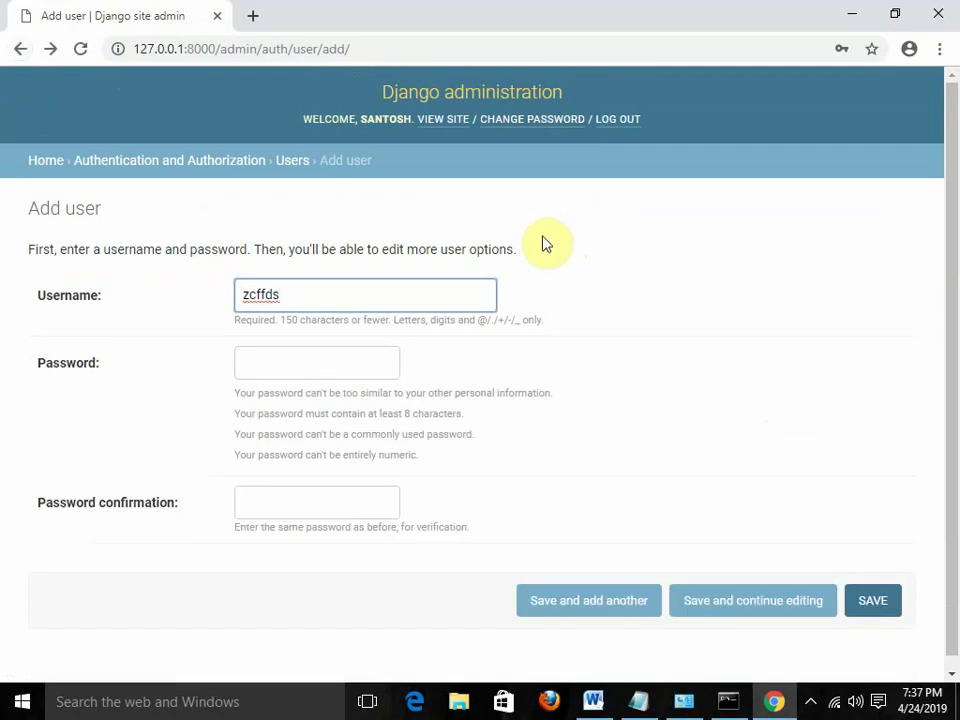
pyautogui.click(948, 12)
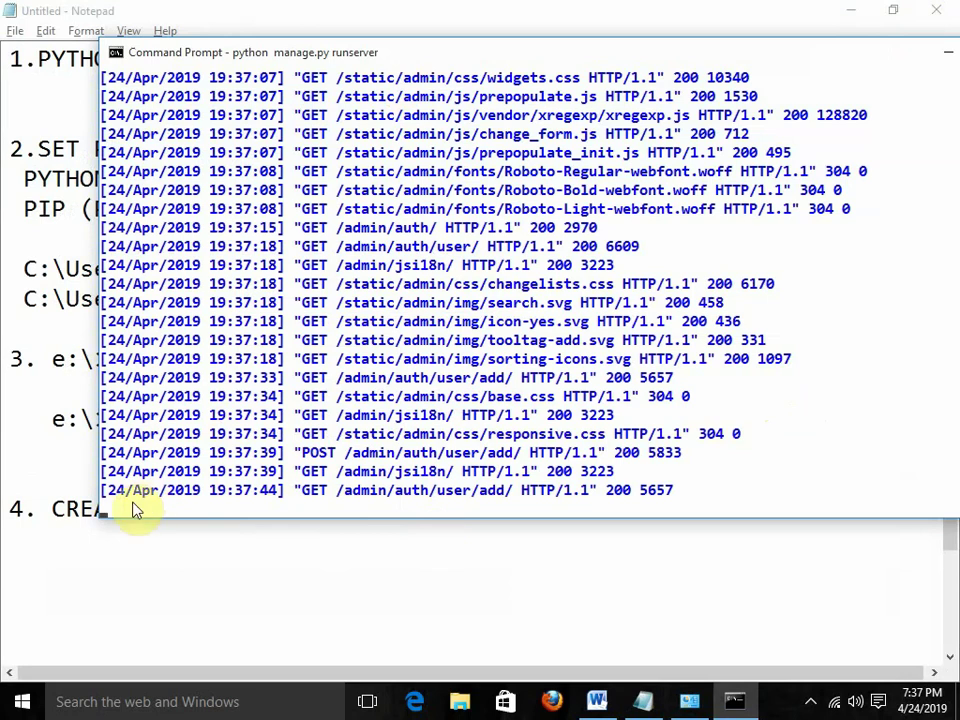
pyautogui.click(131, 508)
pyautogui.press('Escape')
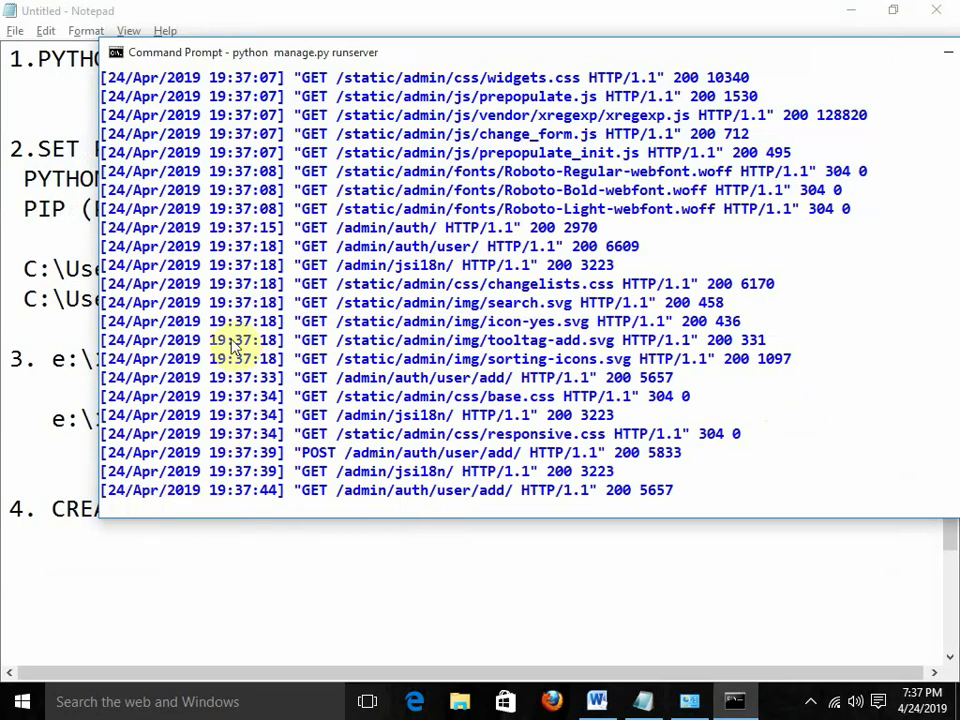
pyautogui.click(135, 565)
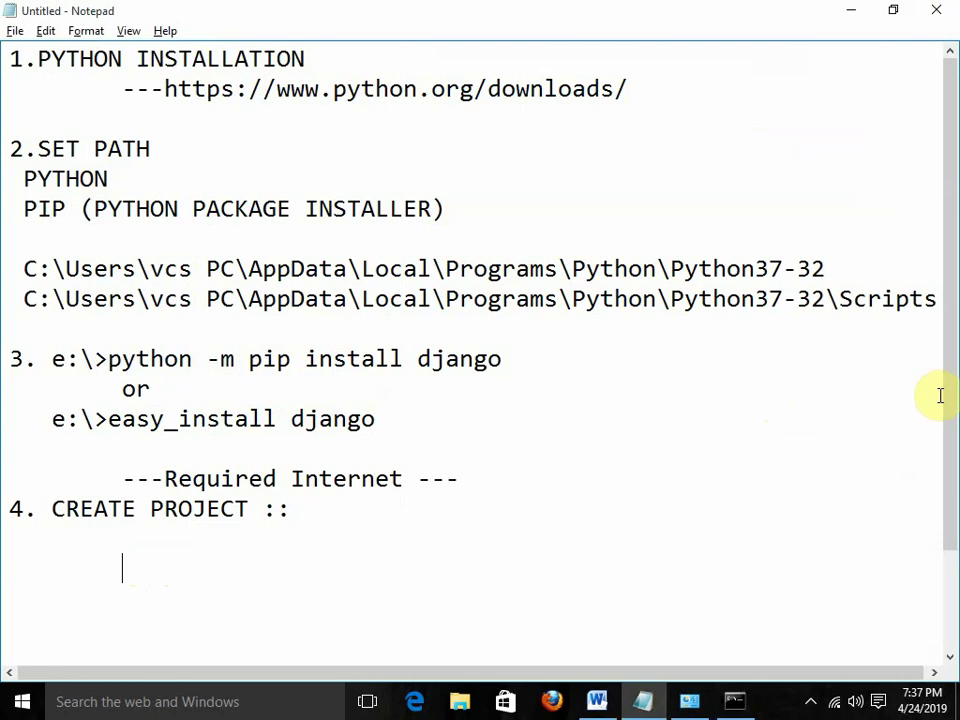
# Step: Type '---PYCHARM--' on the indented line beneath '4. CREATE PROJECT ::'
pyautogui.moveTo(939, 394); pyautogui.dragTo(951, 266)
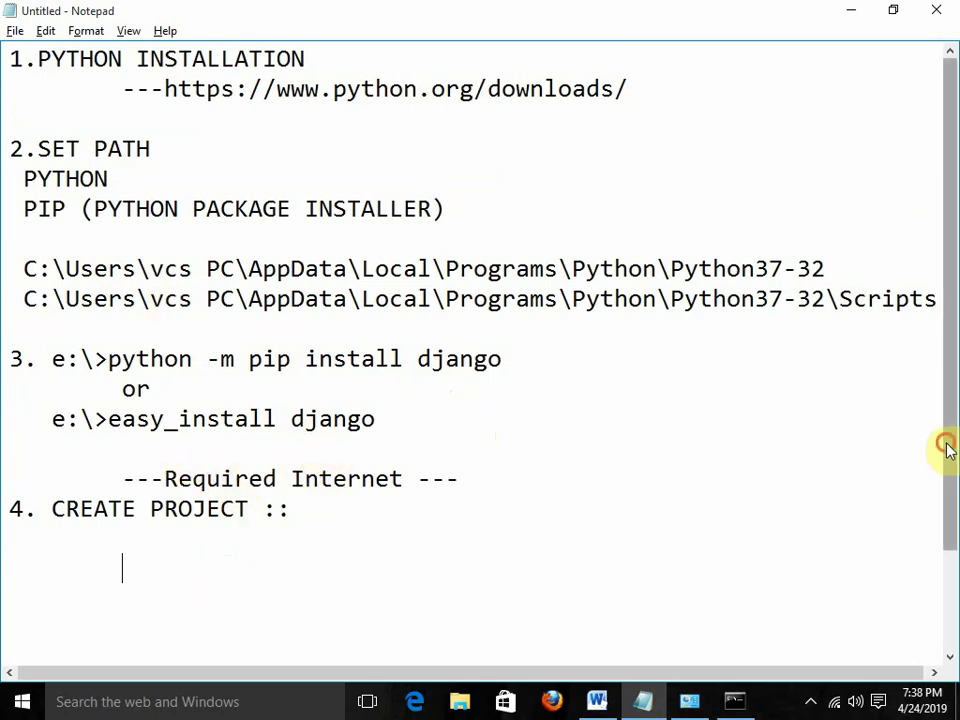
pyautogui.moveTo(944, 443); pyautogui.dragTo(946, 473)
pyautogui.write('---')
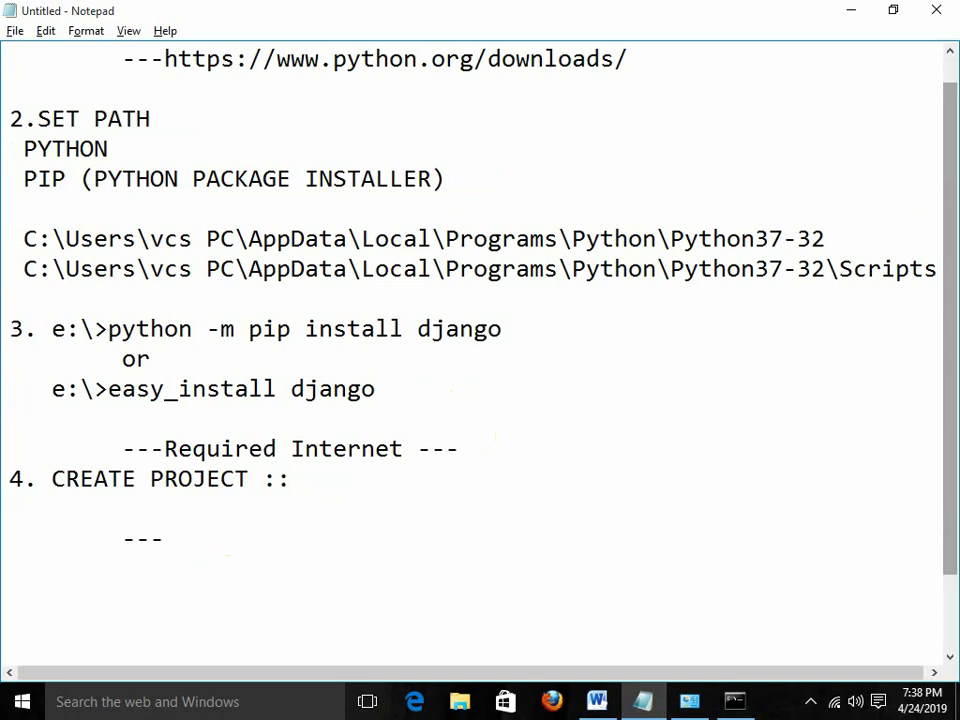
pyautogui.write('PYCHARM')
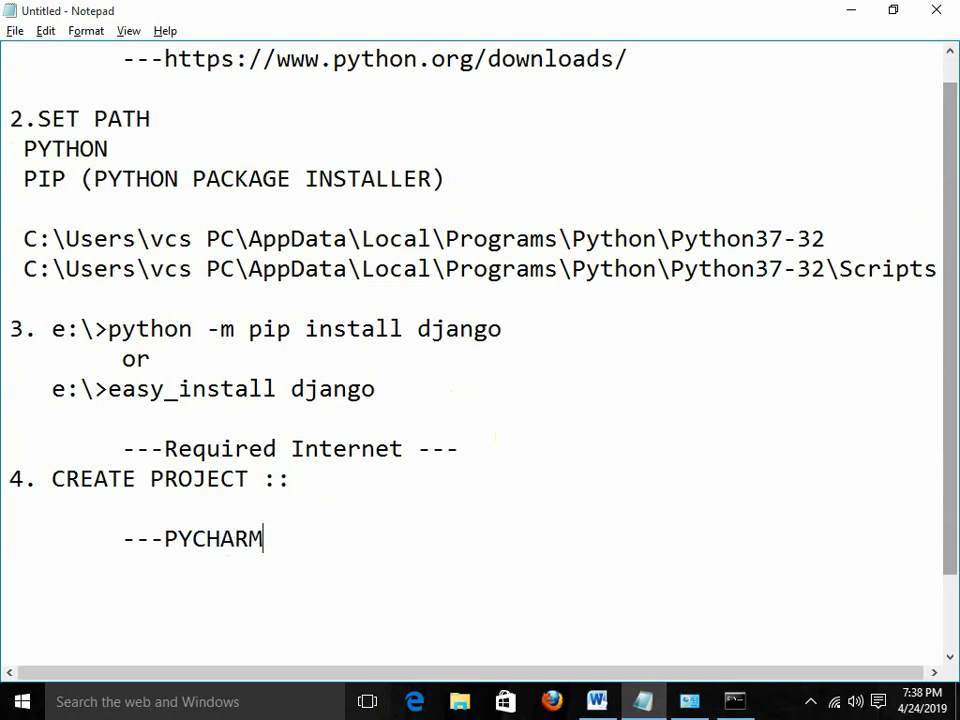
pyautogui.write('--')
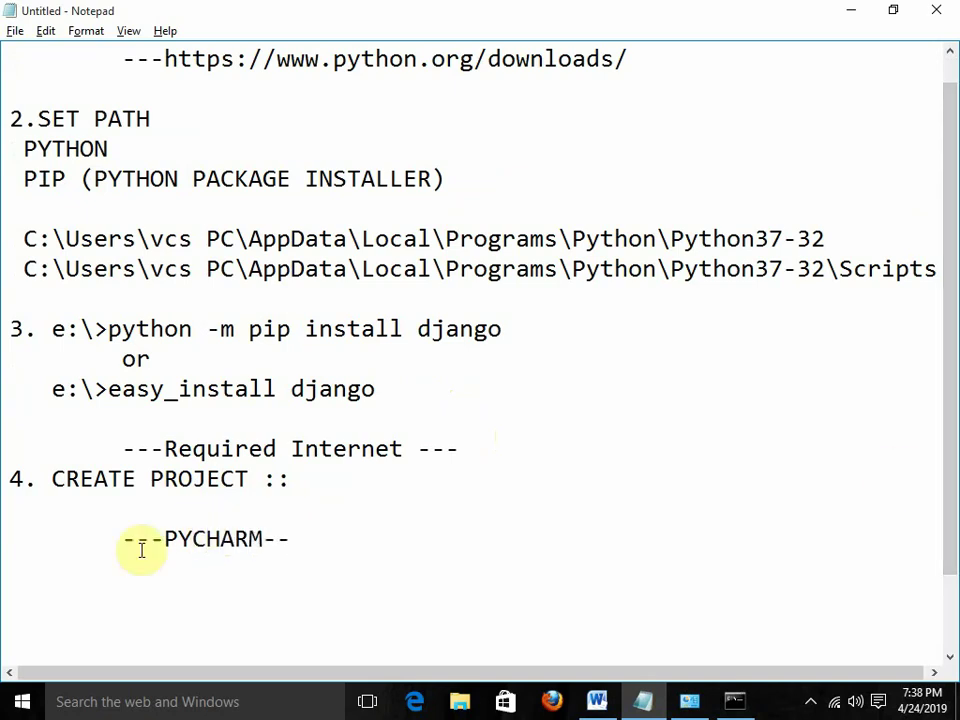
pyautogui.moveTo(120, 537); pyautogui.dragTo(296, 538)
pyautogui.click(328, 540)
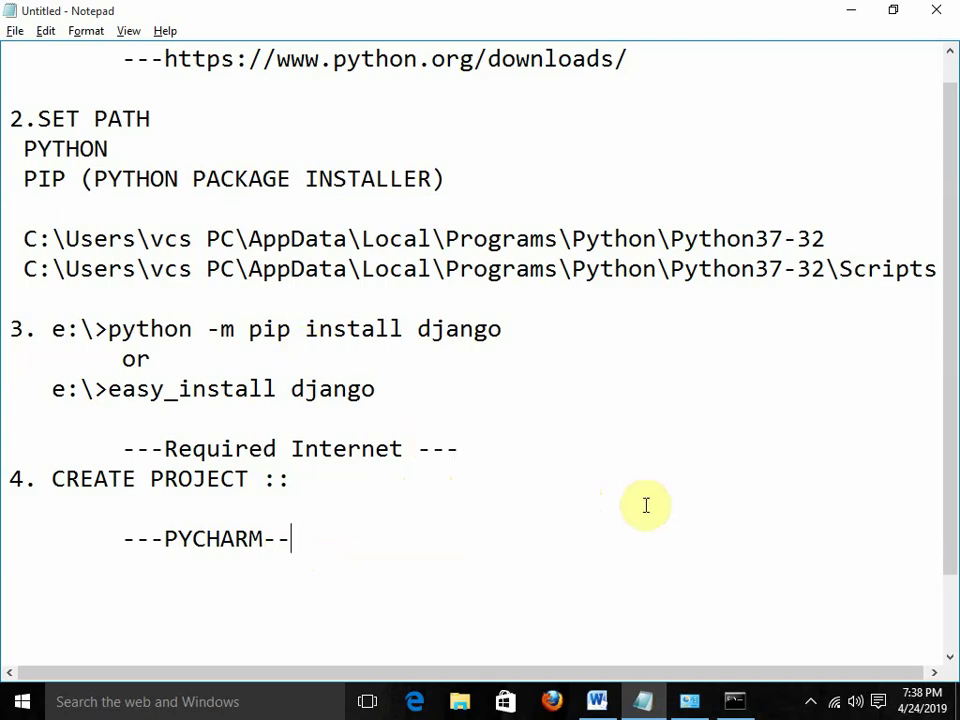
pyautogui.scroll(-1, 951, 489)
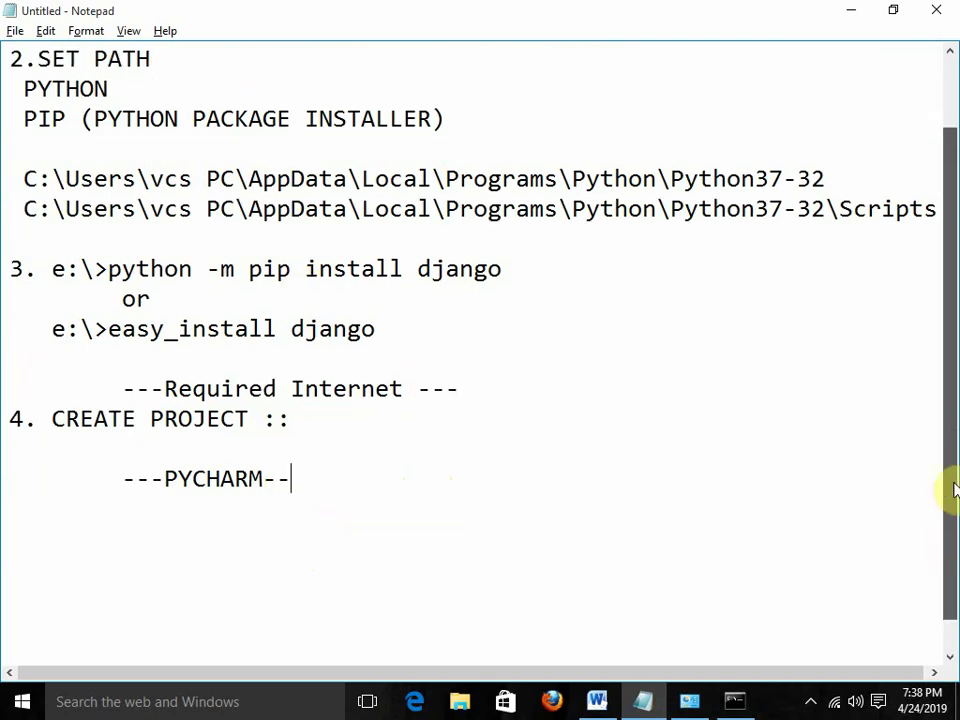
pyautogui.scroll(-1, 955, 440)
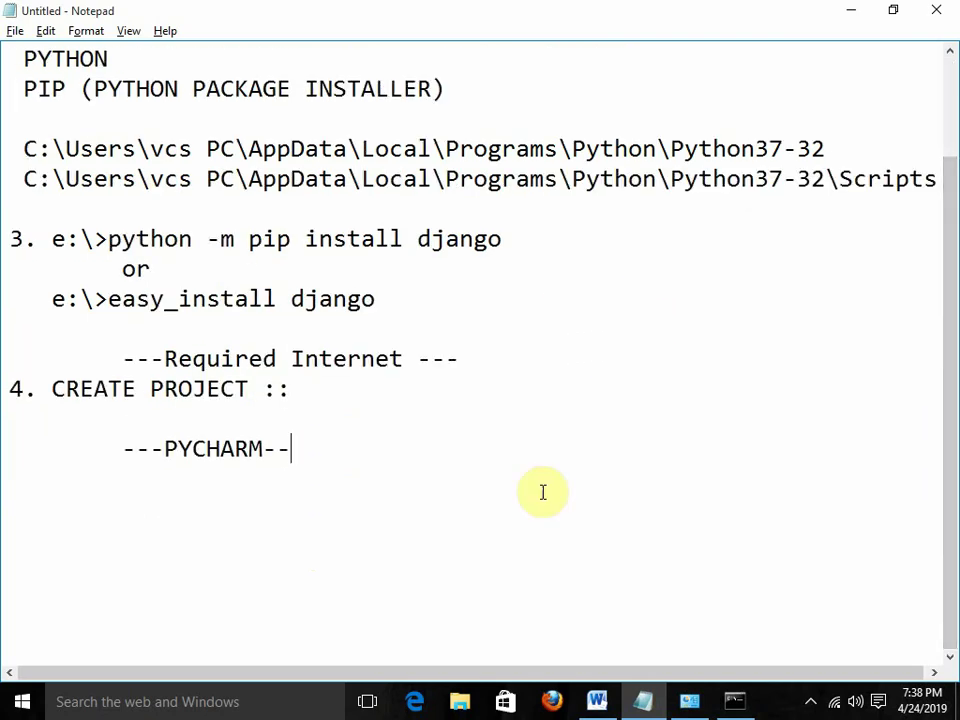